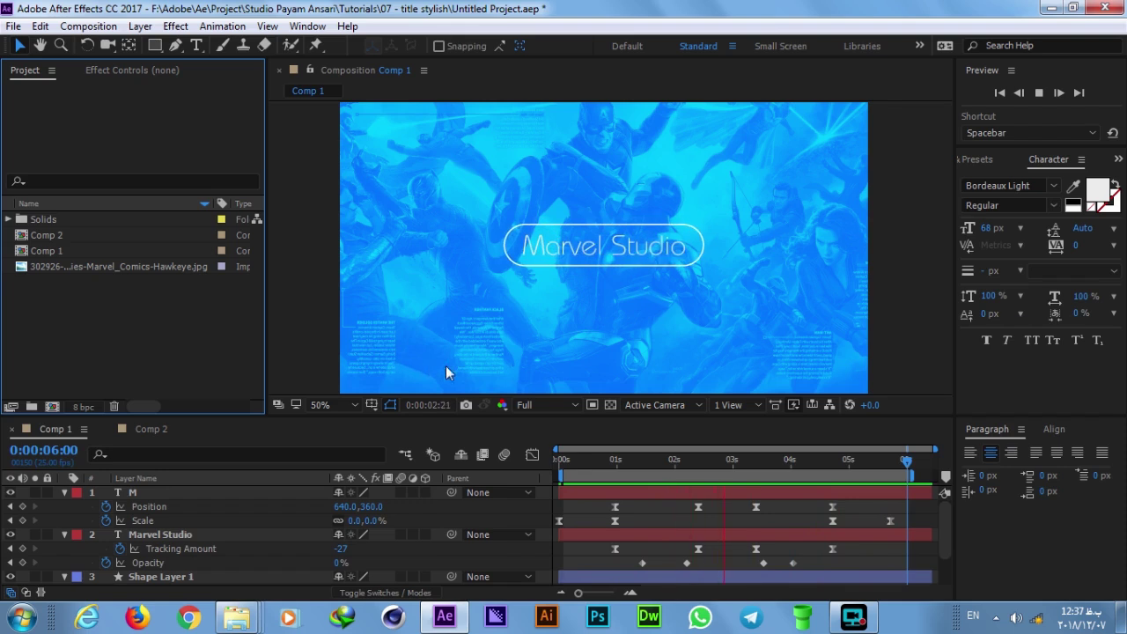
- Stop the preview and add Comp 3 using the HDV/HDTV 720 25 preset, 0:00:06:11 long
{"action": "left_click", "coordinate": [635, 465]}
{"action": "left_click", "coordinate": [88, 27]}
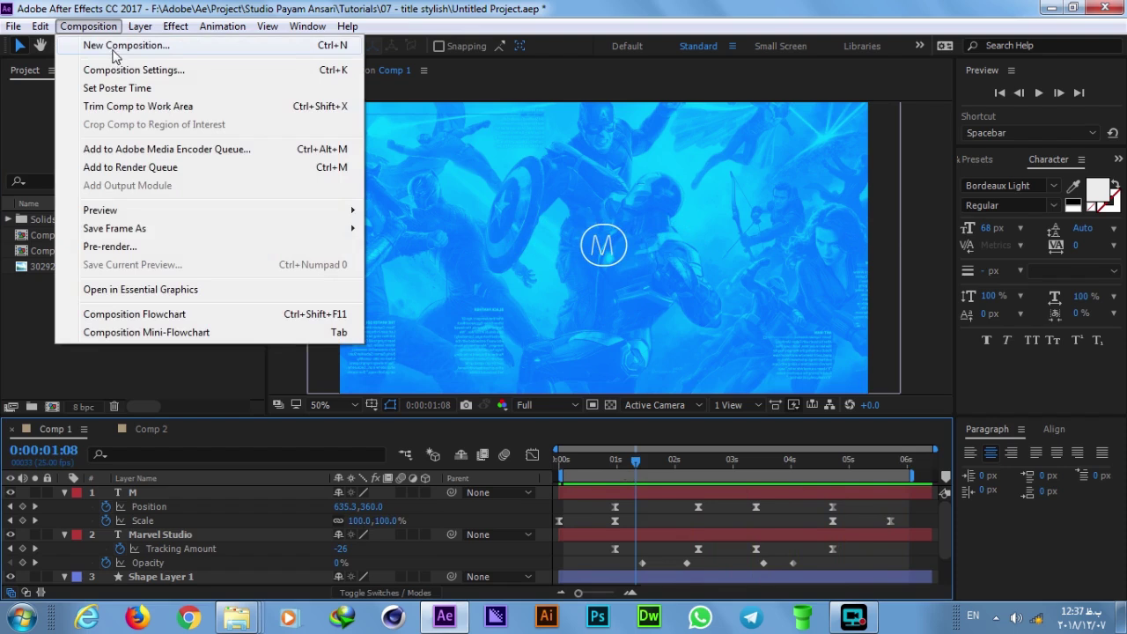
{"action": "left_click", "coordinate": [112, 48]}
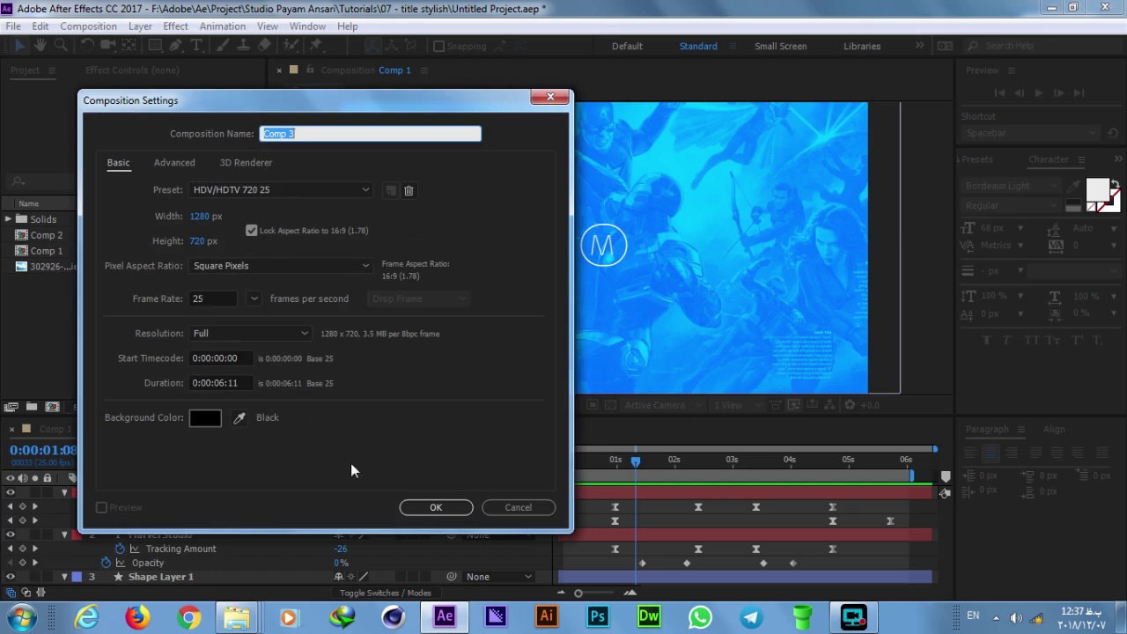
{"action": "left_click", "coordinate": [446, 512]}
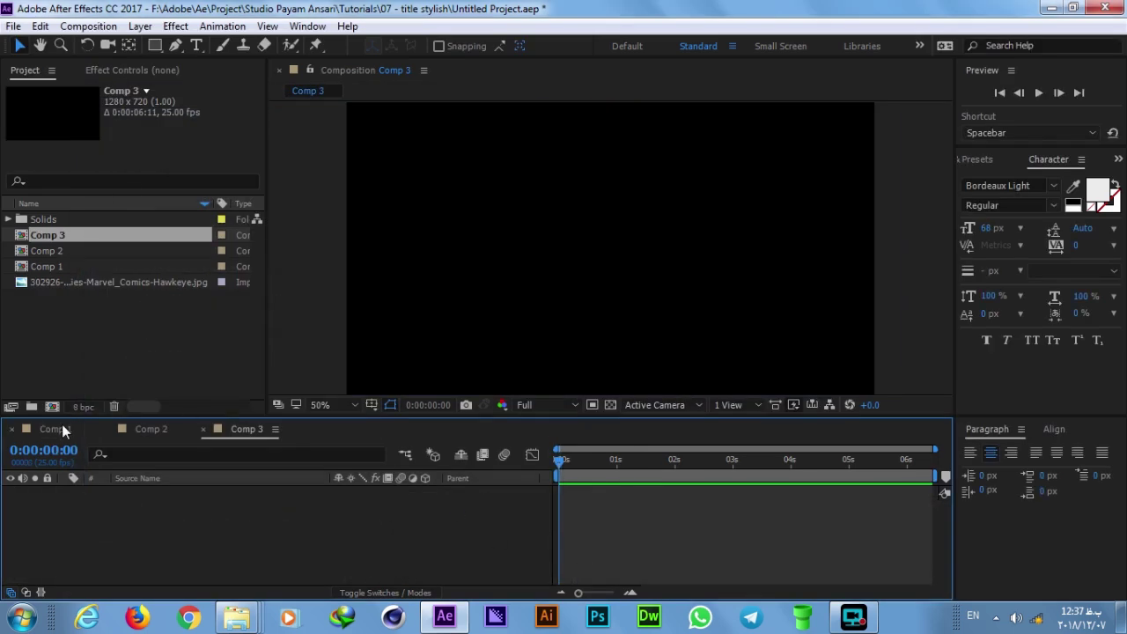
{"action": "left_click", "coordinate": [203, 431]}
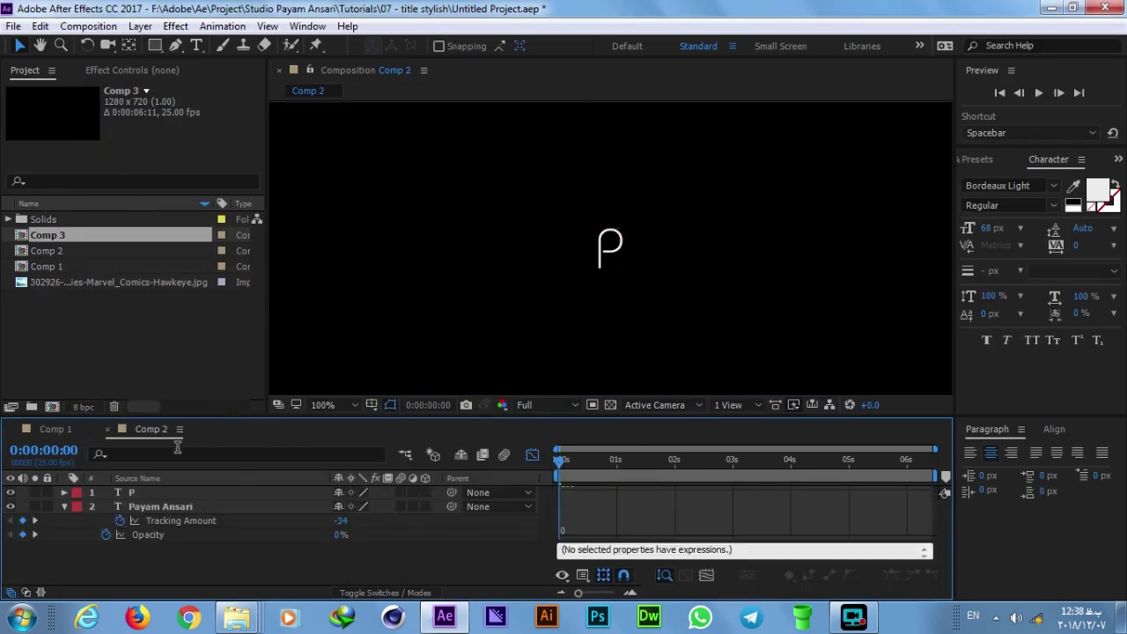
{"action": "left_click", "coordinate": [524, 455]}
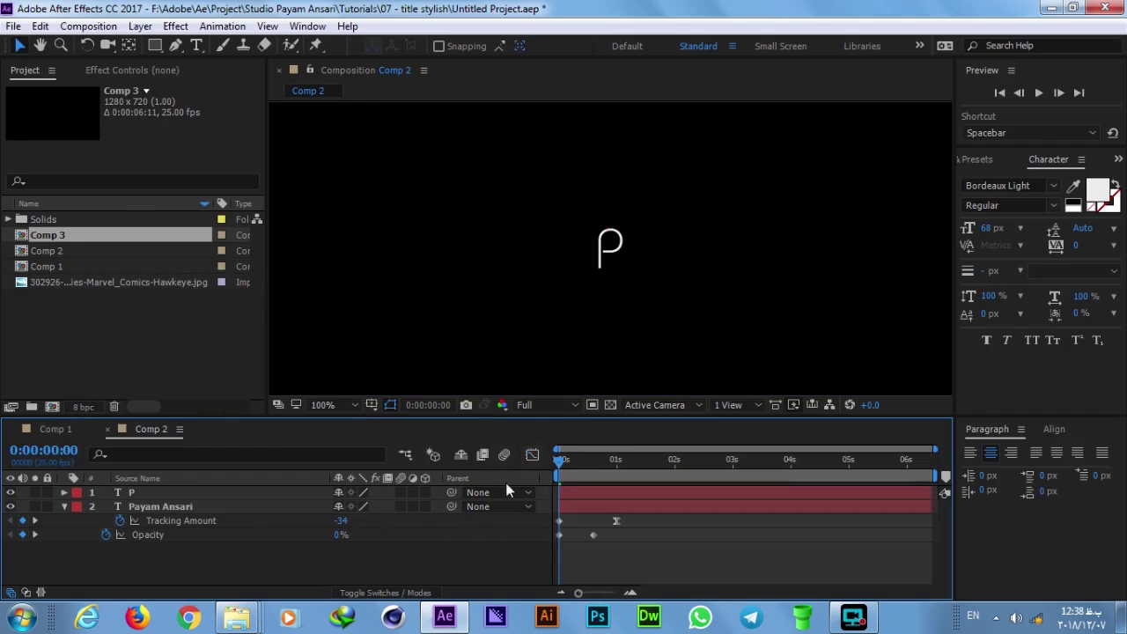
{"action": "left_click_drag", "start_coordinate": [341, 565], "coordinate": [13, 426]}
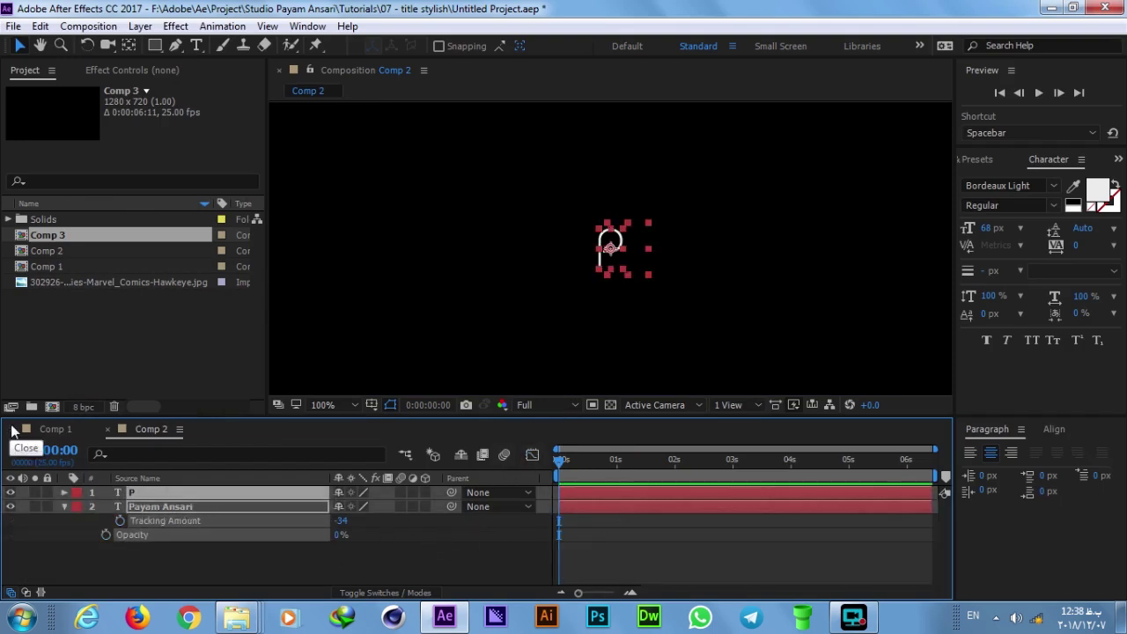
{"action": "left_click", "coordinate": [254, 556]}
{"action": "left_click_drag", "start_coordinate": [255, 557], "coordinate": [6, 370]}
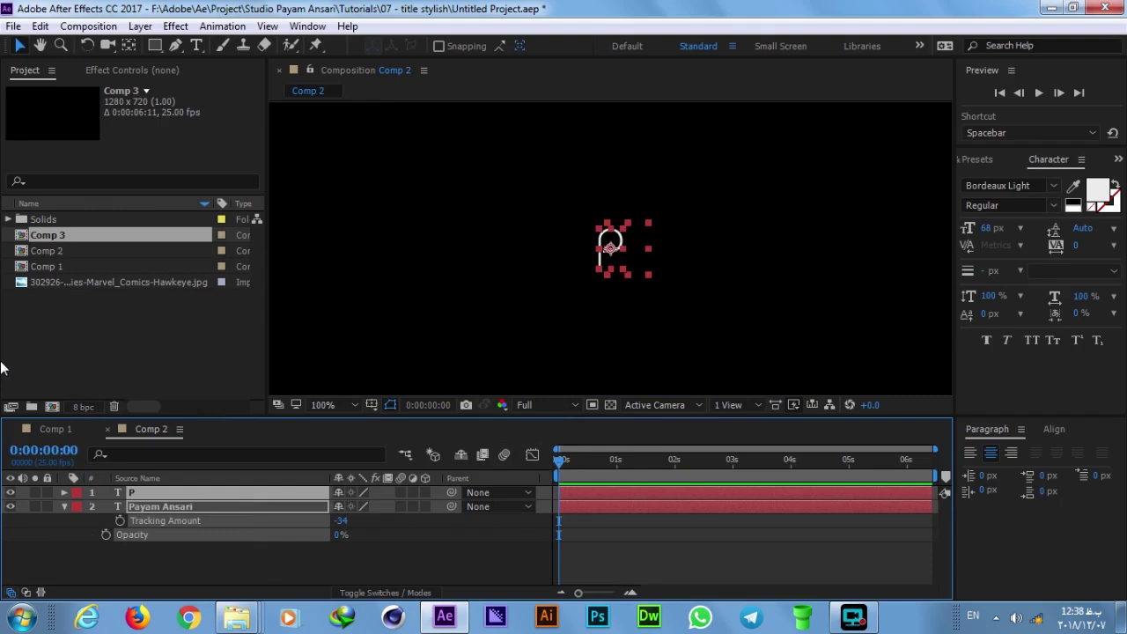
{"action": "key", "text": "Delete"}
- Add a 'payam ansari' text layer with its anchor point and position centred in the frame
{"action": "double_click", "coordinate": [196, 46]}
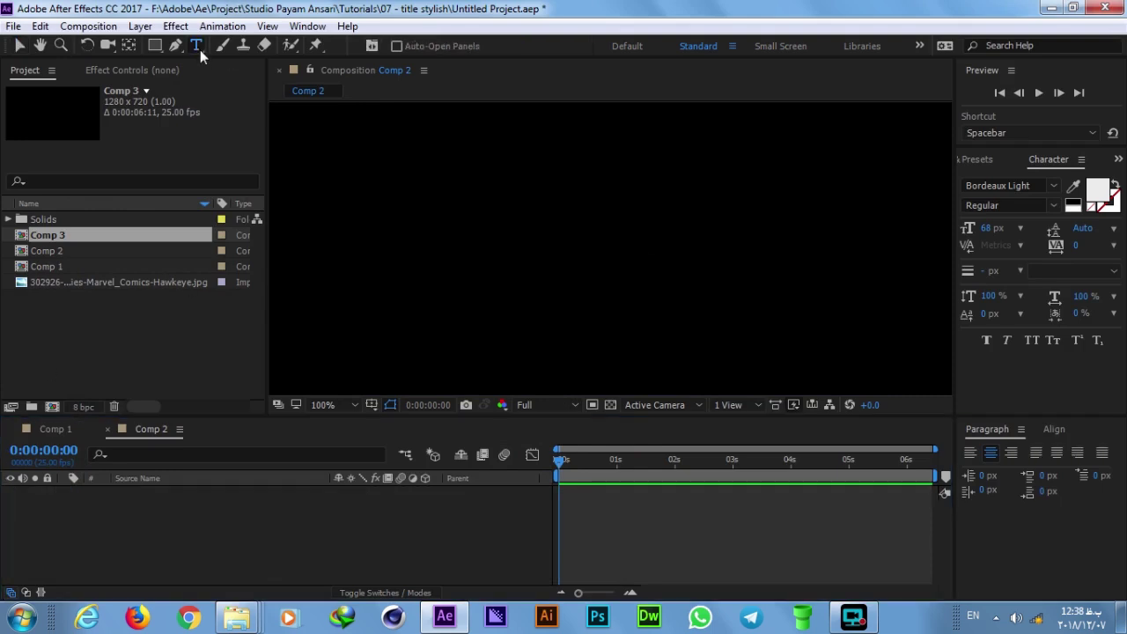
{"action": "type", "text": "pa"}
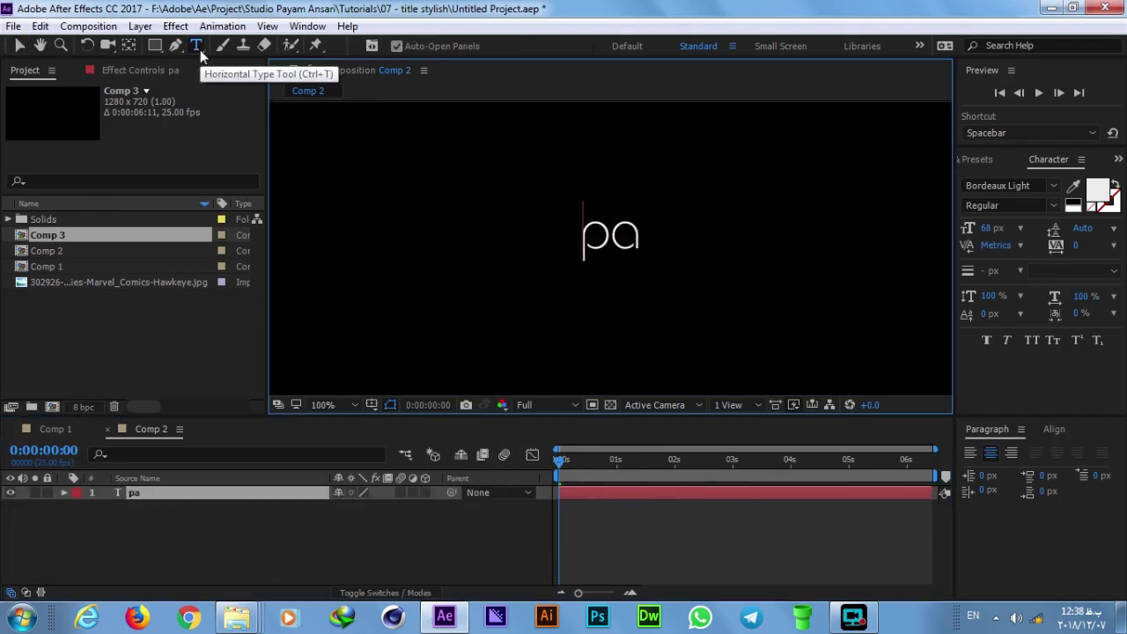
{"action": "type", "text": "yam ansari"}
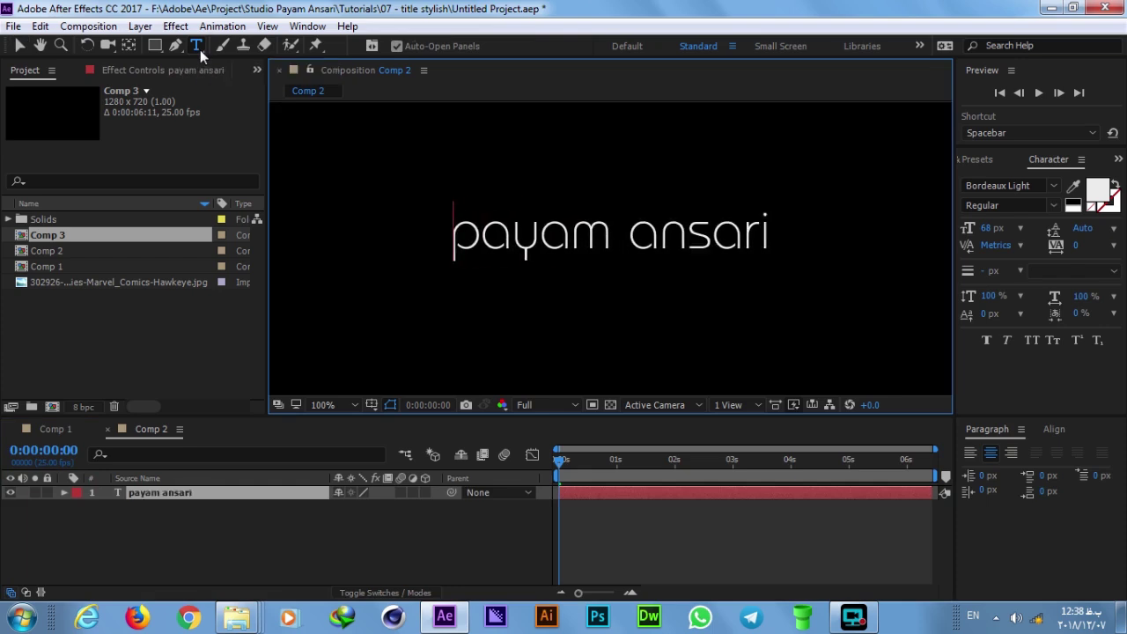
{"action": "left_click", "coordinate": [18, 47]}
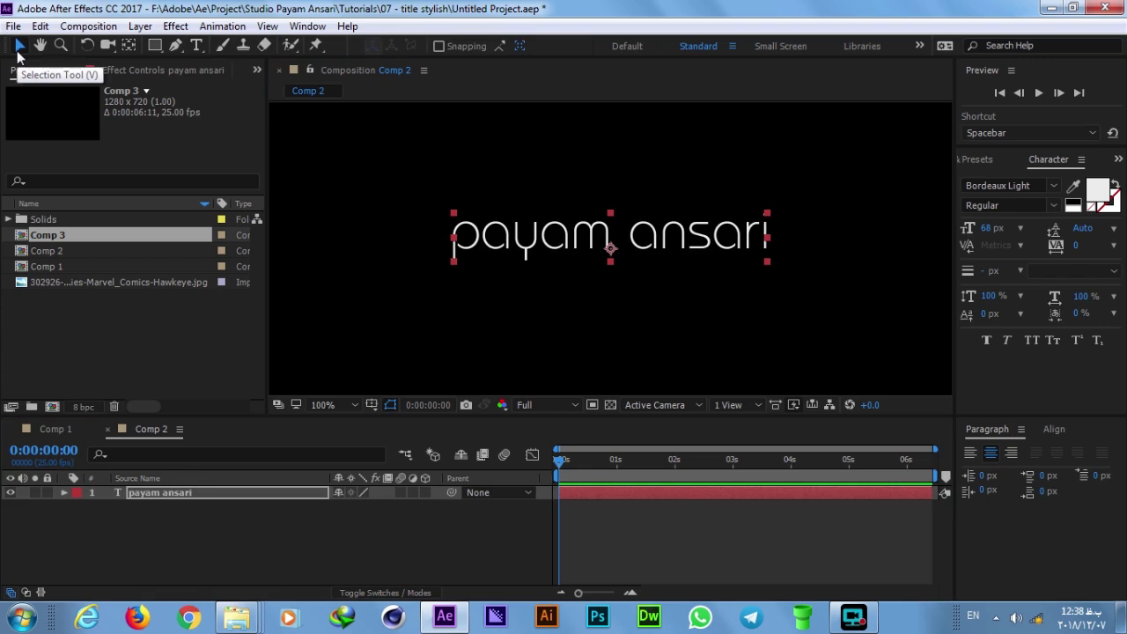
{"action": "key", "text": "ctrl+alt+Home"}
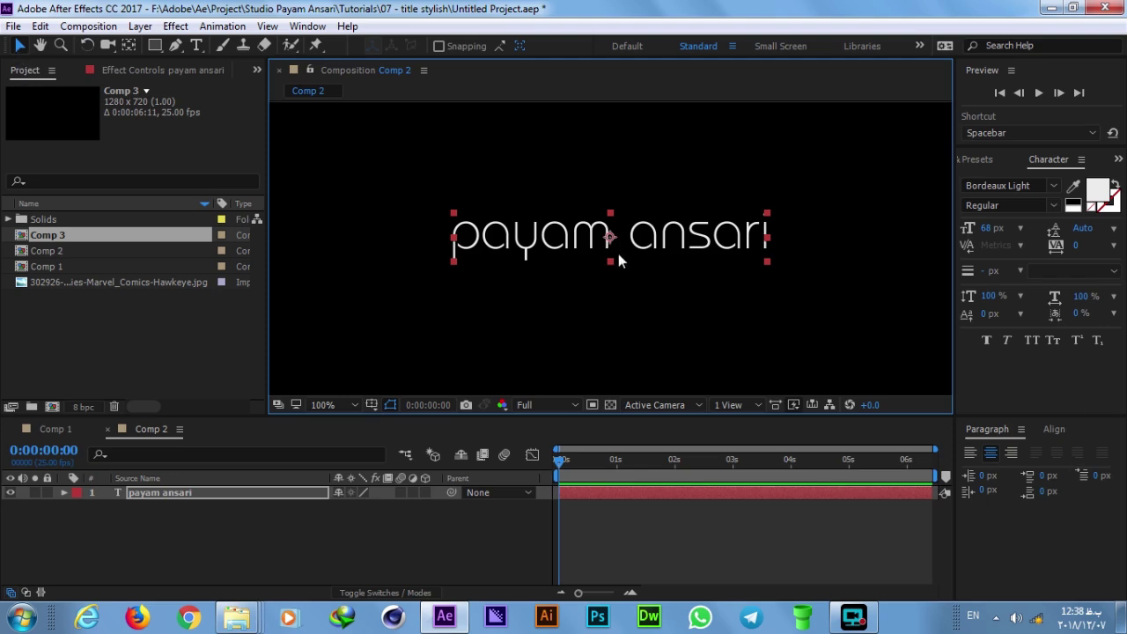
{"action": "key", "text": "ctrl+Home"}
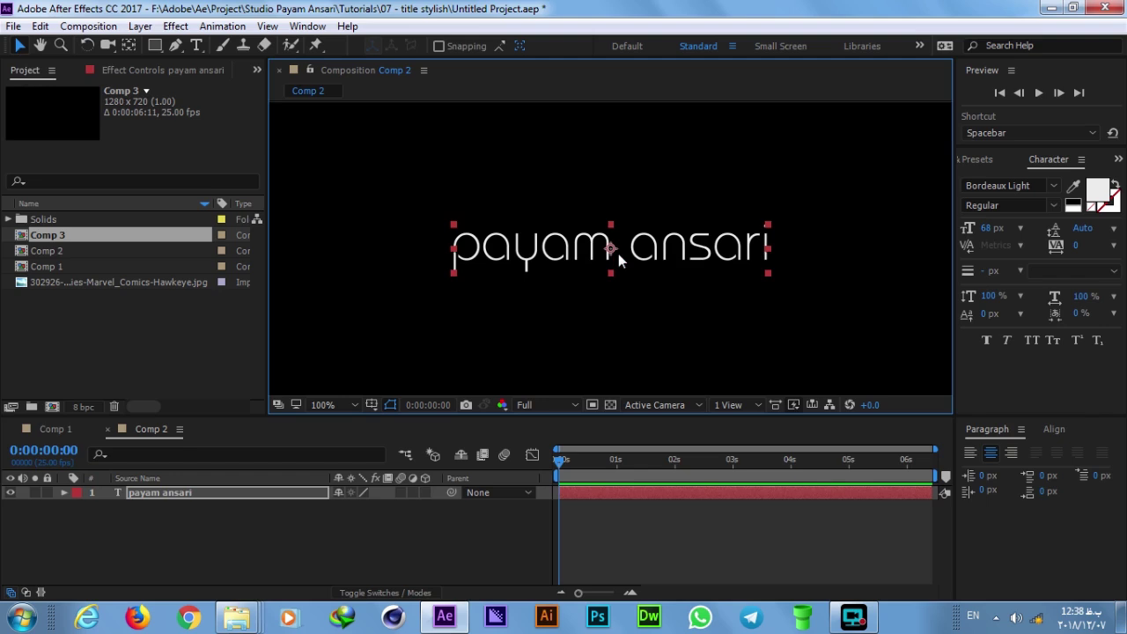
{"action": "left_click", "coordinate": [323, 405]}
- Fit the composition in view and add a new shape layer
{"action": "left_click", "coordinate": [364, 124]}
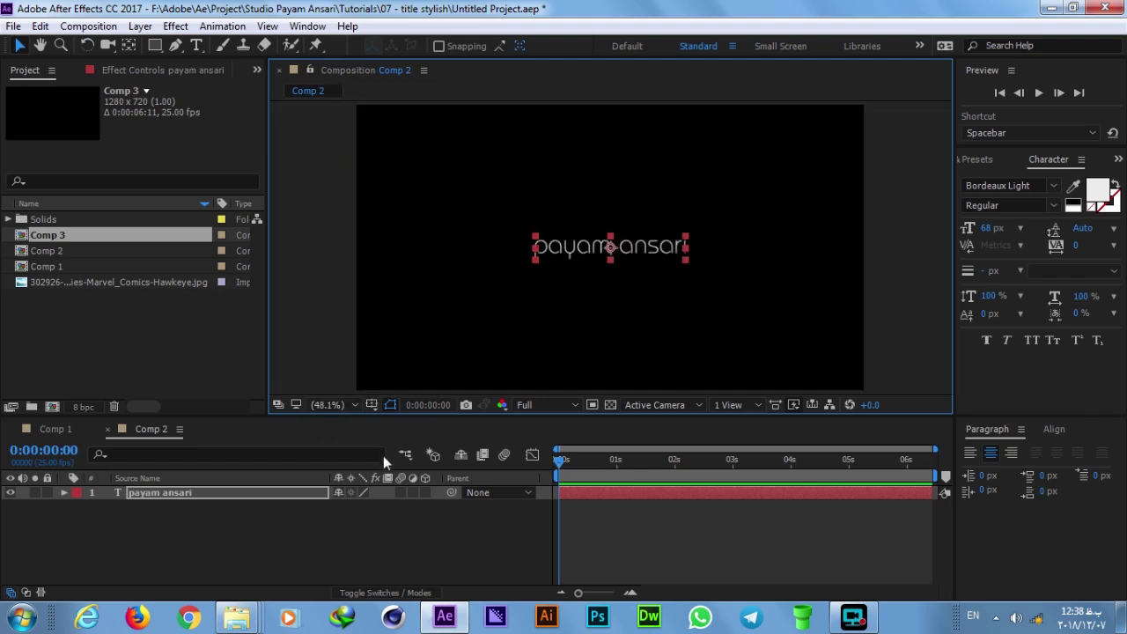
{"action": "right_click", "coordinate": [203, 535]}
{"action": "mouse_move", "coordinate": [264, 353]}
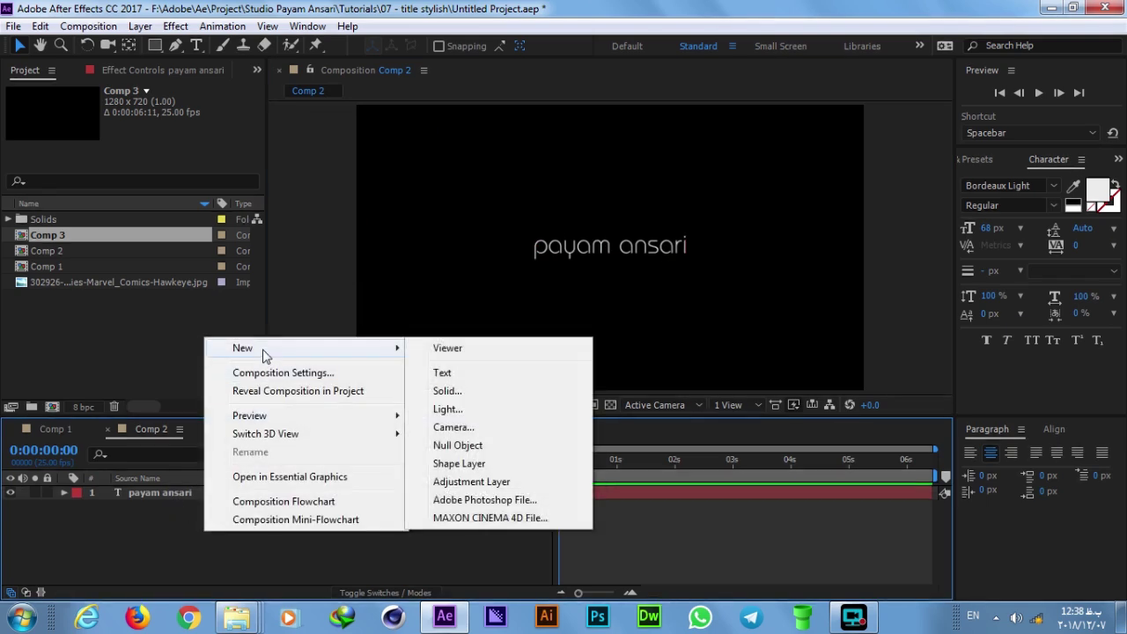
{"action": "mouse_move", "coordinate": [320, 347]}
{"action": "left_click", "coordinate": [514, 464]}
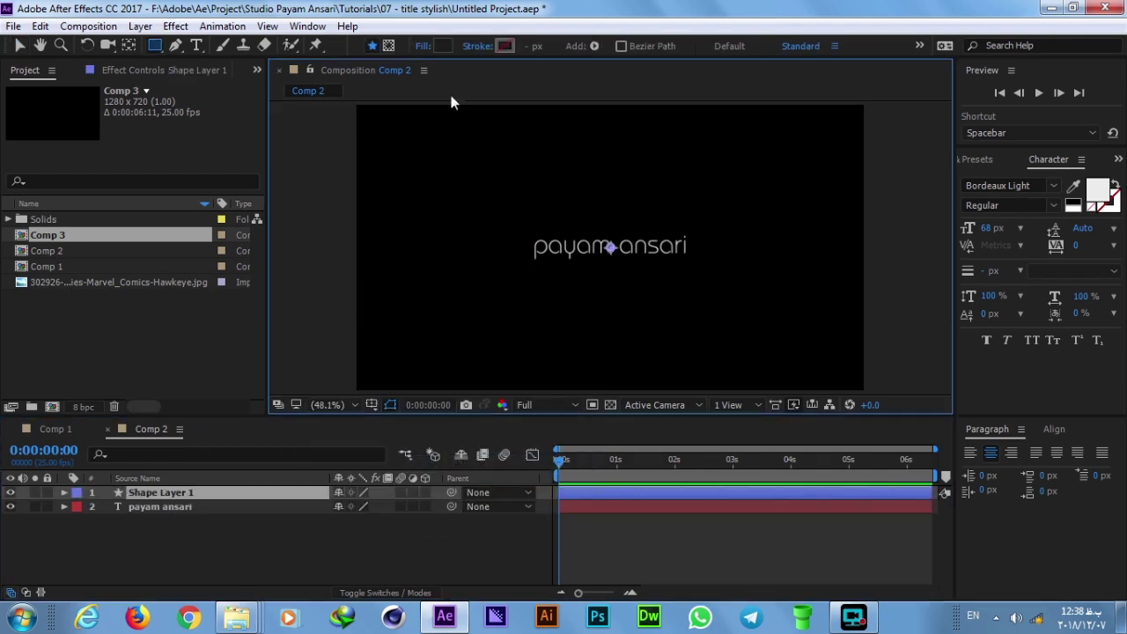
- Give the shape layer a rectangle path with roundness 147 and a stroke outline
{"action": "left_click", "coordinate": [594, 46]}
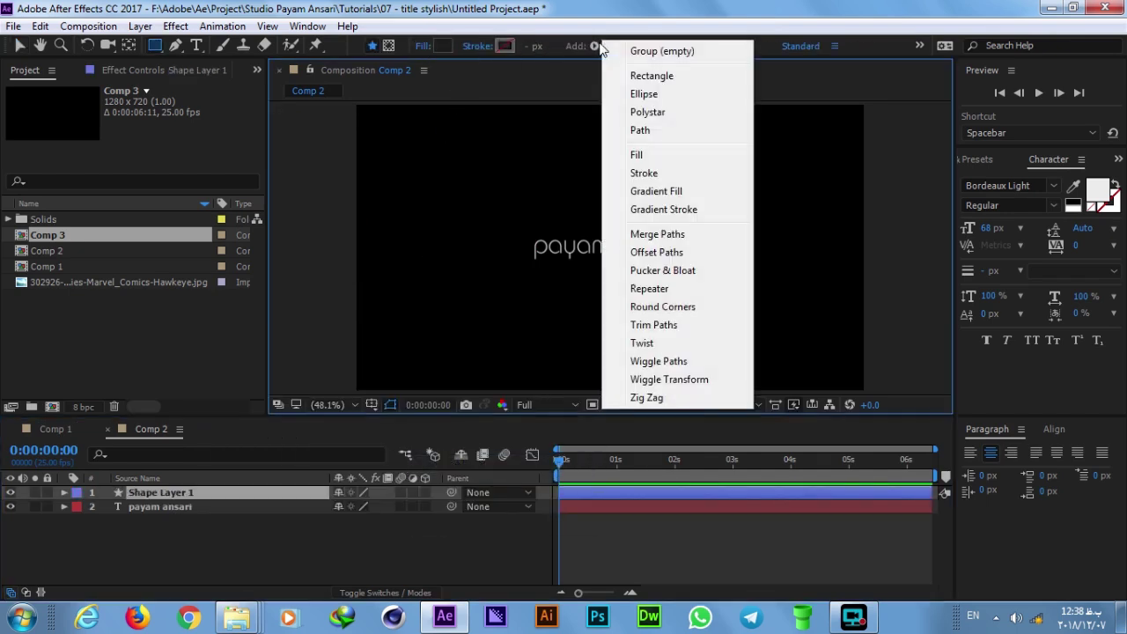
{"action": "left_click", "coordinate": [652, 76]}
{"action": "left_click", "coordinate": [93, 520]}
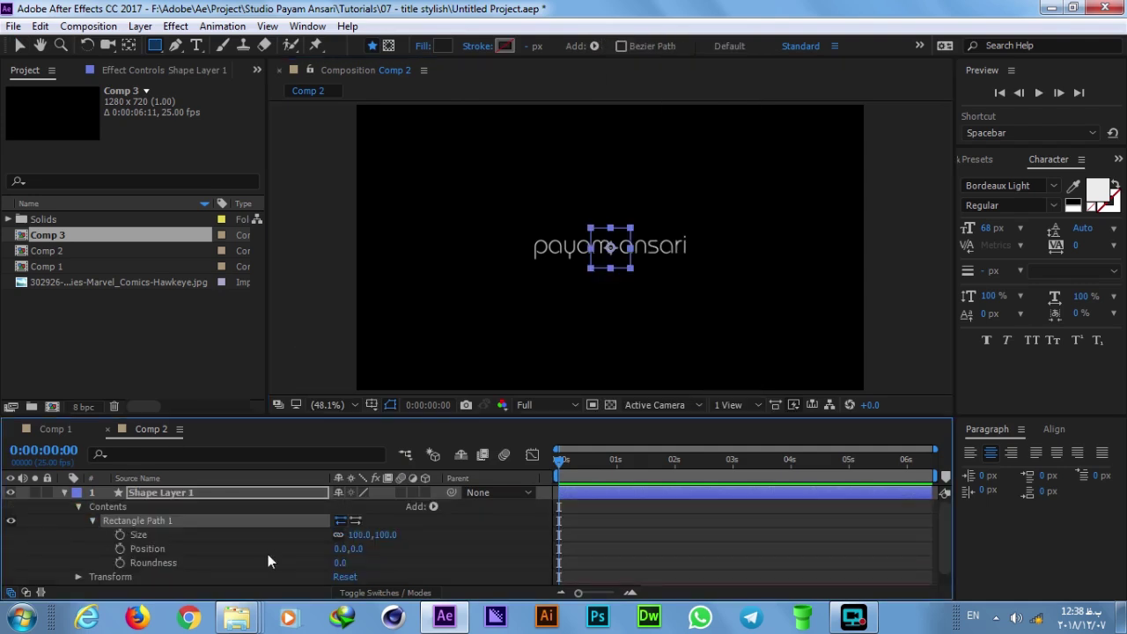
{"action": "left_click_drag", "start_coordinate": [340, 562], "coordinate": [462, 564]}
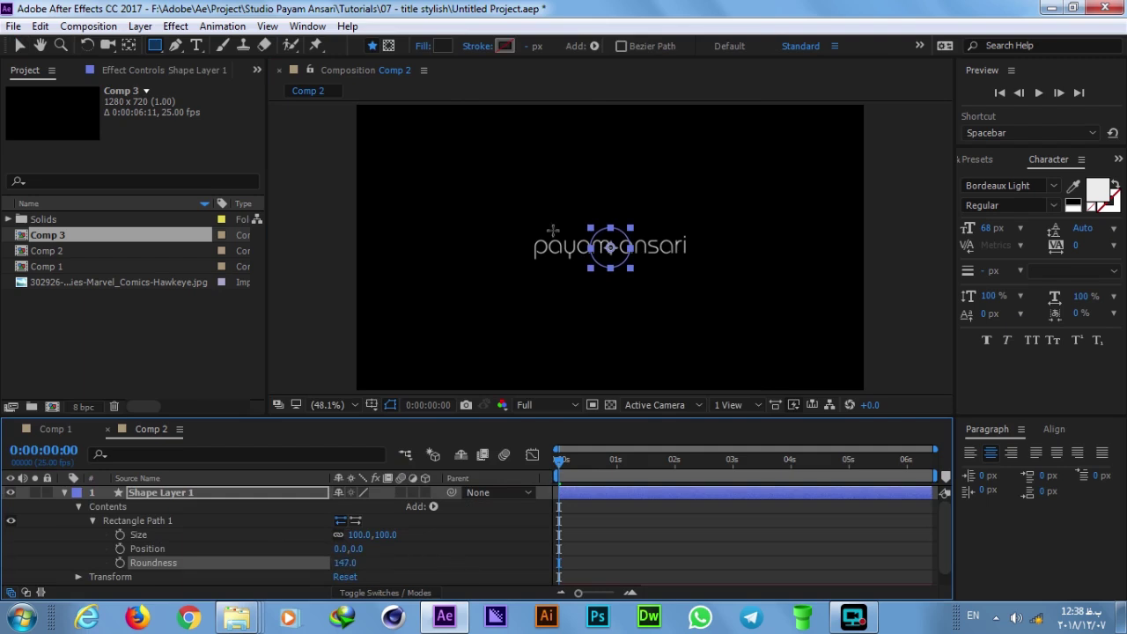
{"action": "left_click", "coordinate": [592, 45]}
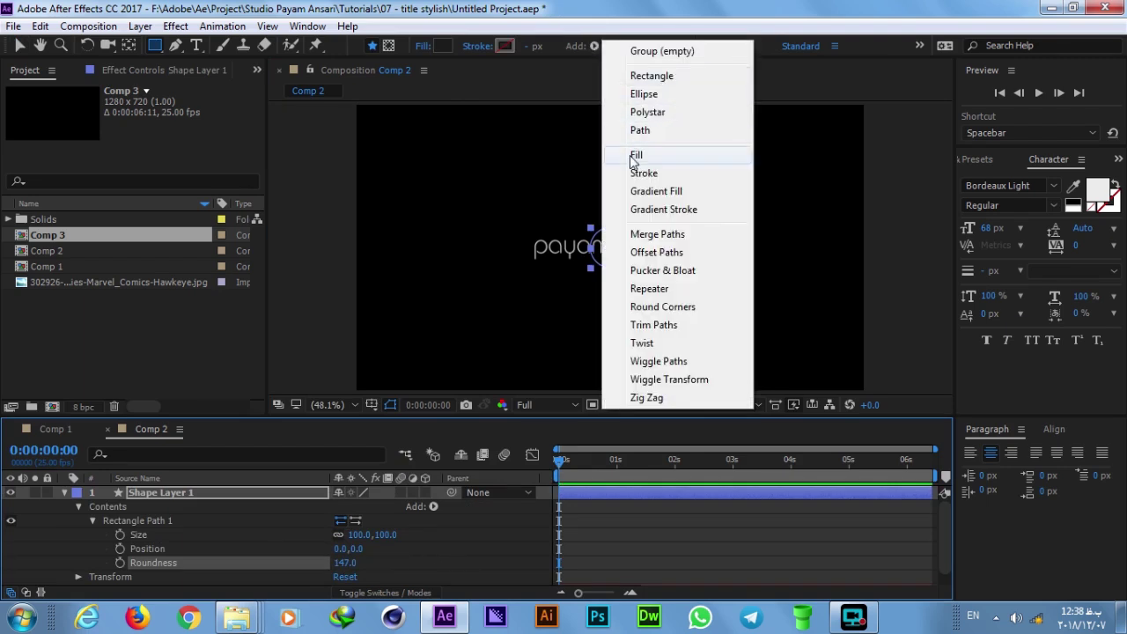
{"action": "left_click", "coordinate": [667, 175]}
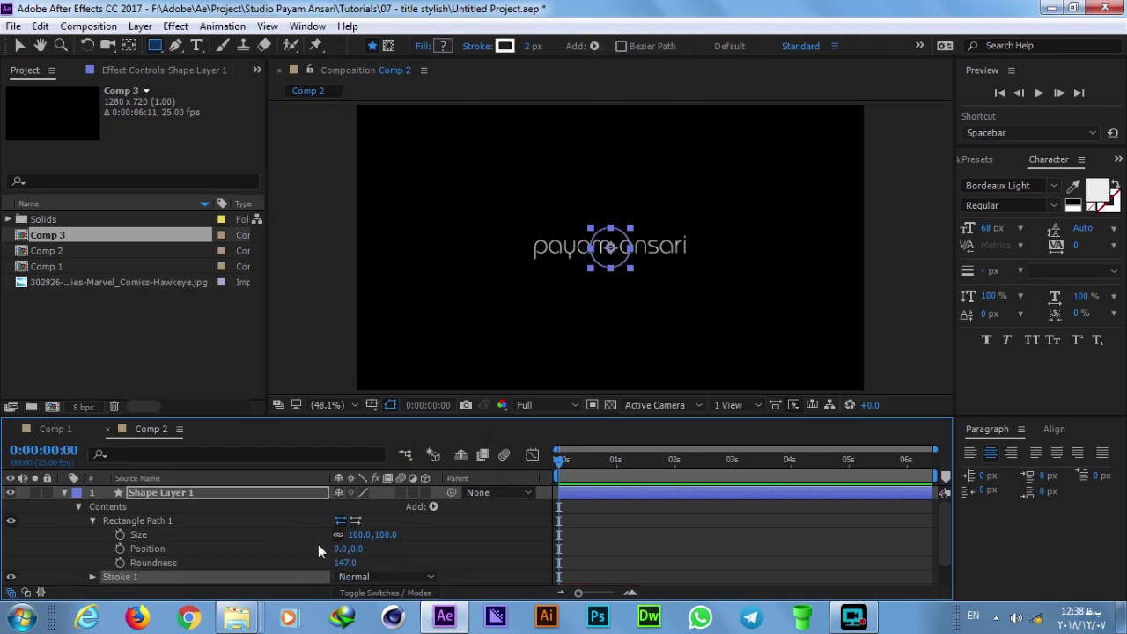
- Set the view to 50% and add a Size keyframe for the rectangle at 0 s
{"action": "key", "text": "F2"}
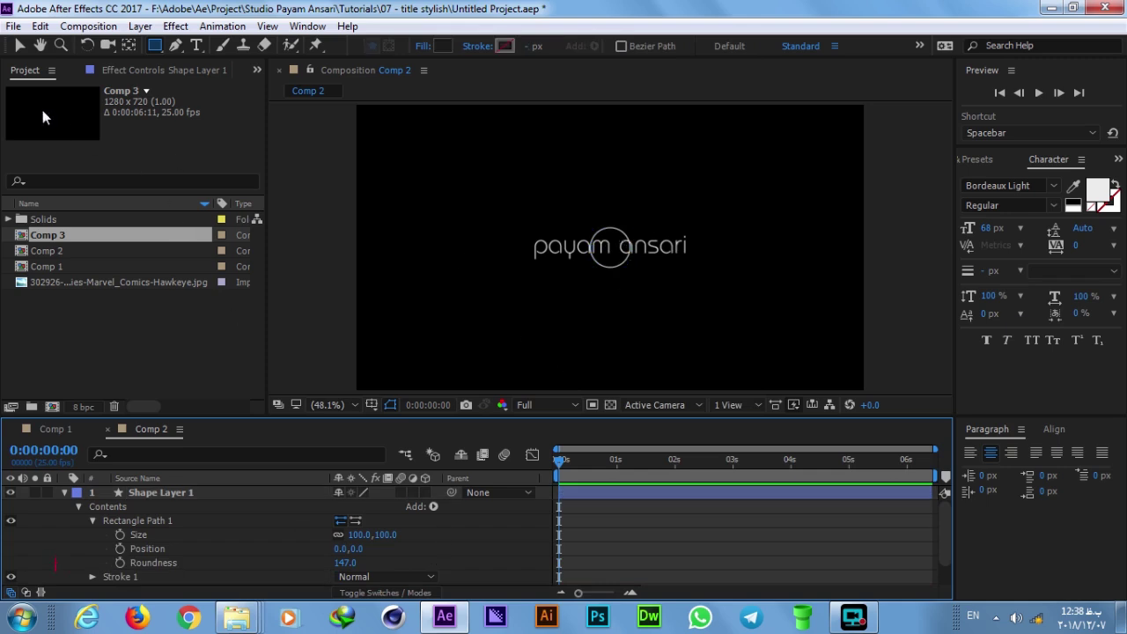
{"action": "key", "text": "slash"}
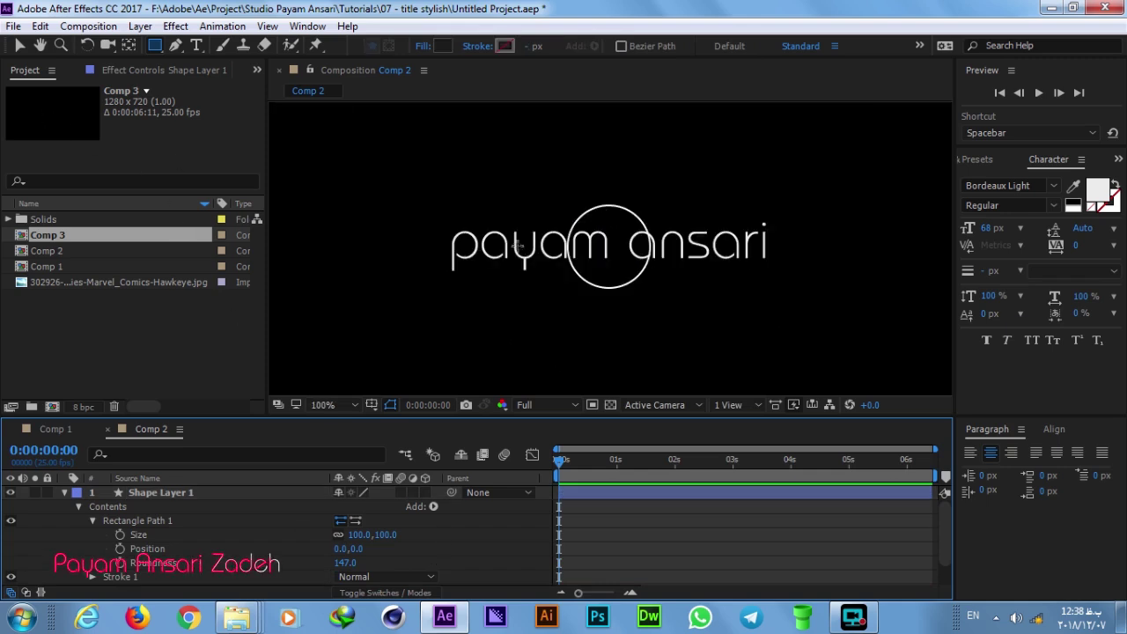
{"action": "key", "text": "comma"}
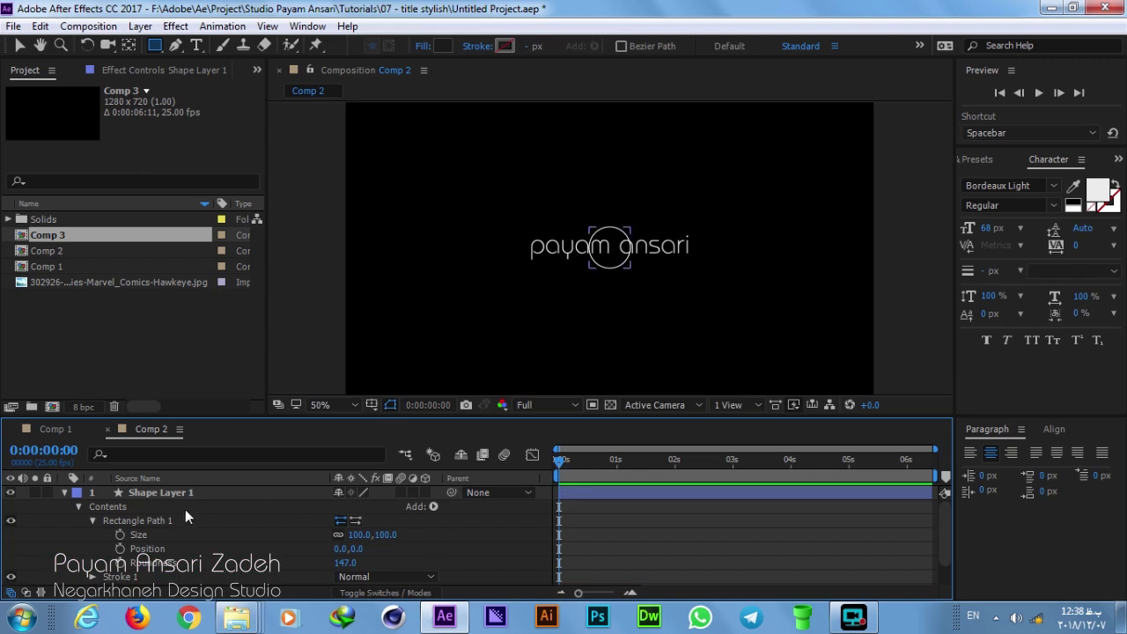
{"action": "left_click", "coordinate": [203, 492]}
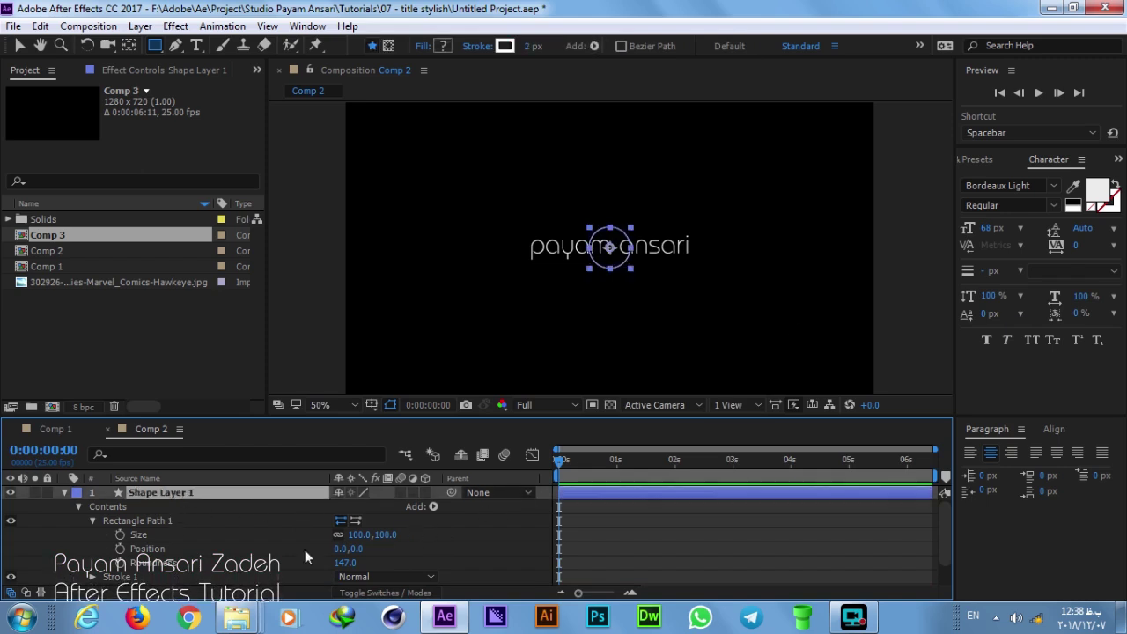
{"action": "left_click", "coordinate": [121, 534]}
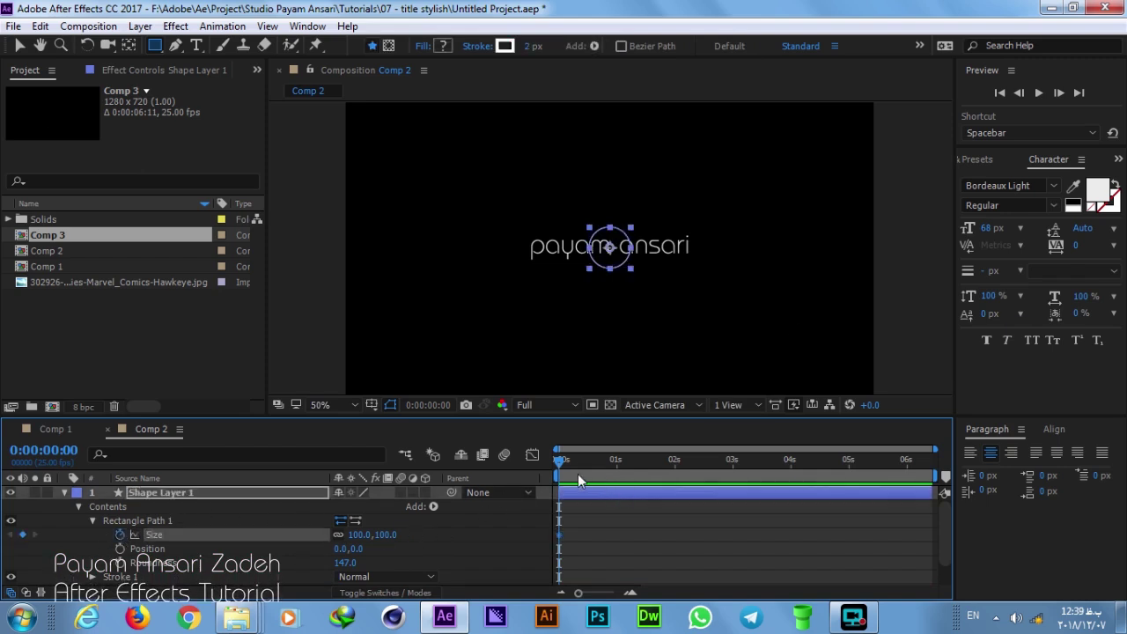
- Key the rectangle's Size from 0×0 up to 100×100 at the 1-second mark
{"action": "mouse_move", "coordinate": [563, 457]}
{"action": "left_mouse_down"}
{"action": "mouse_move", "coordinate": [605, 459]}
{"action": "mouse_move", "coordinate": [497, 458]}
{"action": "left_mouse_up"}
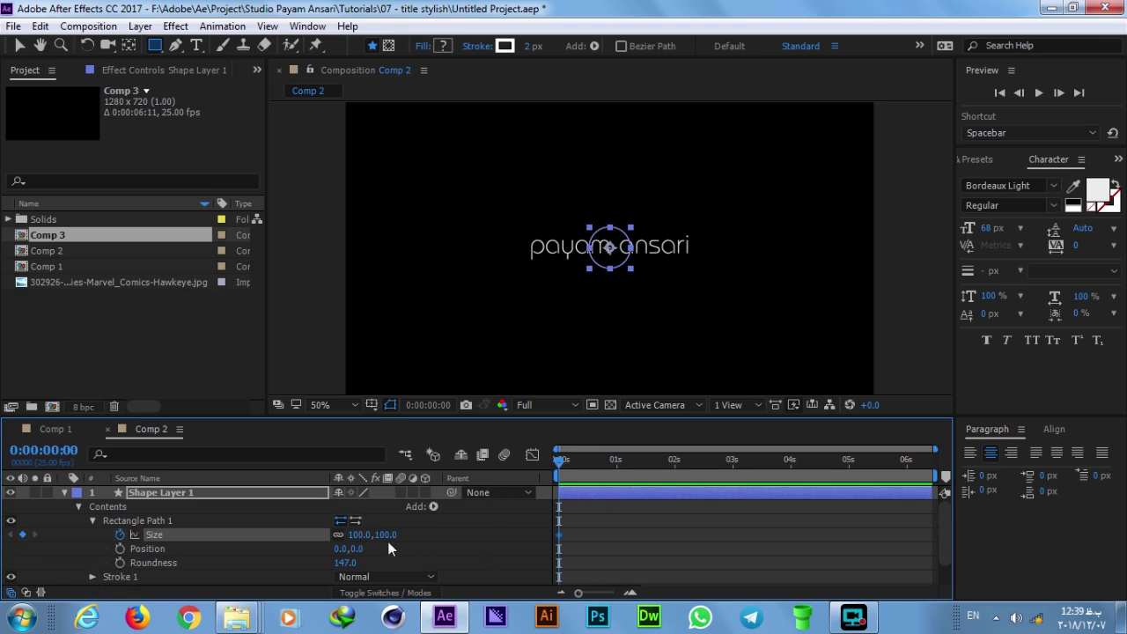
{"action": "left_click_drag", "start_coordinate": [366, 533], "coordinate": [348, 533]}
{"action": "left_click_drag", "start_coordinate": [558, 459], "coordinate": [616, 471]}
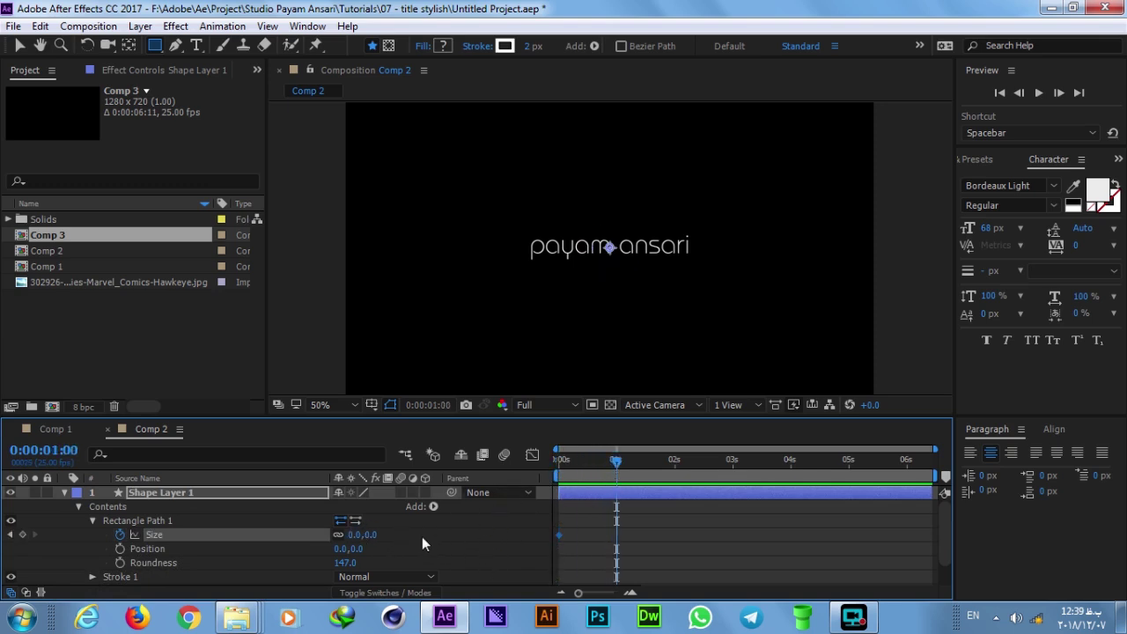
{"action": "left_click", "coordinate": [351, 533]}
{"action": "type", "text": "100"}
{"action": "key", "text": "Return"}
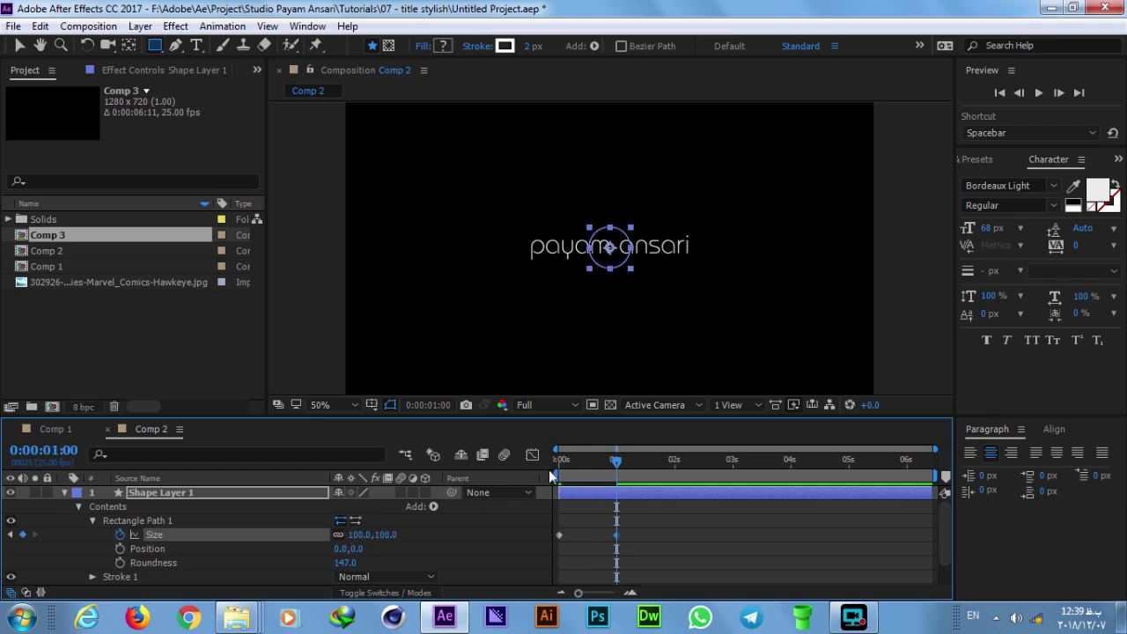
- At 2 s, unlink Size proportions and widen it to 442×100 around the title
{"action": "left_click_drag", "start_coordinate": [617, 464], "coordinate": [674, 464]}
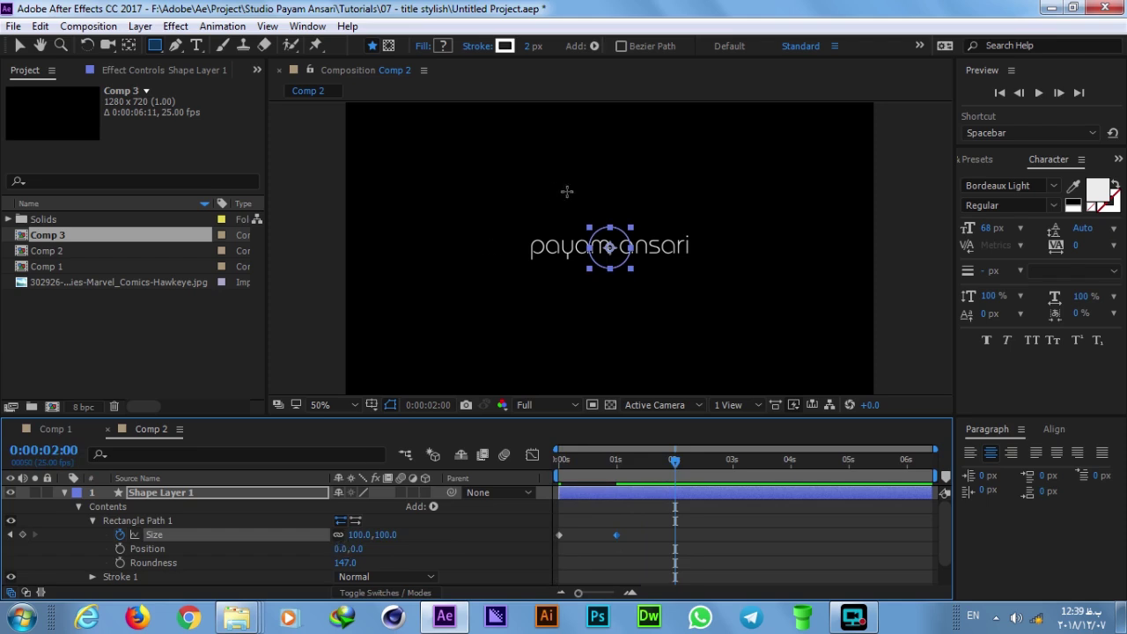
{"action": "left_click", "coordinate": [338, 534]}
{"action": "left_click", "coordinate": [361, 535]}
{"action": "left_click_drag", "start_coordinate": [399, 535], "coordinate": [743, 540]}
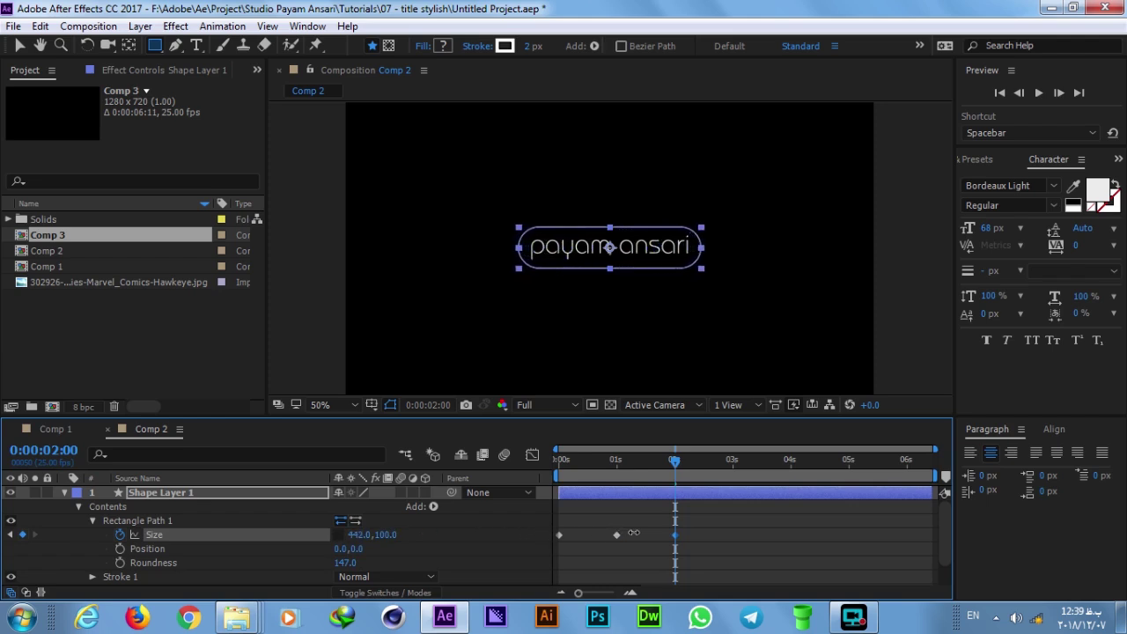
- Deselect the layer and keyframes and return the current time to 0
{"action": "left_click", "coordinate": [662, 296]}
{"action": "key", "text": "v"}
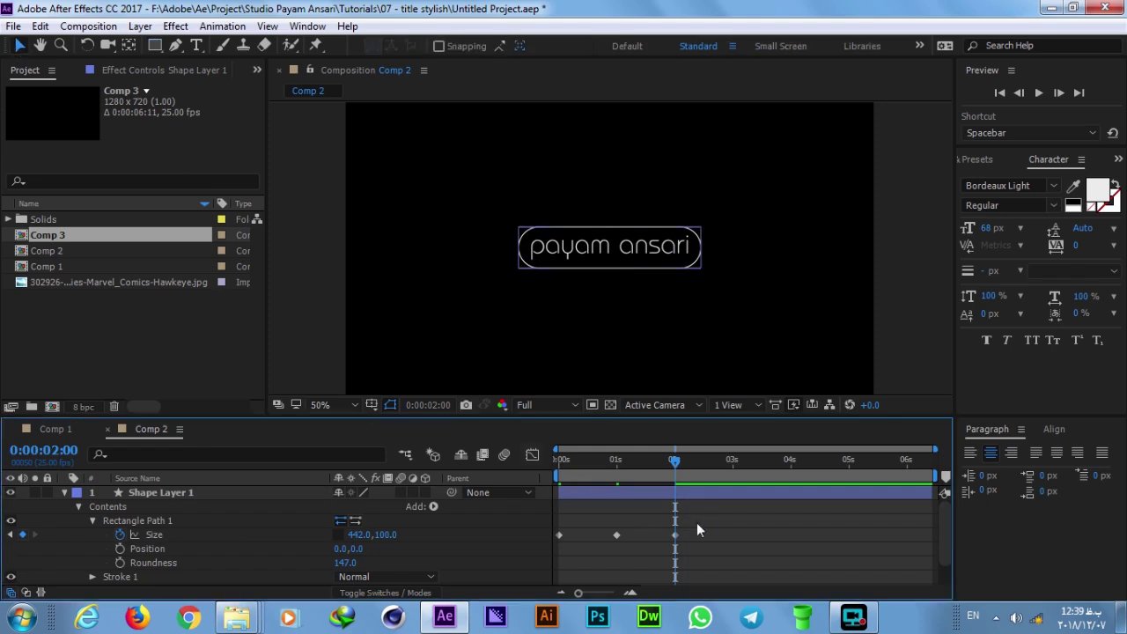
{"action": "left_click_drag", "start_coordinate": [697, 522], "coordinate": [549, 546]}
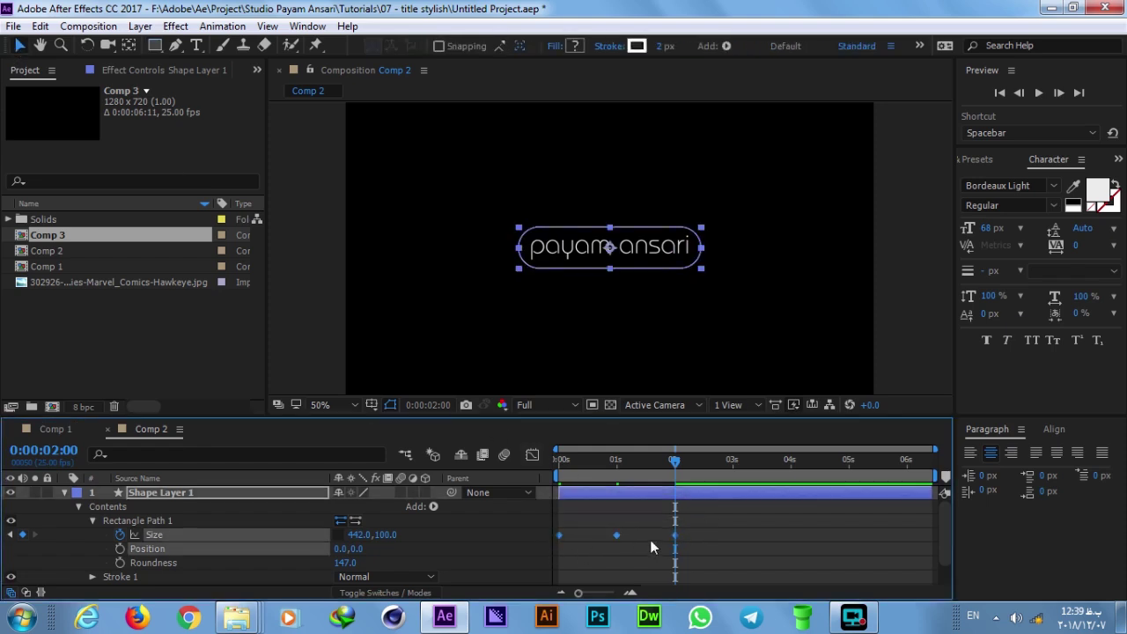
{"action": "left_click", "coordinate": [713, 508]}
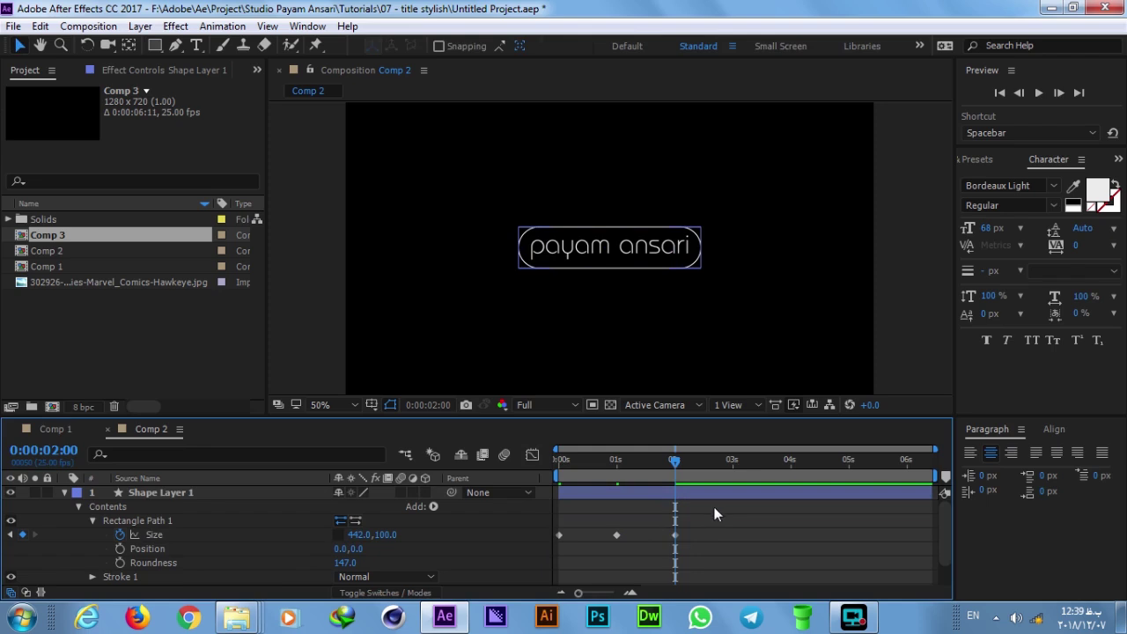
{"action": "left_click_drag", "start_coordinate": [620, 461], "coordinate": [511, 464]}
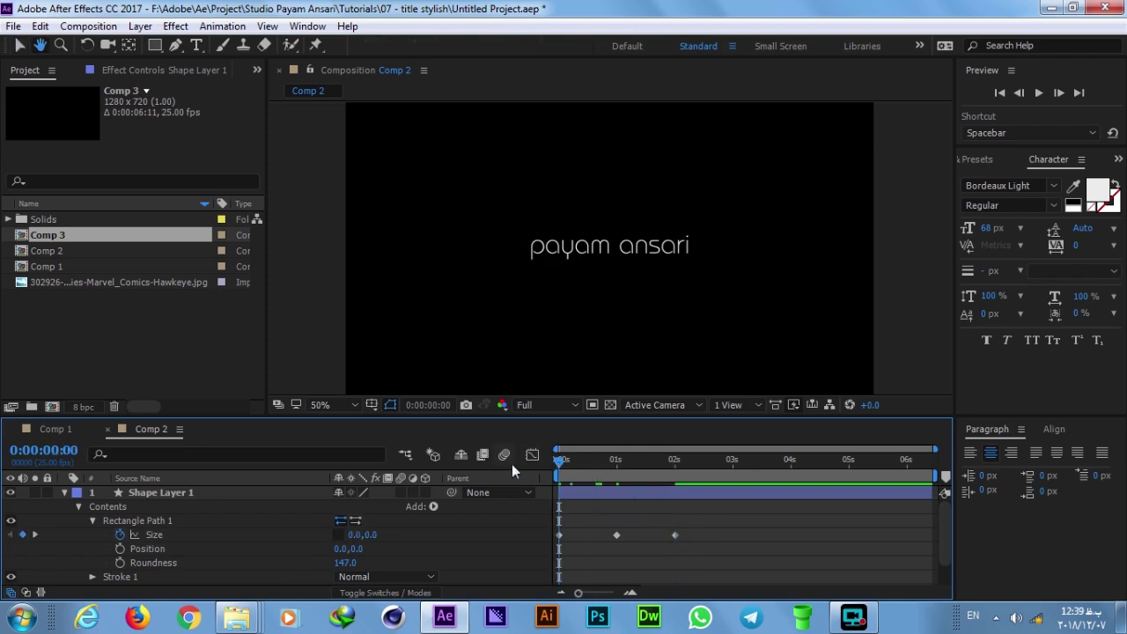
- Preview the animation, collapse Shape Layer 1 and turn off the payam ansari layer's visibility
{"action": "left_click", "coordinate": [726, 220]}
{"action": "key", "text": "space"}
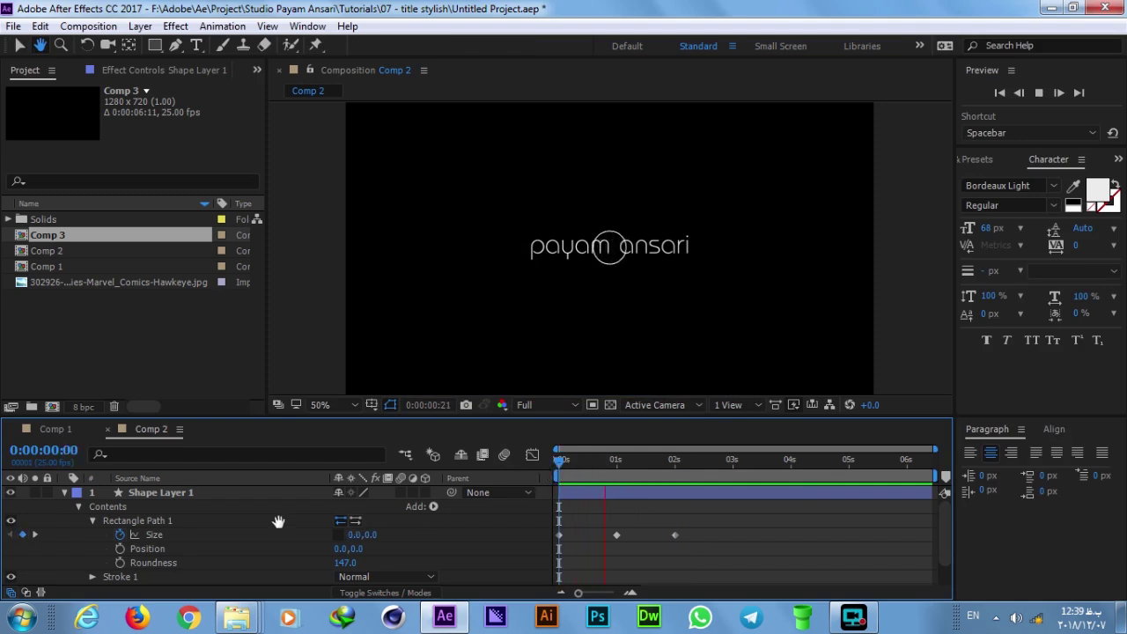
{"action": "left_click", "coordinate": [14, 44]}
{"action": "left_click", "coordinate": [63, 492]}
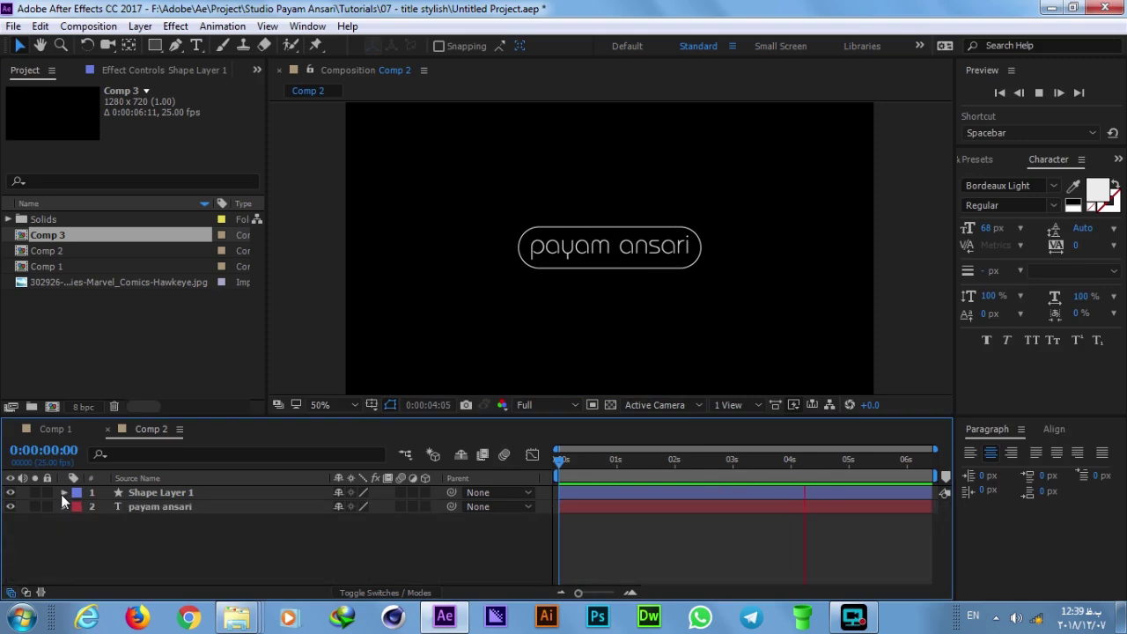
{"action": "left_click", "coordinate": [11, 506]}
{"action": "key", "text": "space"}
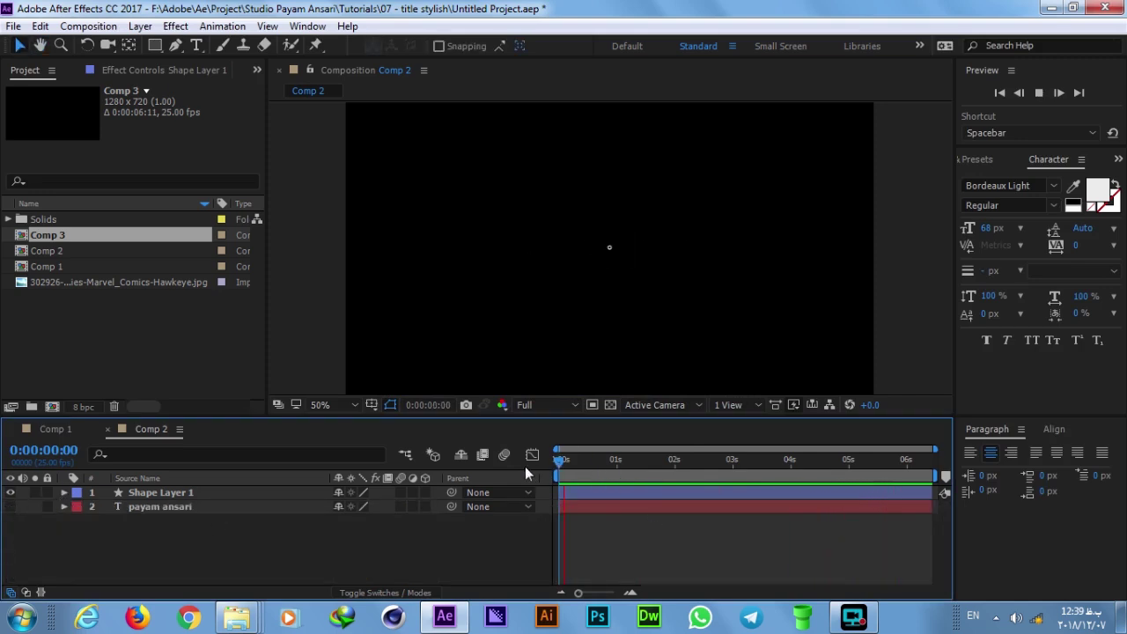
- Reveal only the shape layer's animated Size property and preview the growth
{"action": "left_click", "coordinate": [608, 460]}
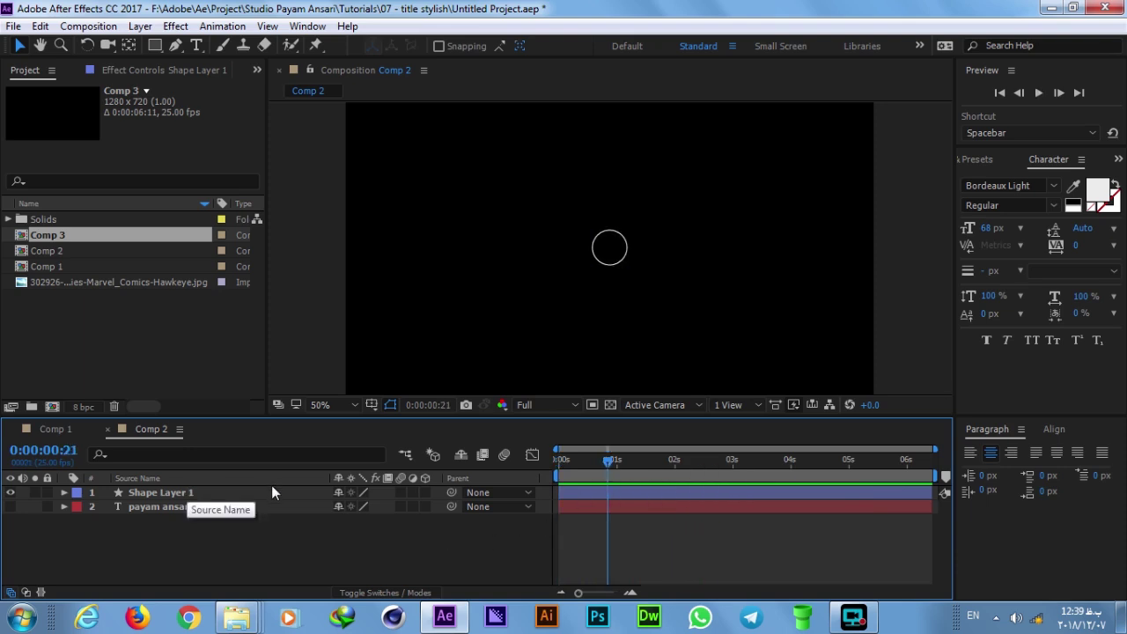
{"action": "left_click", "coordinate": [209, 494]}
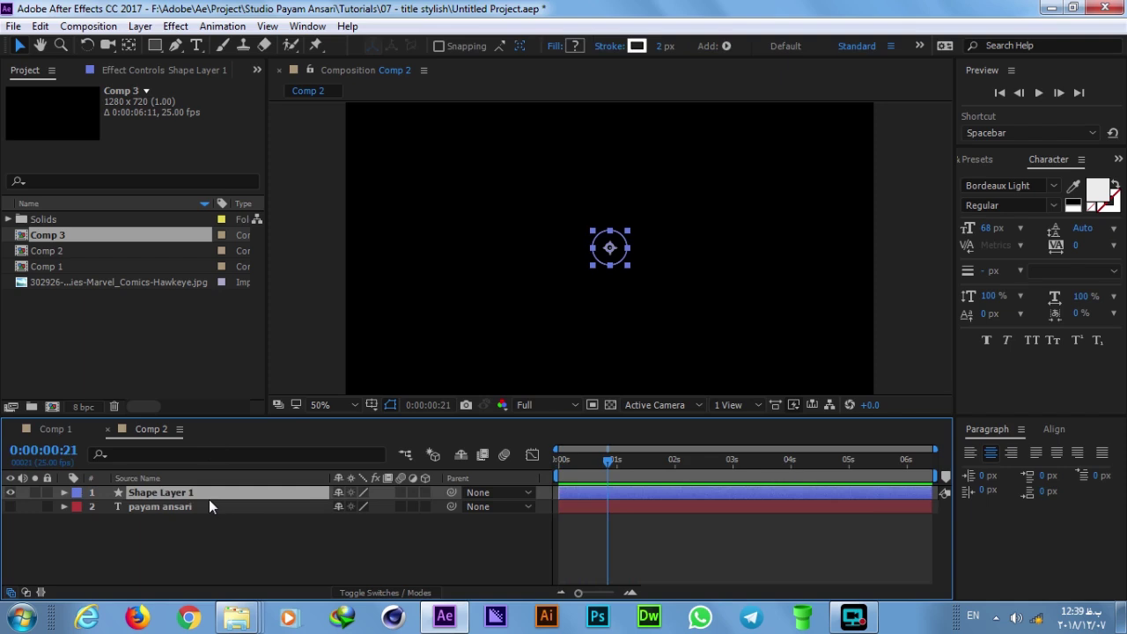
{"action": "key", "text": "u"}
{"action": "left_click_drag", "start_coordinate": [585, 473], "coordinate": [517, 463]}
{"action": "key", "text": "space"}
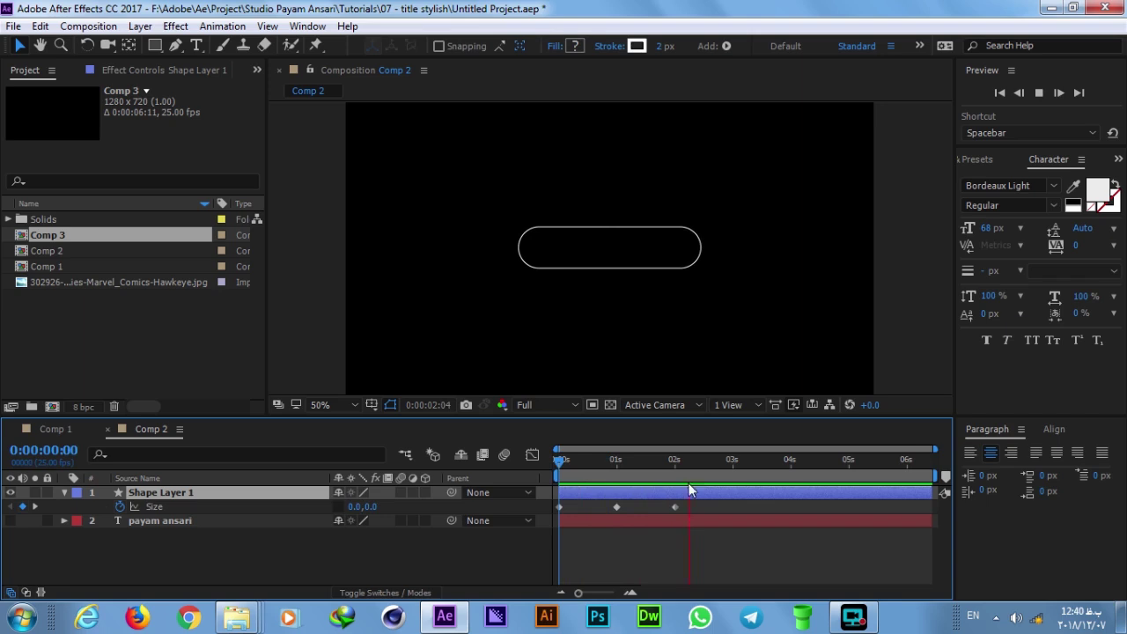
{"action": "left_click", "coordinate": [668, 459]}
- Apply Easy Ease (F9) to all three Size keyframes and preview the smoother growth
{"action": "left_click_drag", "start_coordinate": [698, 515], "coordinate": [520, 509]}
{"action": "key", "text": "F9"}
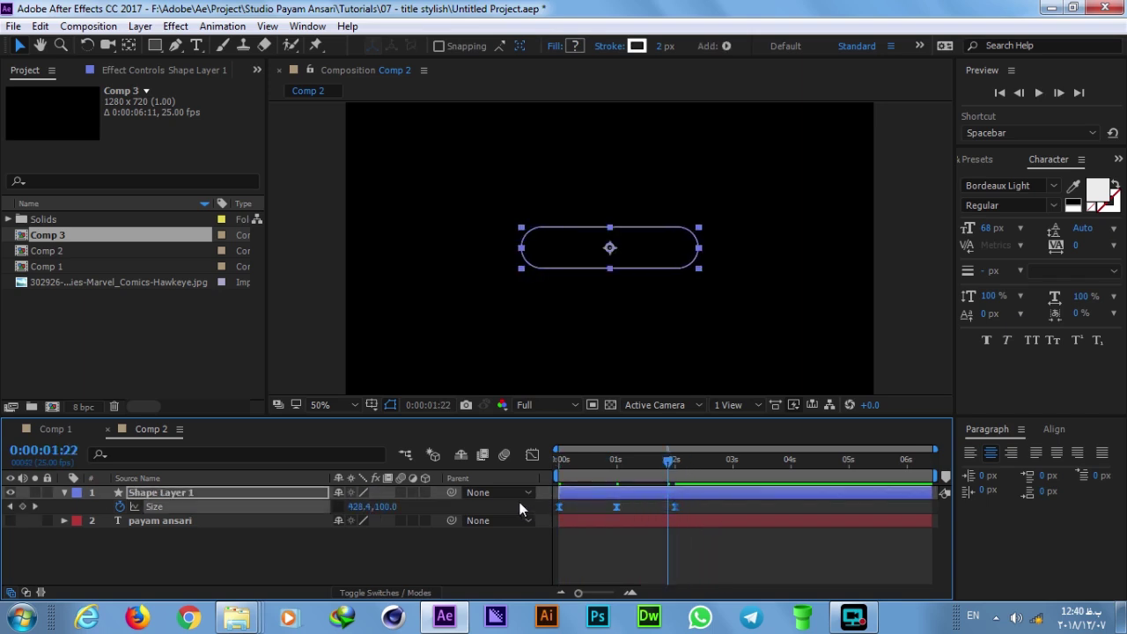
{"action": "left_click_drag", "start_coordinate": [649, 476], "coordinate": [482, 475]}
{"action": "key", "text": "space"}
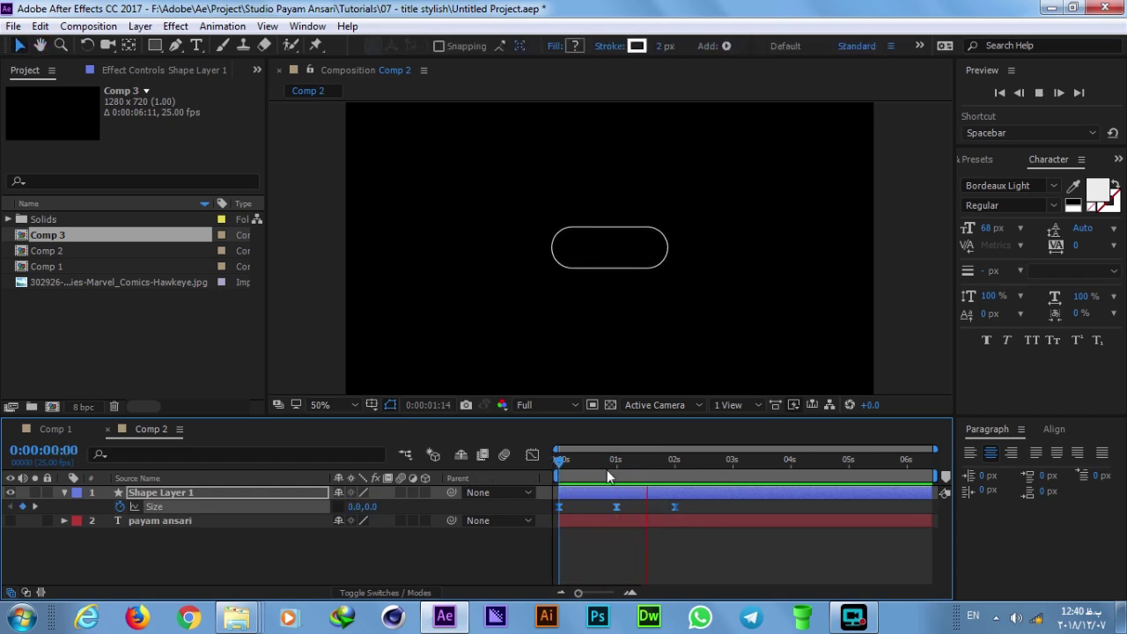
{"action": "mouse_move", "coordinate": [629, 458]}
{"action": "left_mouse_down"}
{"action": "mouse_move", "coordinate": [608, 460]}
{"action": "mouse_move", "coordinate": [616, 466]}
{"action": "left_mouse_up"}
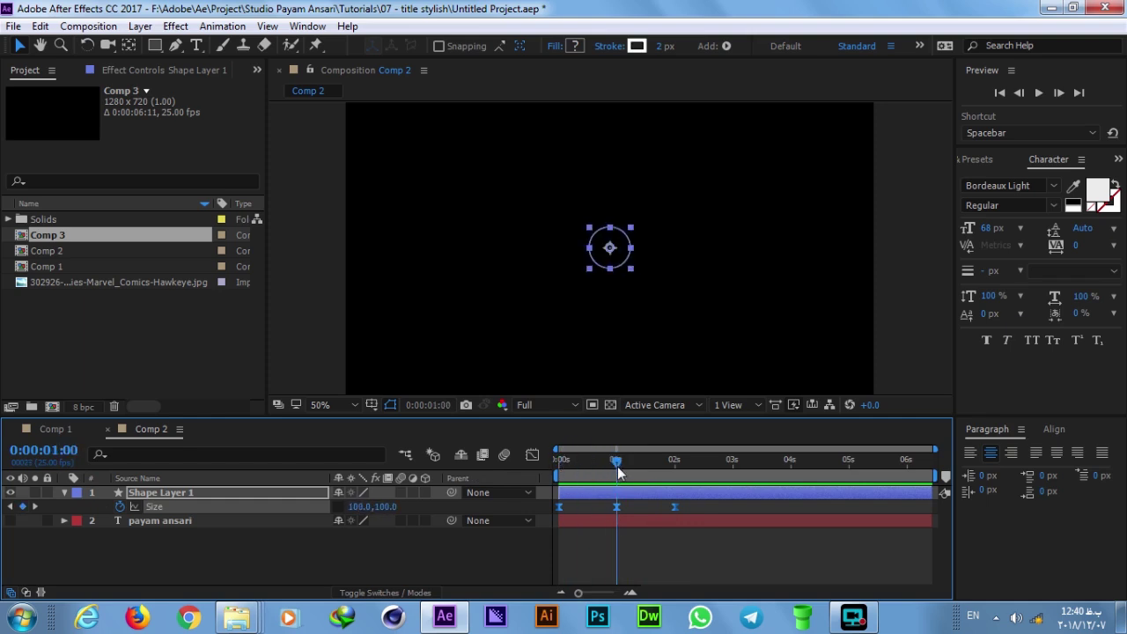
{"action": "mouse_move", "coordinate": [617, 466]}
{"action": "left_mouse_down"}
{"action": "mouse_move", "coordinate": [658, 468]}
{"action": "mouse_move", "coordinate": [602, 516]}
{"action": "left_mouse_up"}
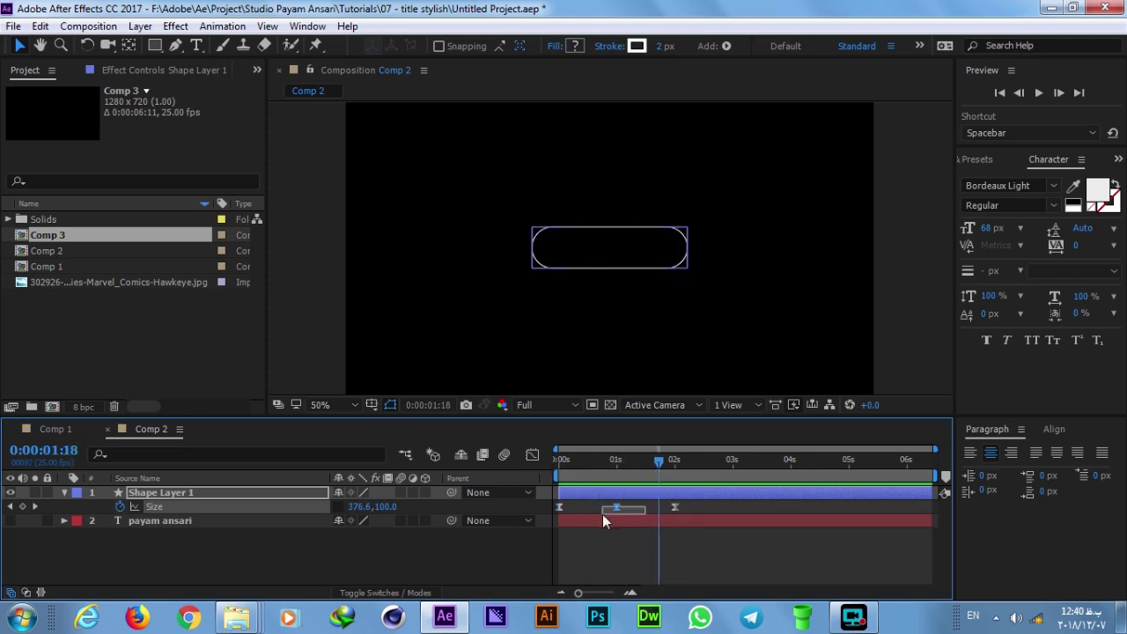
- Show the Size animation in the Graph Editor, panned and enlarged for a clear view
{"action": "left_click", "coordinate": [532, 455]}
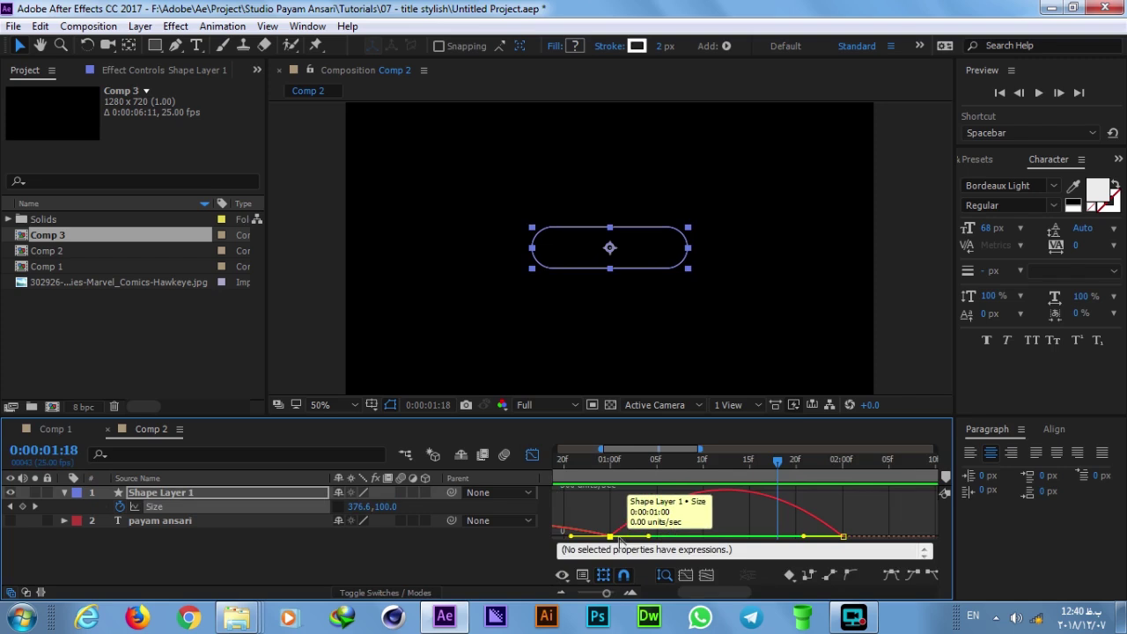
{"action": "key", "text": "h"}
{"action": "left_click_drag", "start_coordinate": [713, 525], "coordinate": [767, 525]}
{"action": "key", "text": "v"}
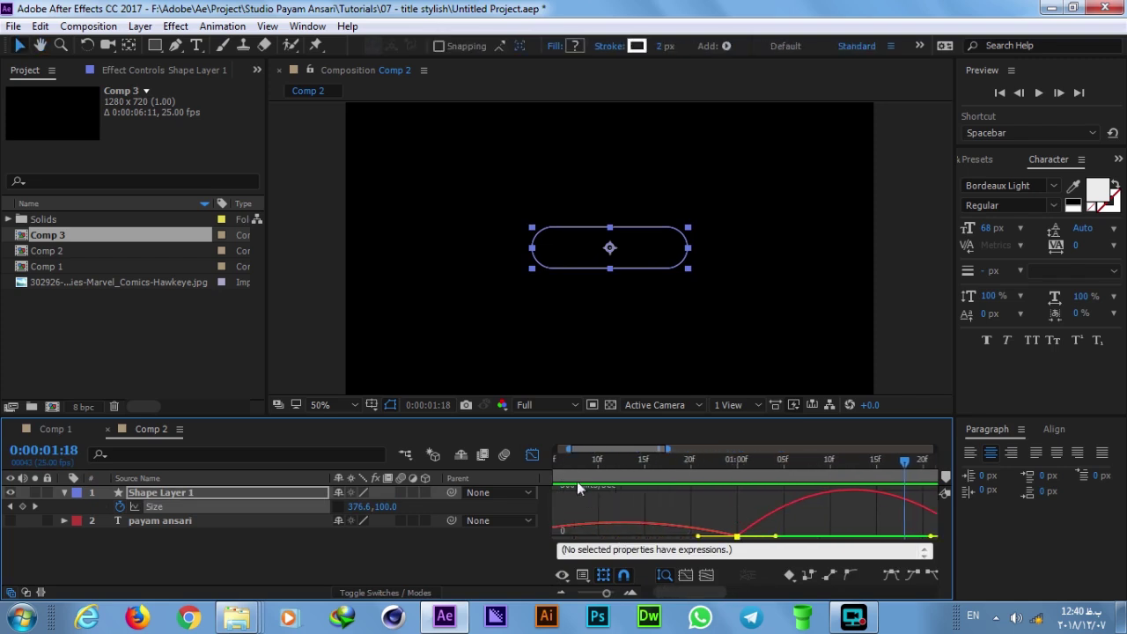
{"action": "left_click_drag", "start_coordinate": [656, 419], "coordinate": [653, 350]}
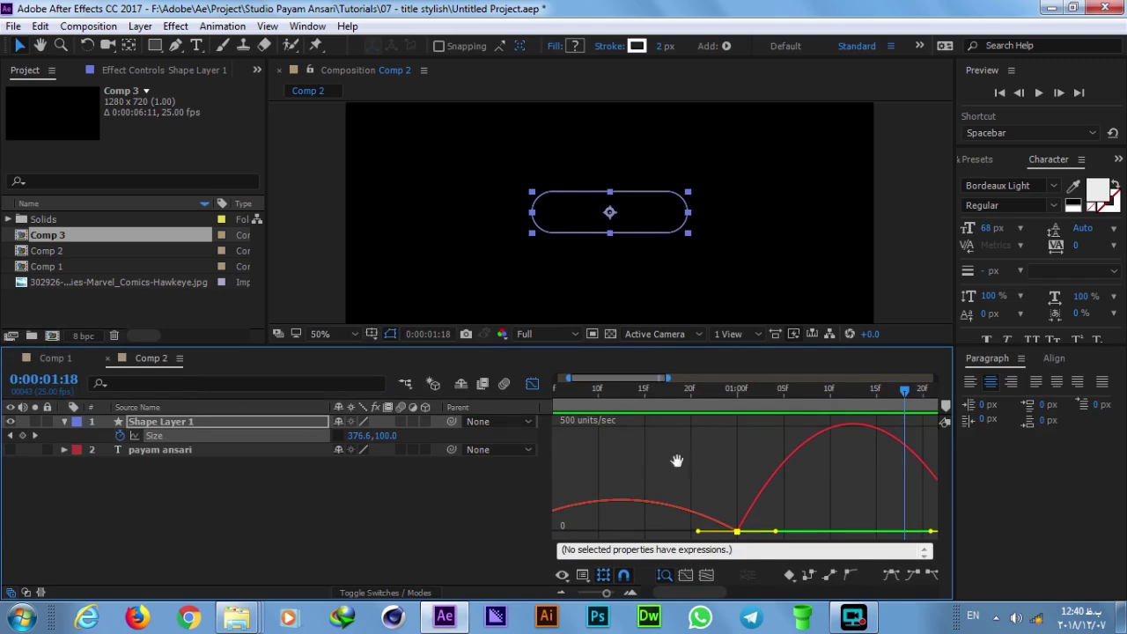
{"action": "left_click_drag", "start_coordinate": [674, 461], "coordinate": [661, 461]}
- Switch to the speed graph and push the first keyframe's ease influence to 100%
{"action": "right_click", "coordinate": [673, 478]}
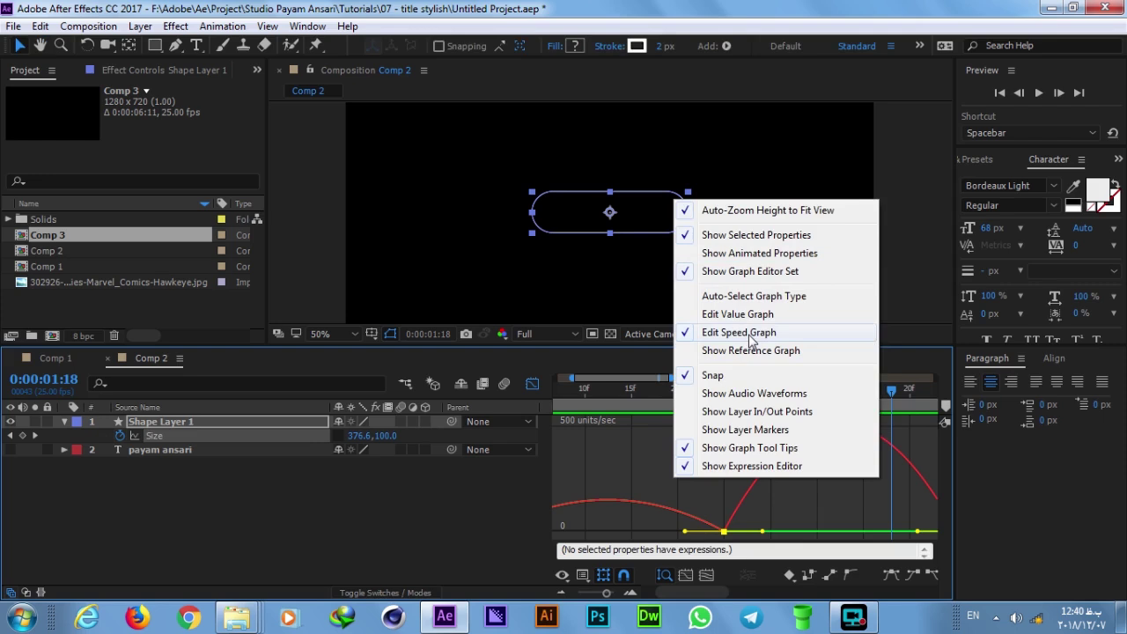
{"action": "left_click", "coordinate": [706, 37]}
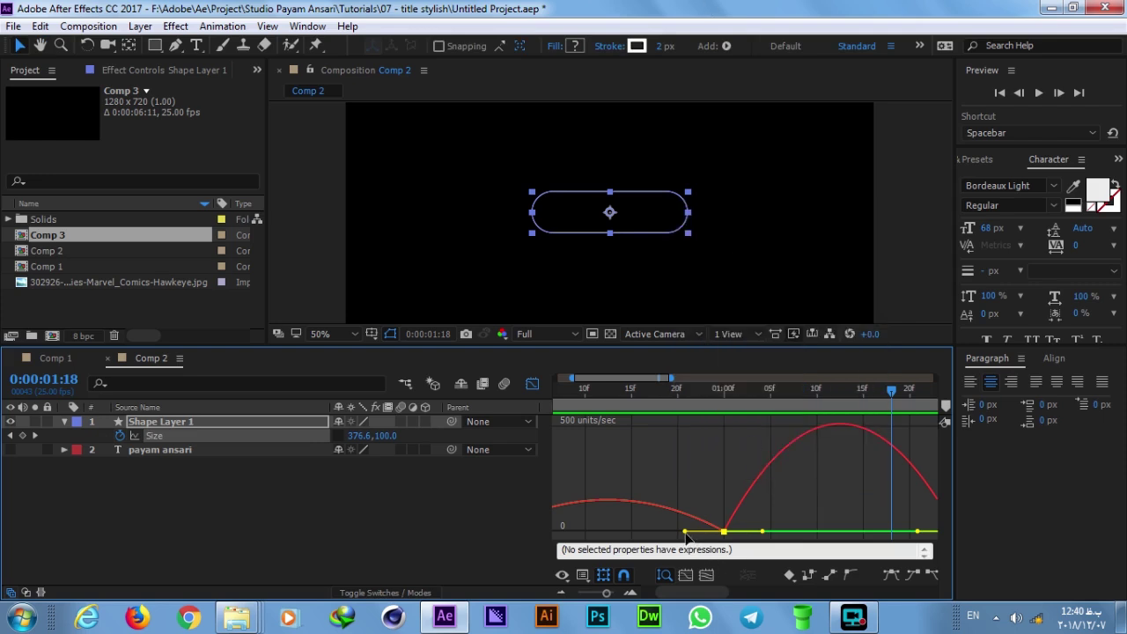
{"action": "left_click_drag", "start_coordinate": [685, 533], "coordinate": [641, 532]}
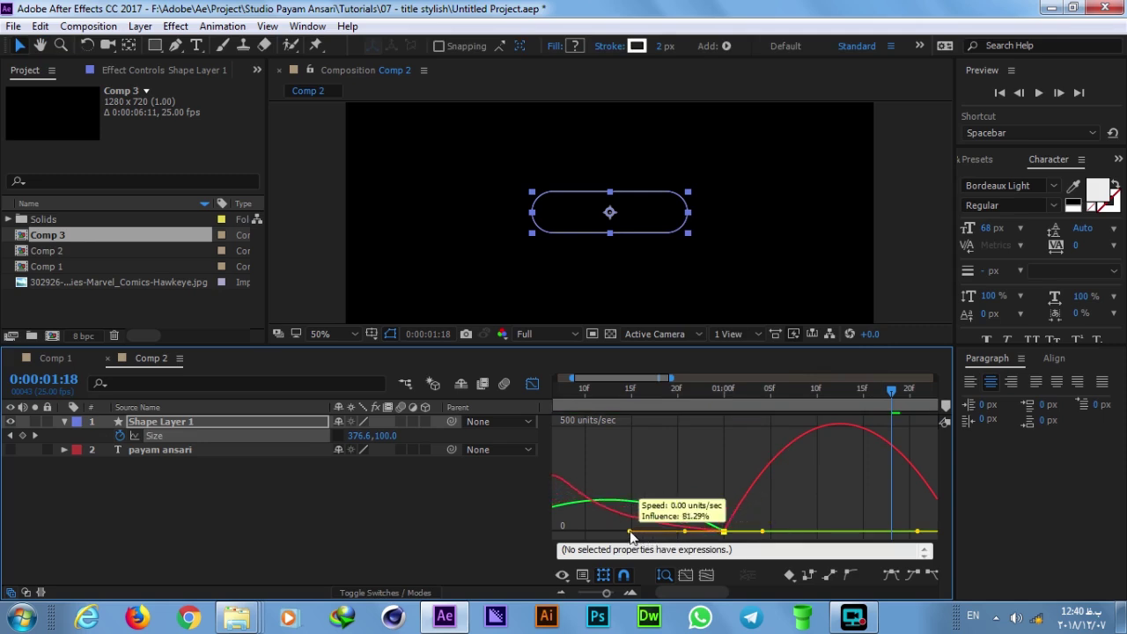
{"action": "mouse_move", "coordinate": [641, 532]}
{"action": "left_mouse_down"}
{"action": "mouse_move", "coordinate": [581, 535]}
{"action": "mouse_move", "coordinate": [881, 529]}
{"action": "left_mouse_up"}
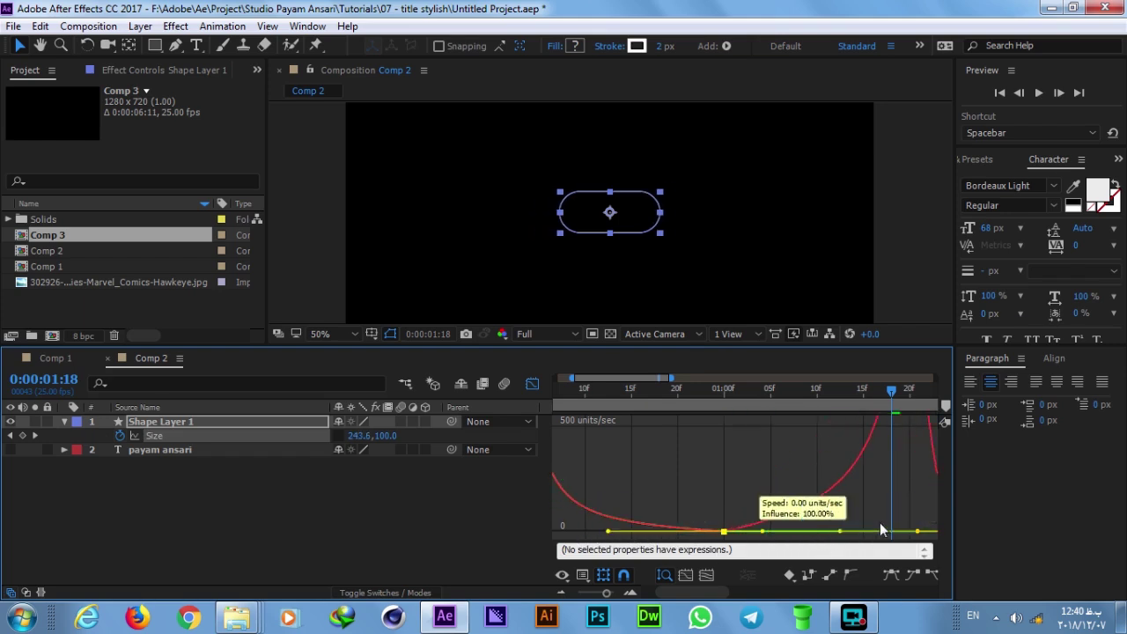
- Increase another Size keyframe's ease influence to about 81%
{"action": "left_click", "coordinate": [793, 531]}
{"action": "left_click_drag", "start_coordinate": [753, 533], "coordinate": [839, 532]}
{"action": "left_click_drag", "start_coordinate": [764, 534], "coordinate": [849, 540]}
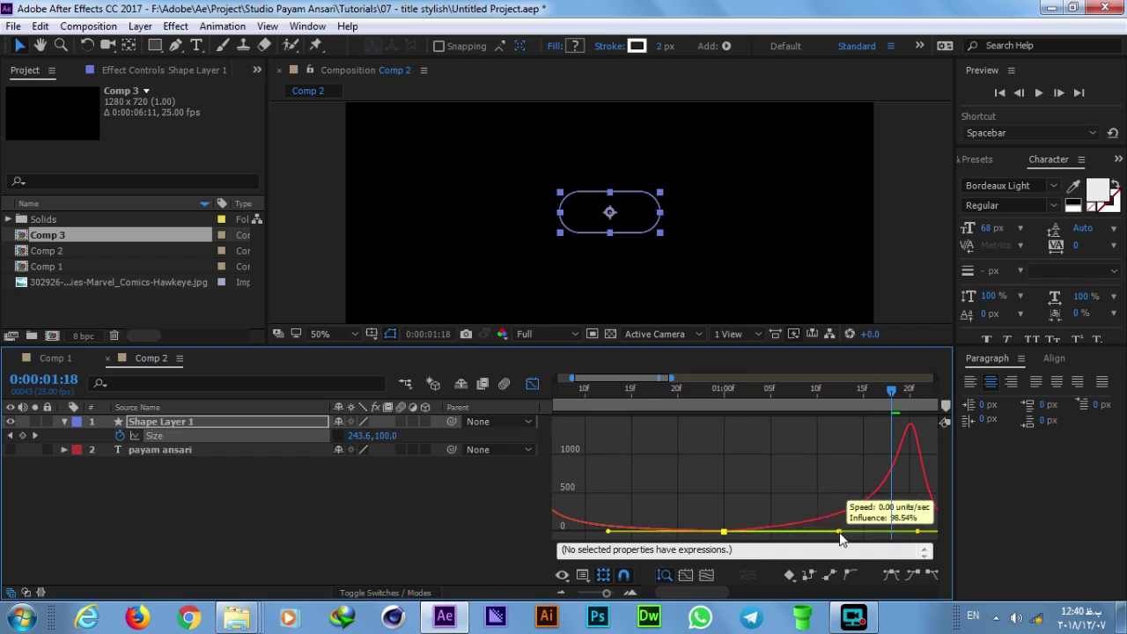
- Zoom into the speed curve, cut that influence back to about 56%, and leave the Graph Editor
{"action": "key", "text": "minus"}
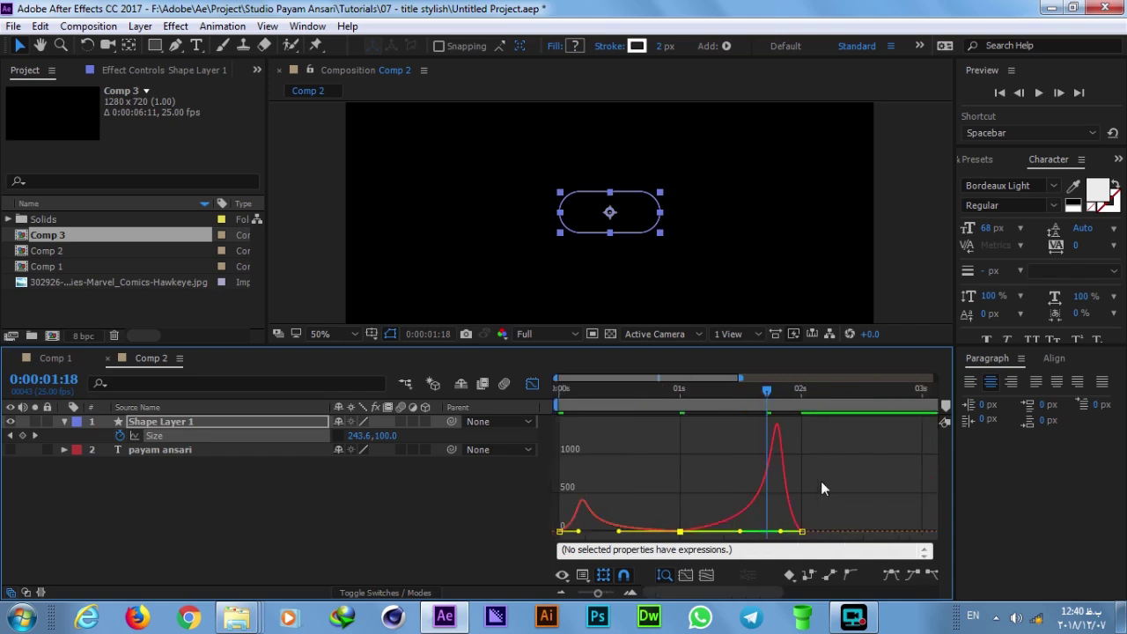
{"action": "mouse_move", "coordinate": [825, 500]}
{"action": "left_mouse_down"}
{"action": "mouse_move", "coordinate": [801, 550]}
{"action": "mouse_move", "coordinate": [770, 537]}
{"action": "left_mouse_up"}
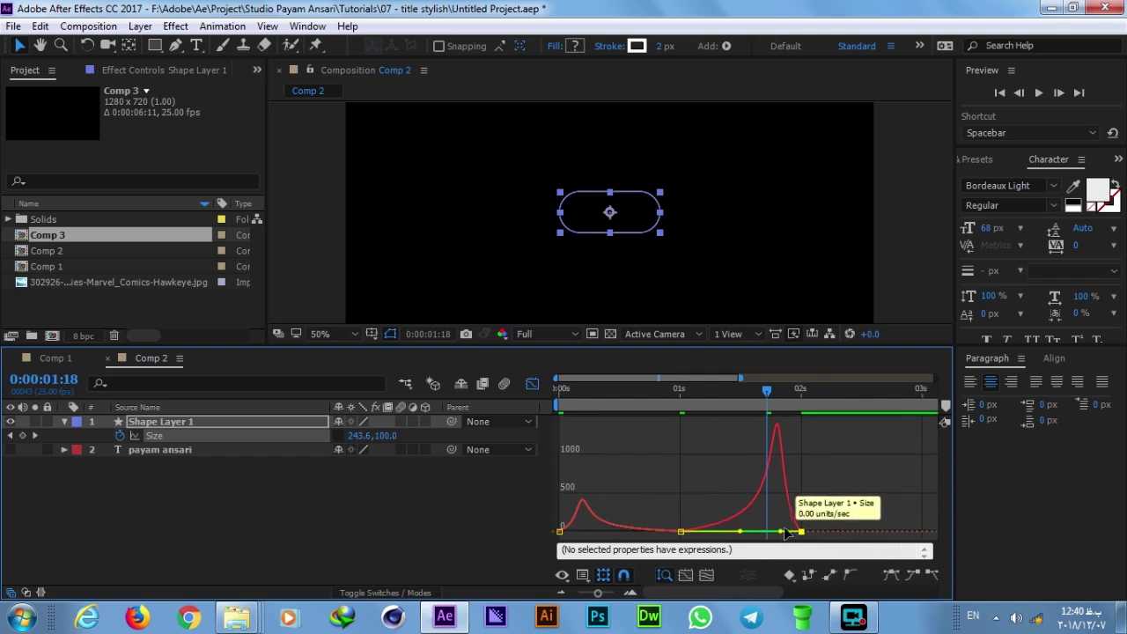
{"action": "key", "text": "equal"}
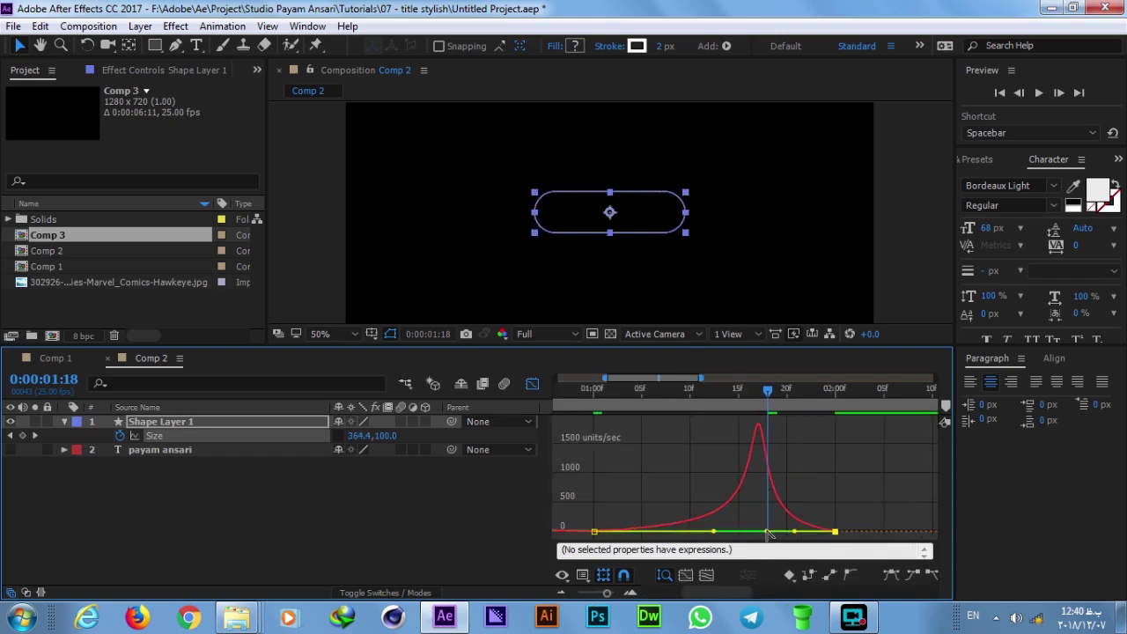
{"action": "key", "text": "equal"}
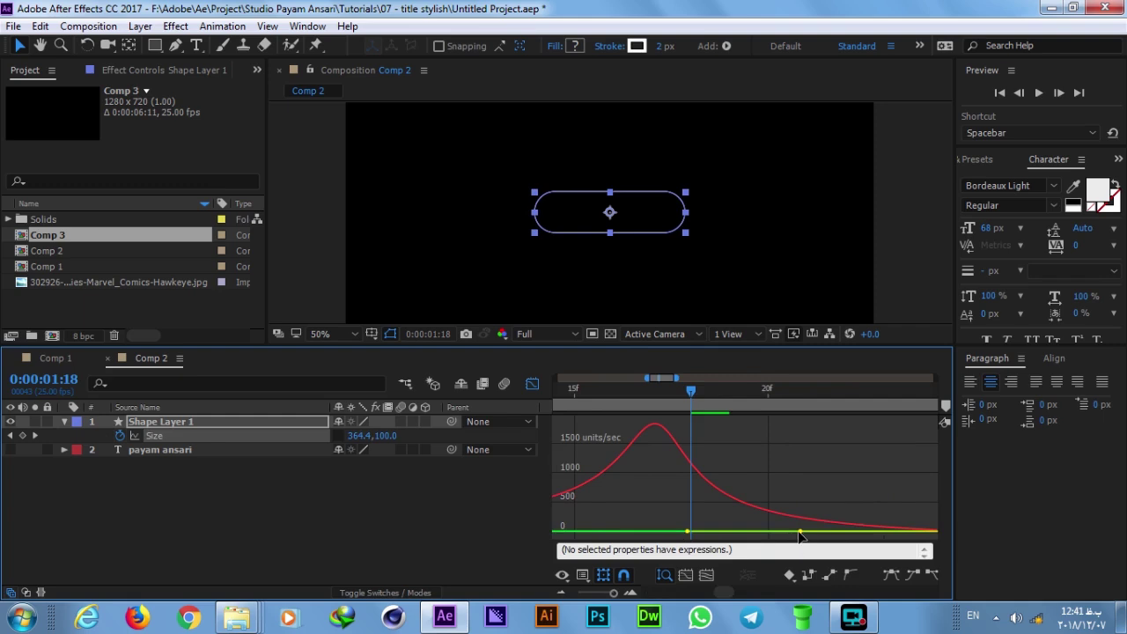
{"action": "left_click_drag", "start_coordinate": [801, 535], "coordinate": [688, 522]}
{"action": "left_click", "coordinate": [532, 384]}
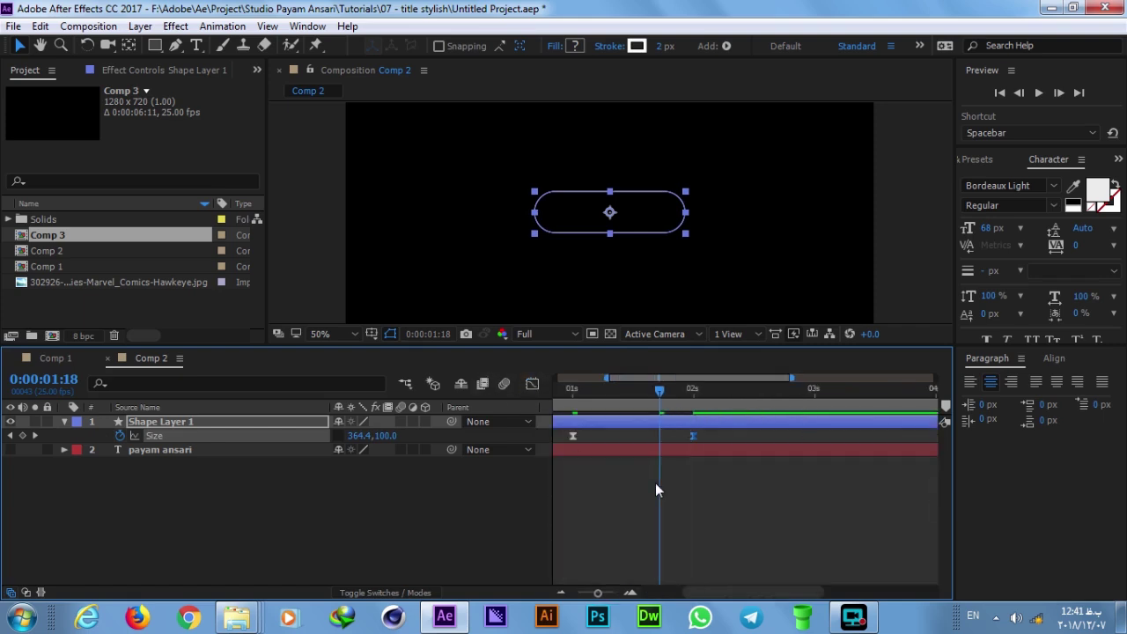
- Preview the animation while nudging the final Size keyframe later, then earlier
{"action": "key", "text": "minus"}
{"action": "key", "text": "space"}
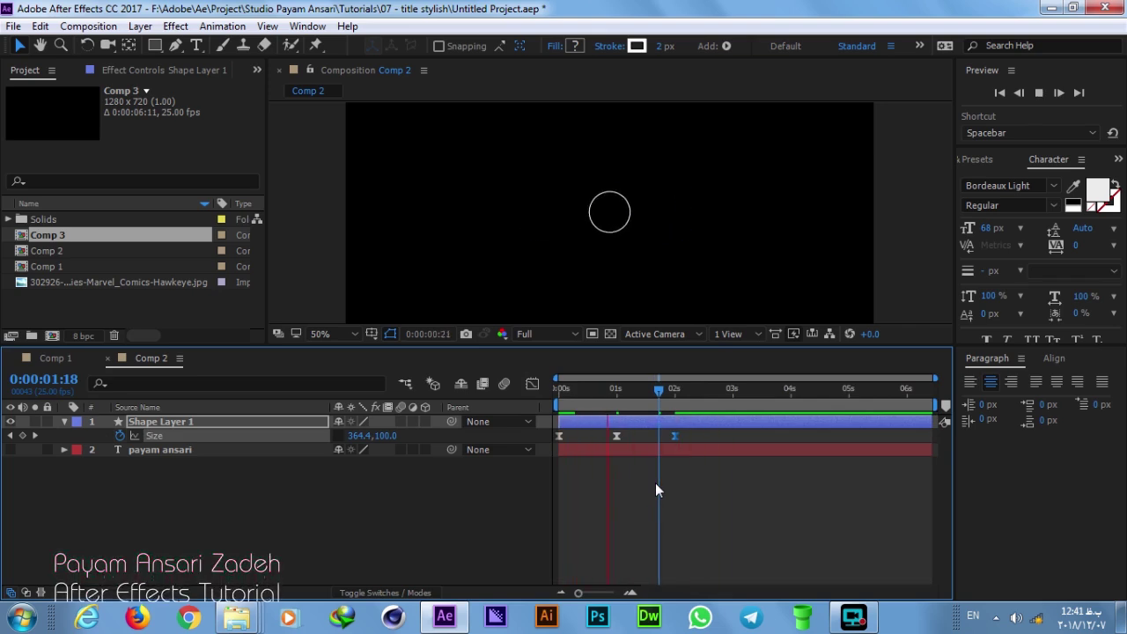
{"action": "left_click", "coordinate": [697, 399]}
{"action": "left_click_drag", "start_coordinate": [674, 434], "coordinate": [690, 435]}
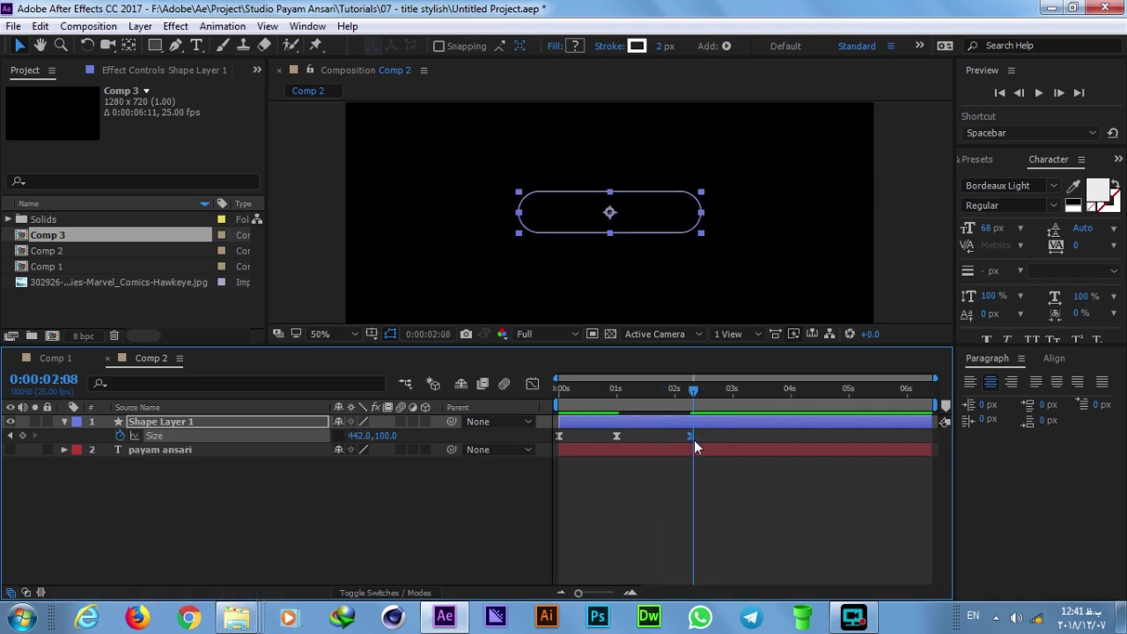
{"action": "key", "text": "space"}
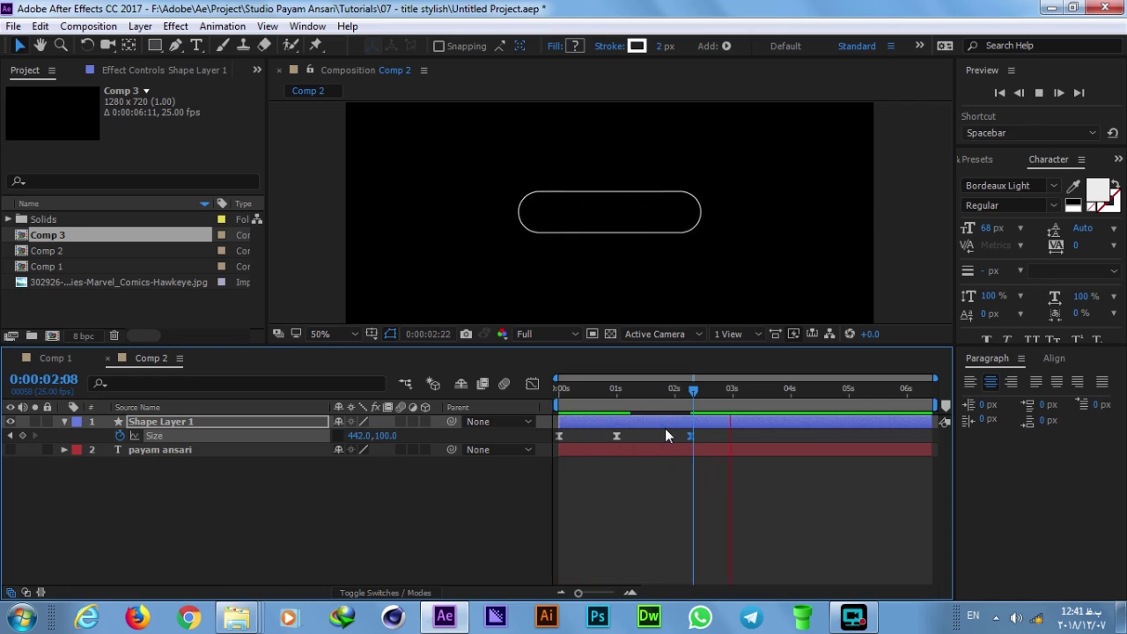
{"action": "left_click_drag", "start_coordinate": [691, 436], "coordinate": [656, 435]}
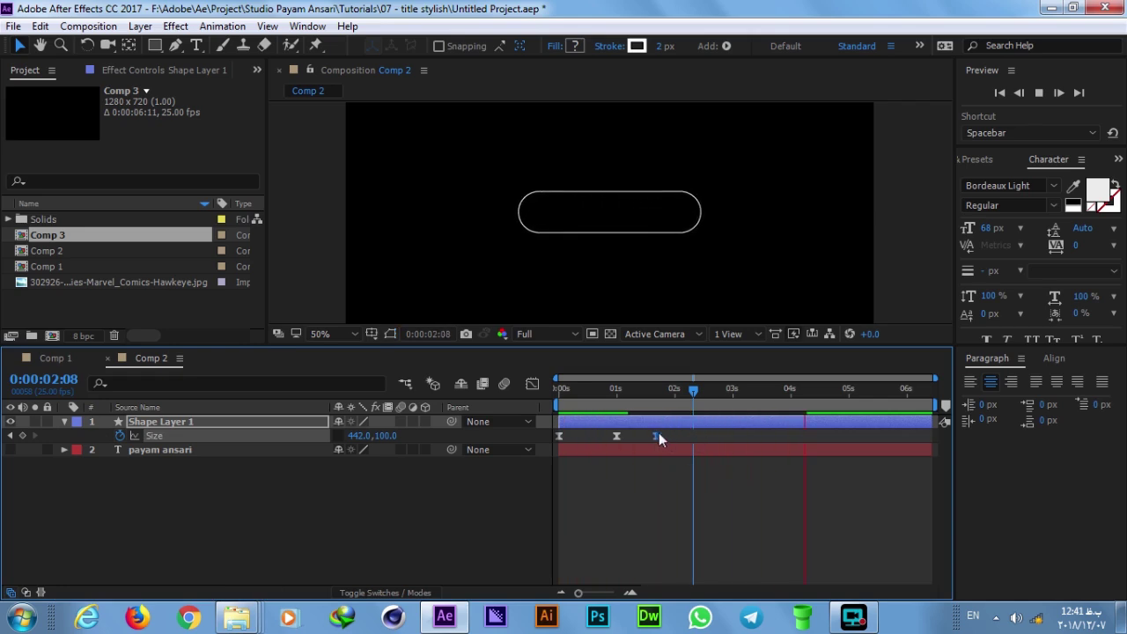
- End the work area at 2:18, preview it, and move the final Size keyframe to about 2:00
{"action": "left_click", "coordinate": [715, 388]}
{"action": "key", "text": "n"}
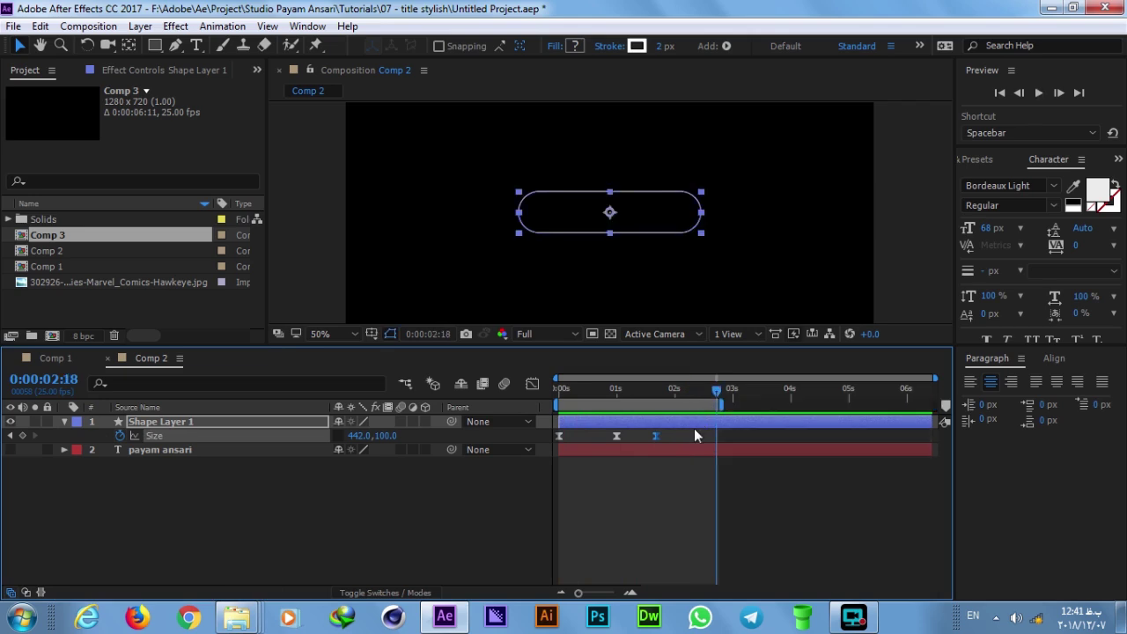
{"action": "key", "text": "space"}
{"action": "left_click", "coordinate": [662, 388]}
{"action": "left_click_drag", "start_coordinate": [657, 442], "coordinate": [671, 436]}
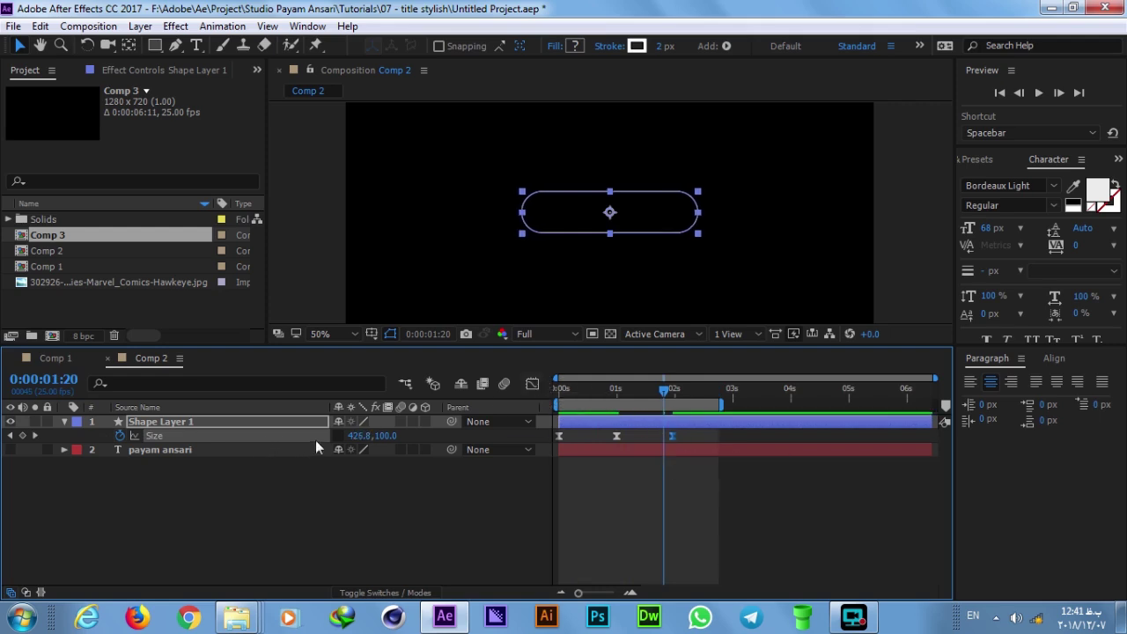
- Lengthen the Size keyframe's ease influence to about 70%, then return to layer bars at 1:07
{"action": "left_click", "coordinate": [532, 384]}
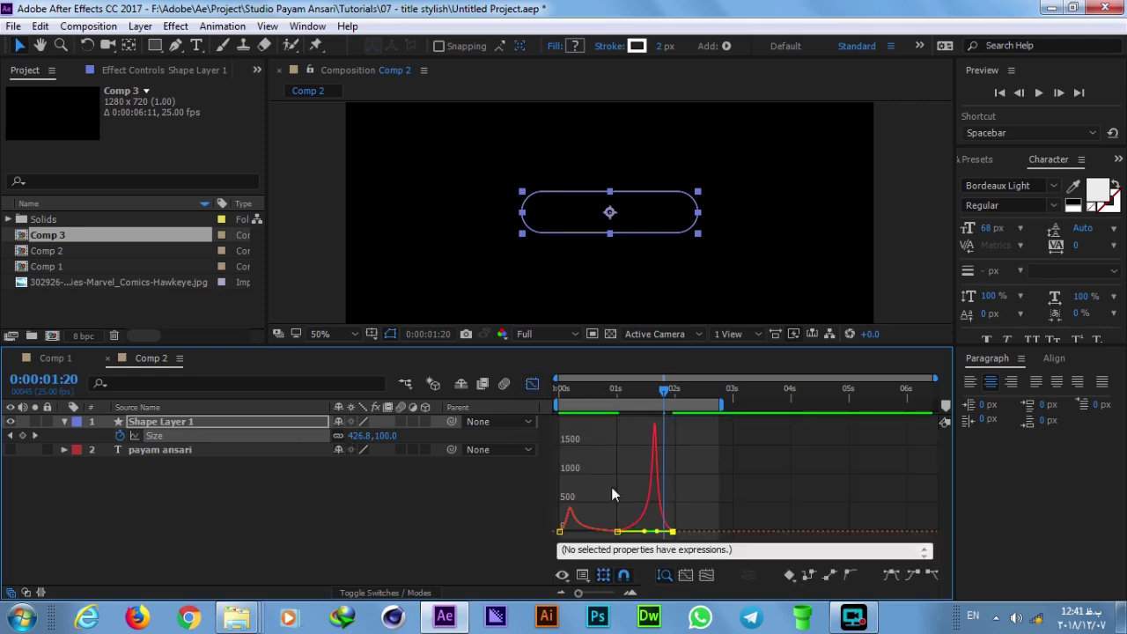
{"action": "scroll", "coordinate": [634, 510], "scroll_direction": "up", "scroll_amount": 5}
{"action": "mouse_move", "coordinate": [774, 488]}
{"action": "left_mouse_down"}
{"action": "mouse_move", "coordinate": [731, 544]}
{"action": "mouse_move", "coordinate": [676, 541]}
{"action": "left_mouse_up"}
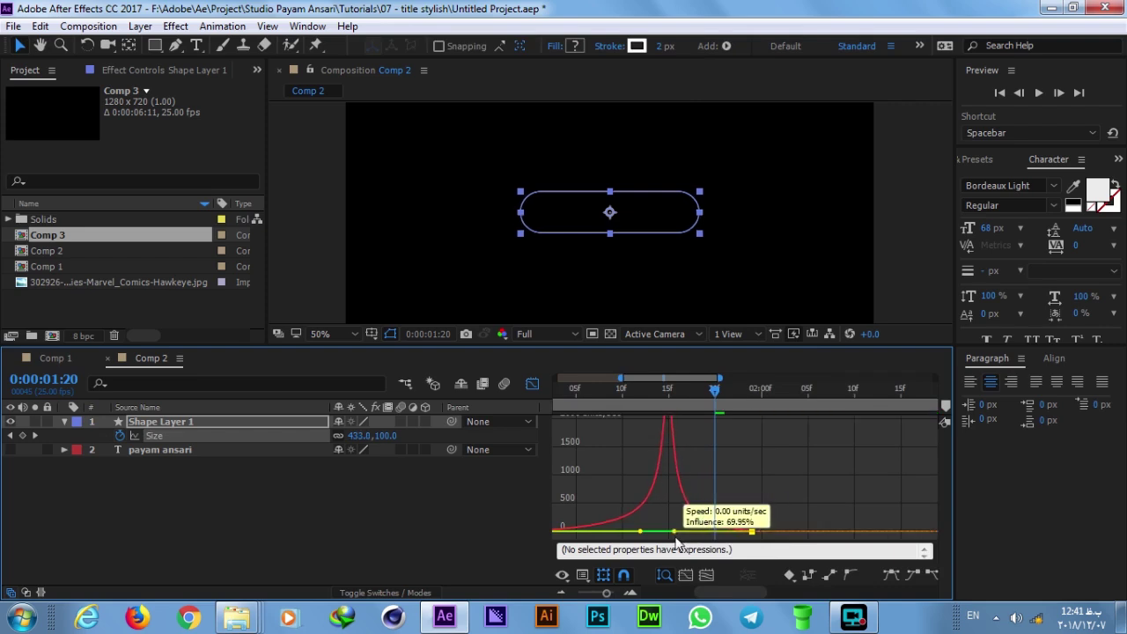
{"action": "scroll", "coordinate": [675, 535], "scroll_direction": "down", "scroll_amount": 5}
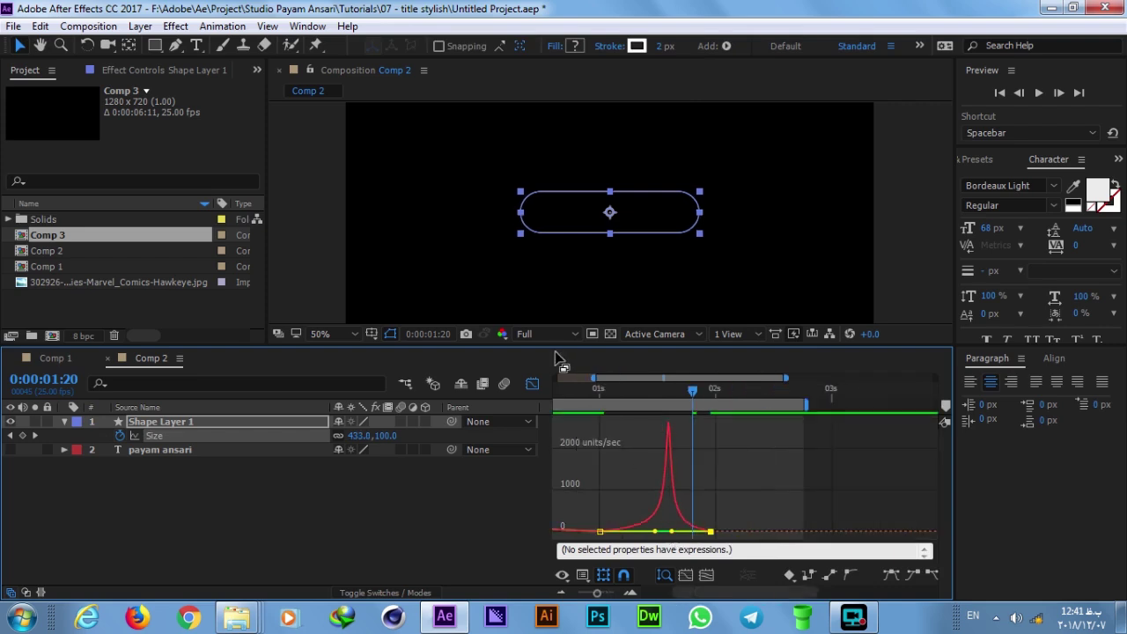
{"action": "left_click", "coordinate": [532, 385]}
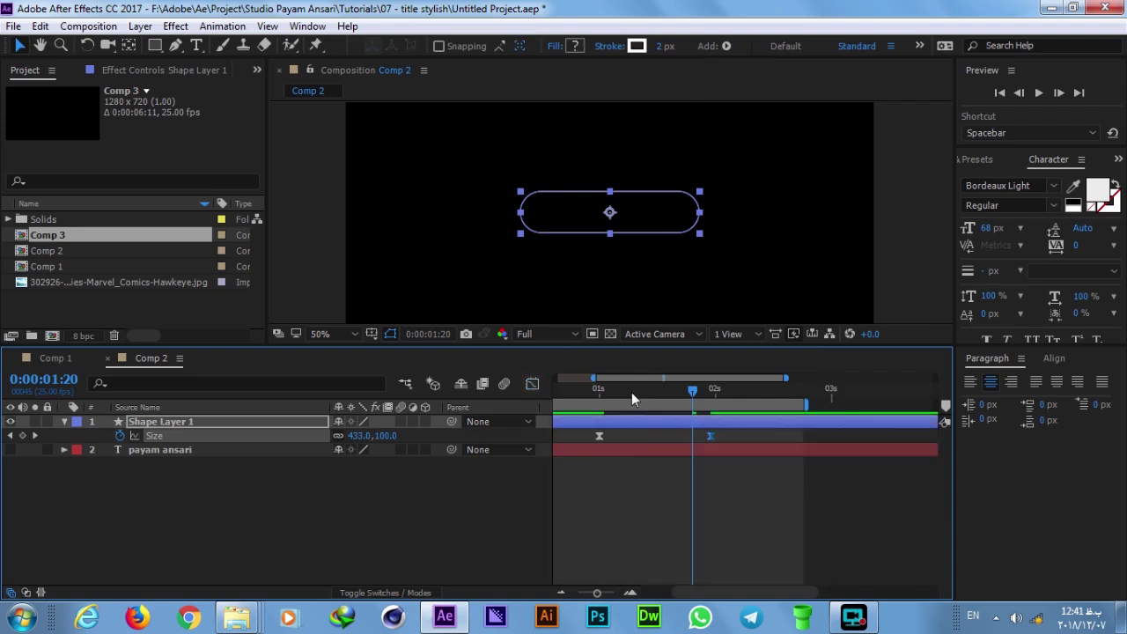
{"action": "left_click", "coordinate": [633, 389]}
- Move the rounded rectangle's final Size keyframe to 0:00:02:06 so the pill finishes growing later
{"action": "scroll", "coordinate": [649, 444], "scroll_direction": "down", "scroll_amount": 3}
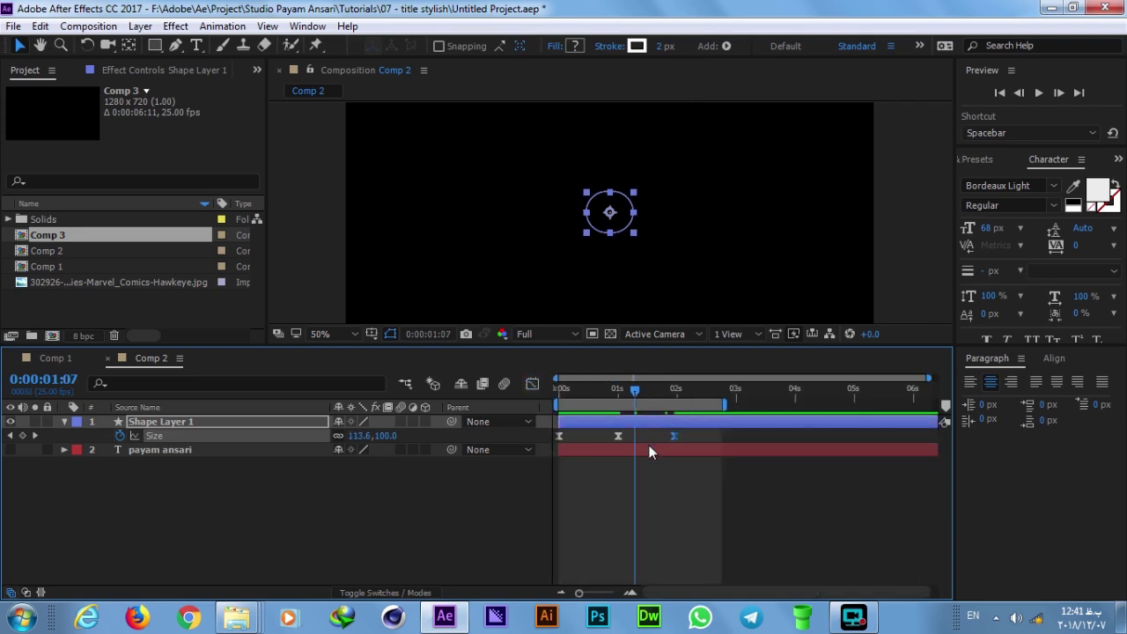
{"action": "key", "text": "space"}
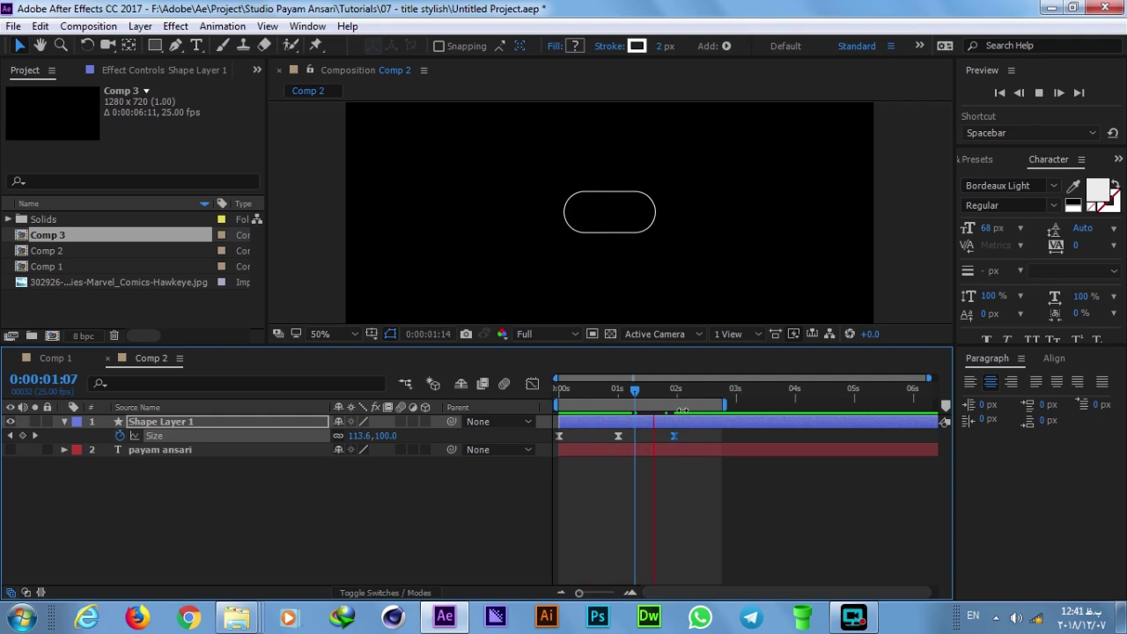
{"action": "left_click_drag", "start_coordinate": [674, 435], "coordinate": [690, 437]}
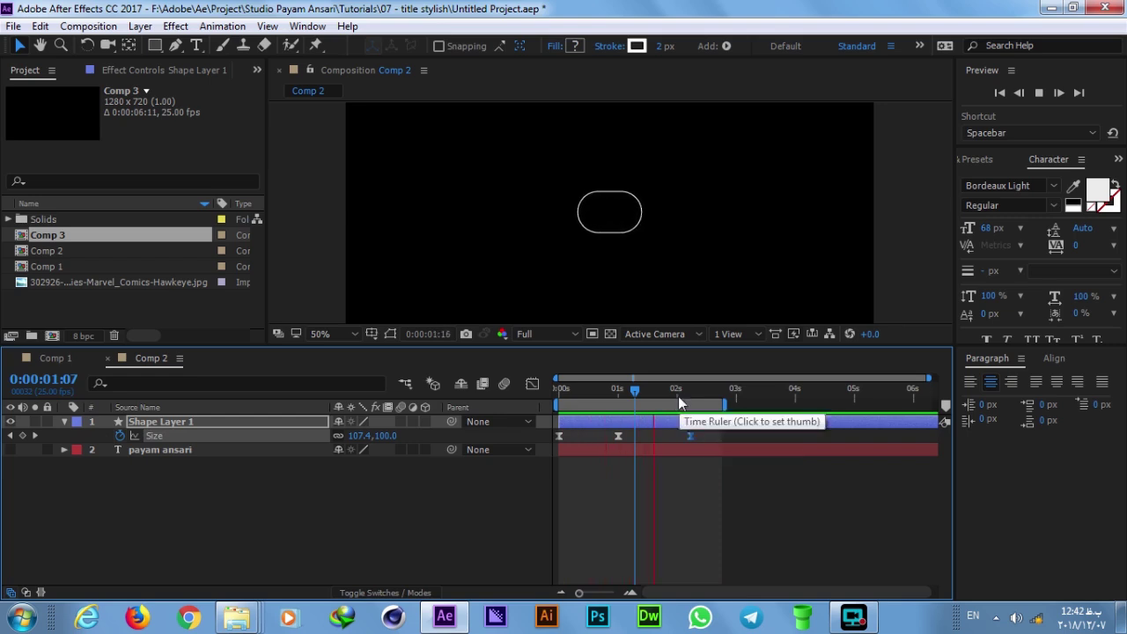
{"action": "left_click_drag", "start_coordinate": [675, 385], "coordinate": [515, 378]}
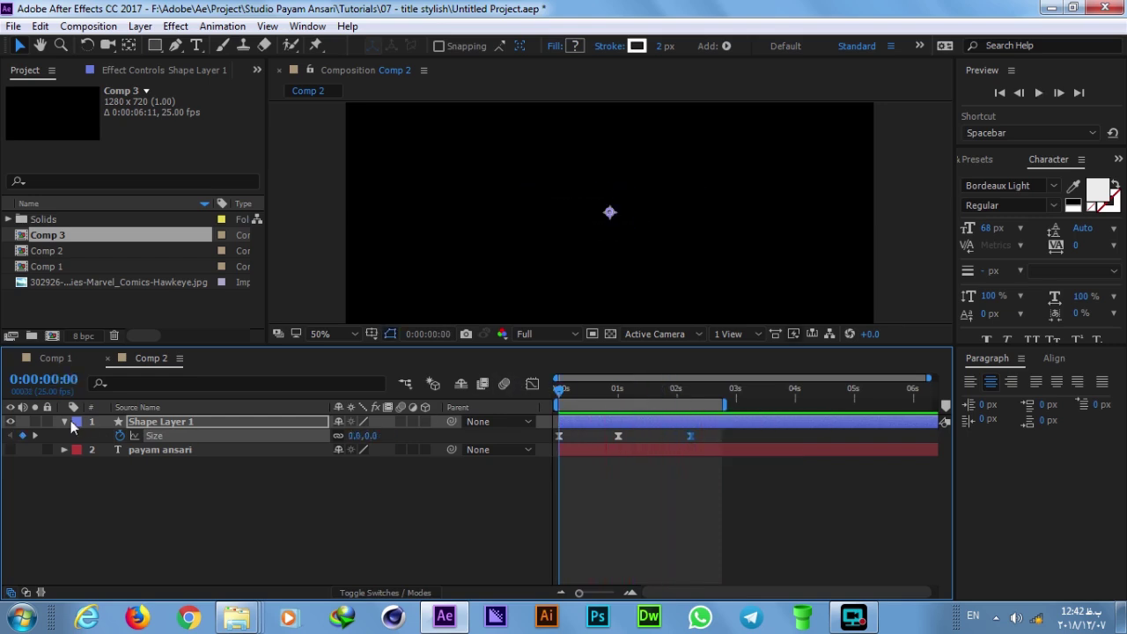
- Move the payam ansari text layer above Shape Layer 1 and make it visible
{"action": "left_click_drag", "start_coordinate": [115, 449], "coordinate": [159, 412]}
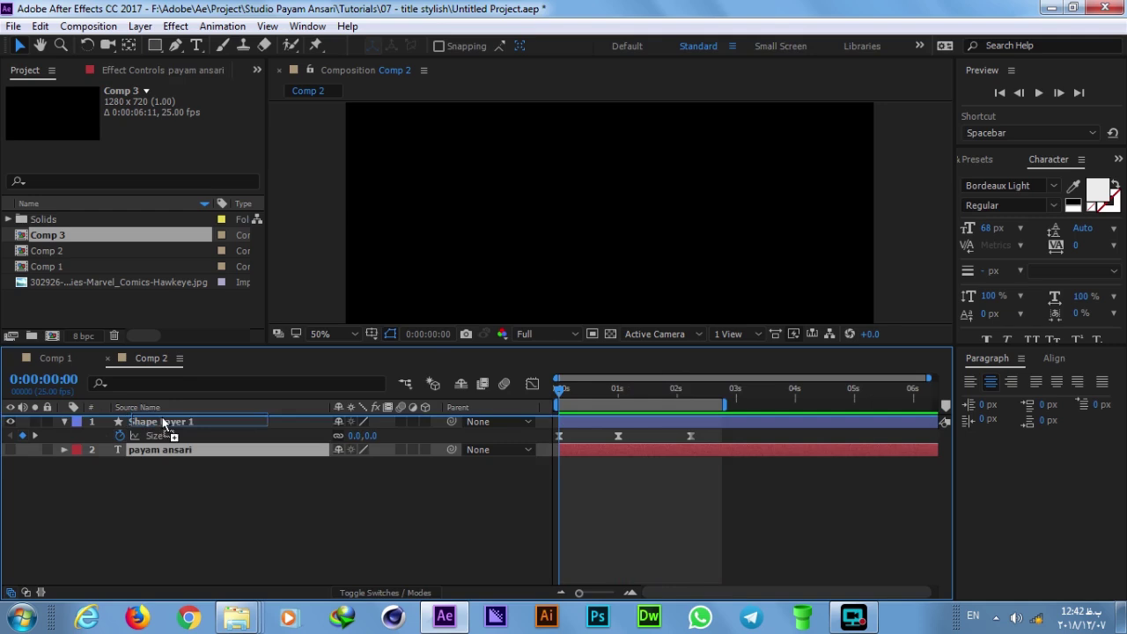
{"action": "left_click", "coordinate": [10, 425]}
{"action": "mouse_move", "coordinate": [592, 398]}
{"action": "left_mouse_down"}
{"action": "mouse_move", "coordinate": [617, 399]}
{"action": "mouse_move", "coordinate": [531, 414]}
{"action": "left_mouse_up"}
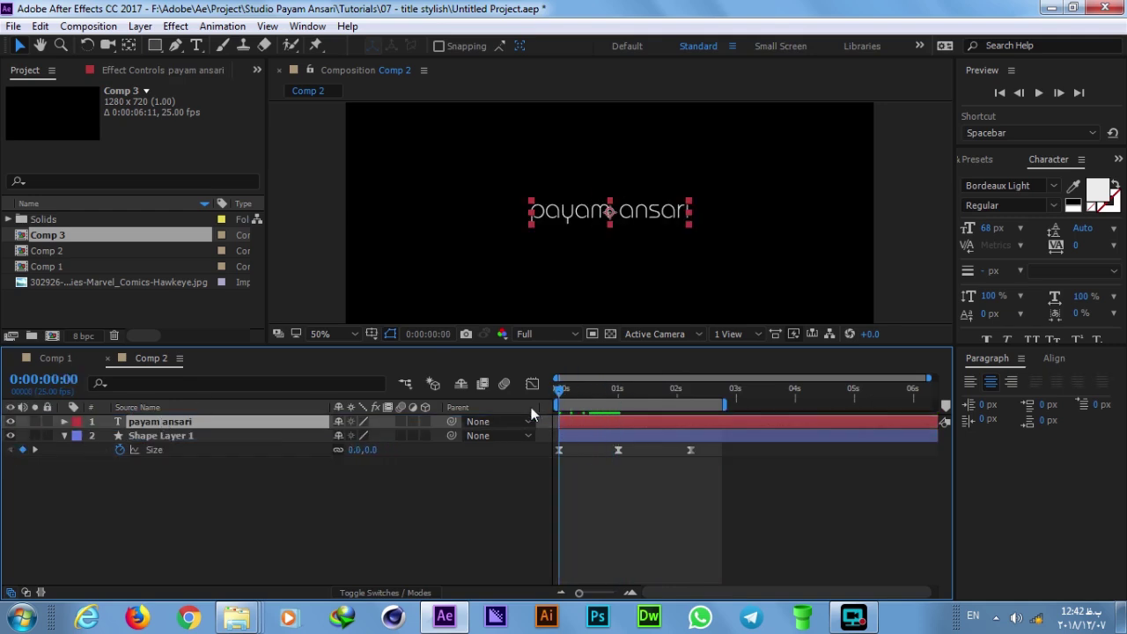
- Scrub through Comp 1's Marvel title animation to review it
{"action": "left_click", "coordinate": [51, 358]}
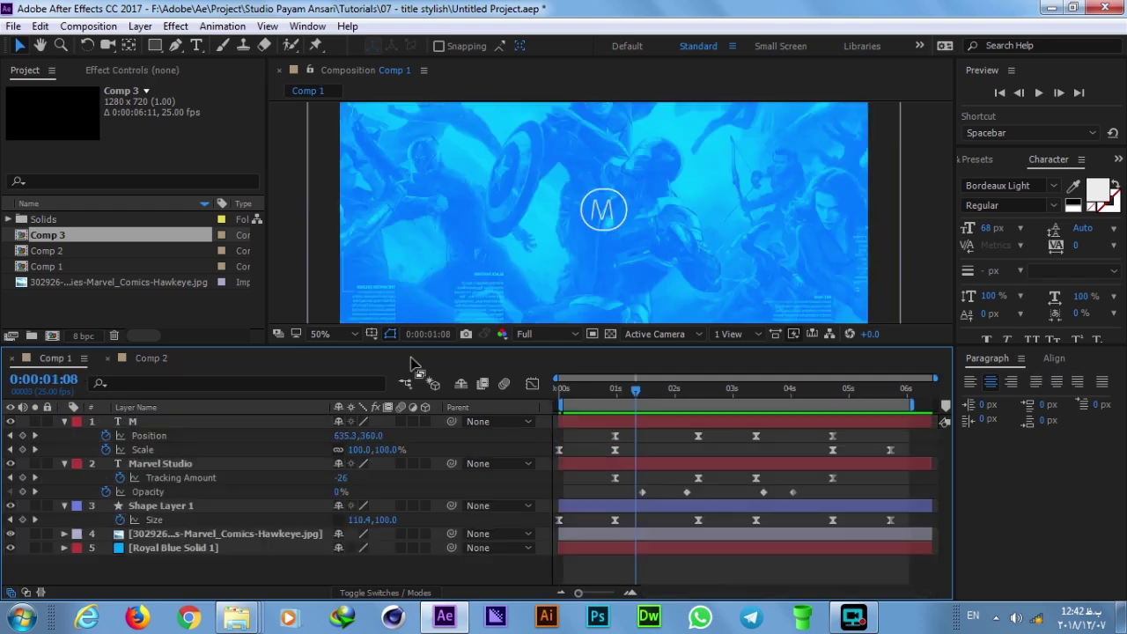
{"action": "left_click_drag", "start_coordinate": [577, 401], "coordinate": [708, 404]}
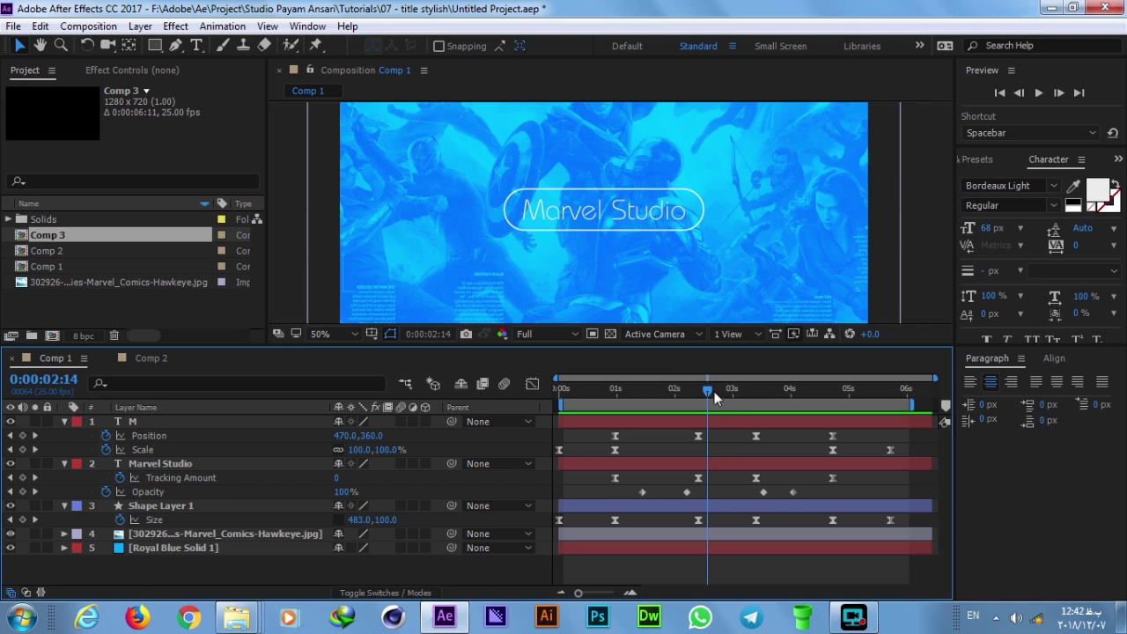
{"action": "left_click_drag", "start_coordinate": [708, 391], "coordinate": [599, 392]}
- Back in Comp 2, reveal payam ansari's Opacity and duplicate the text layer
{"action": "left_click", "coordinate": [156, 358]}
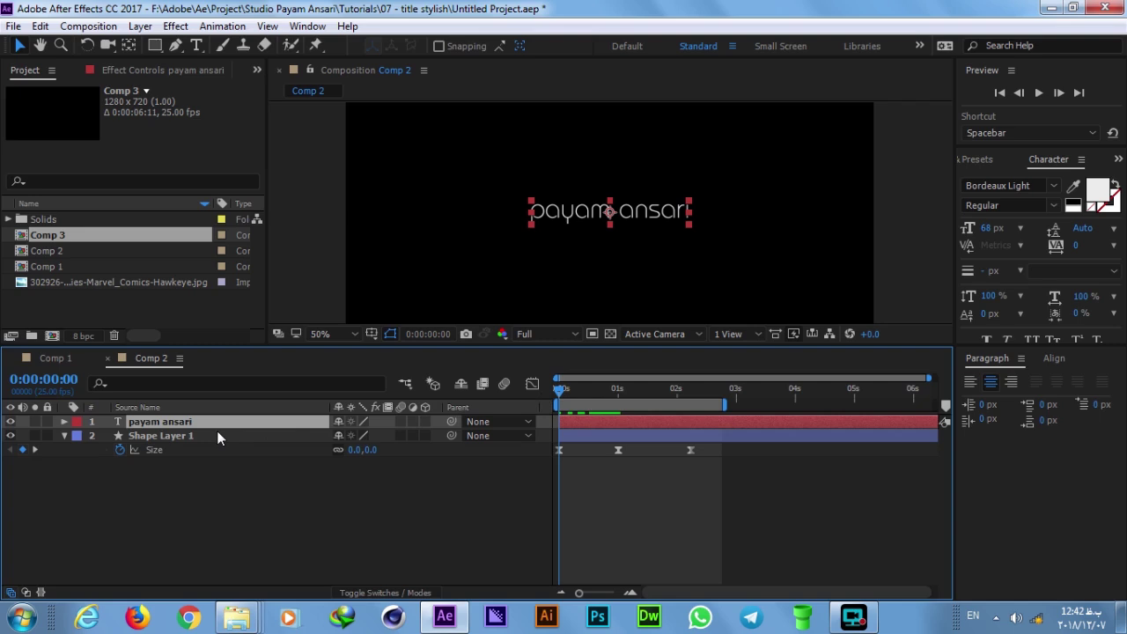
{"action": "key", "text": "t"}
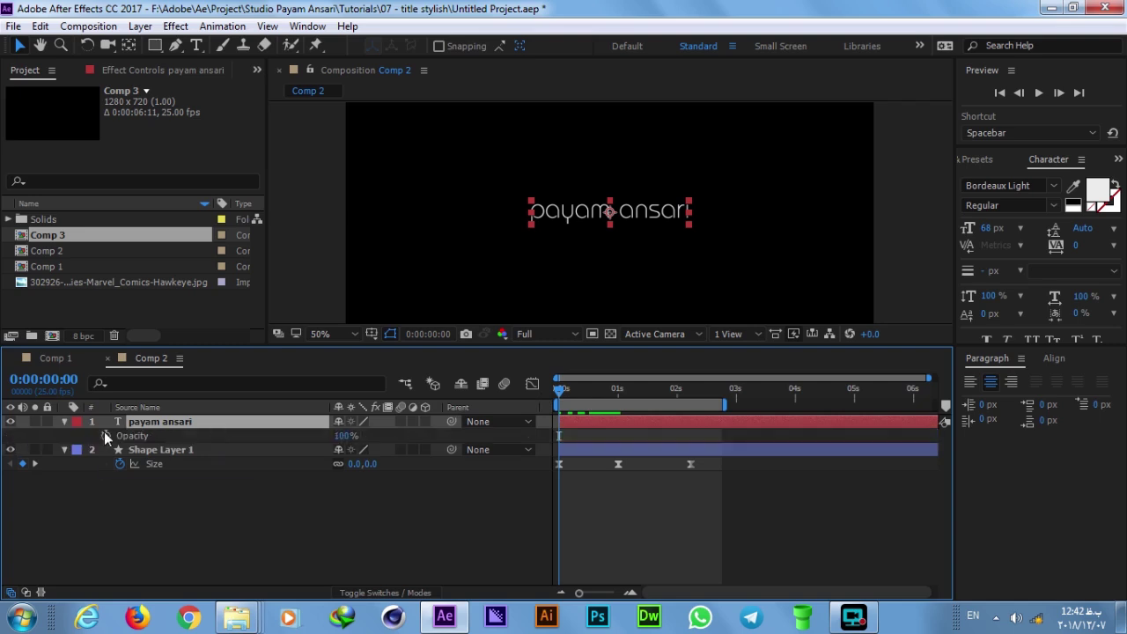
{"action": "key", "text": "ctrl+d"}
- Change the duplicate's text to 'p', then hide and collapse the original payam ansari layer
{"action": "double_click", "coordinate": [115, 420]}
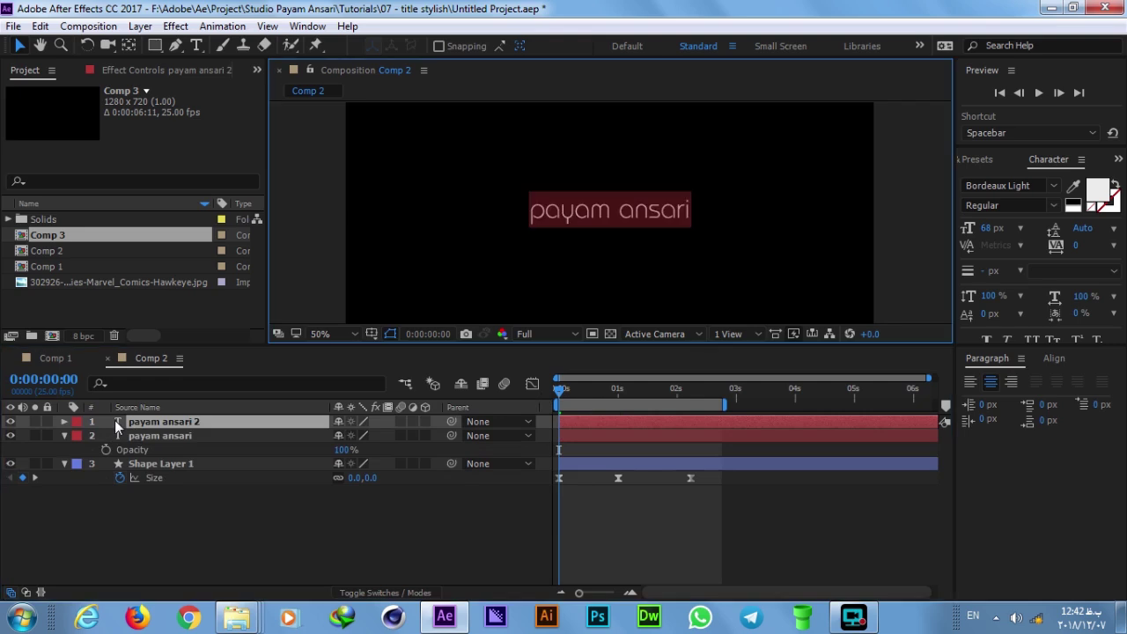
{"action": "type", "text": "p"}
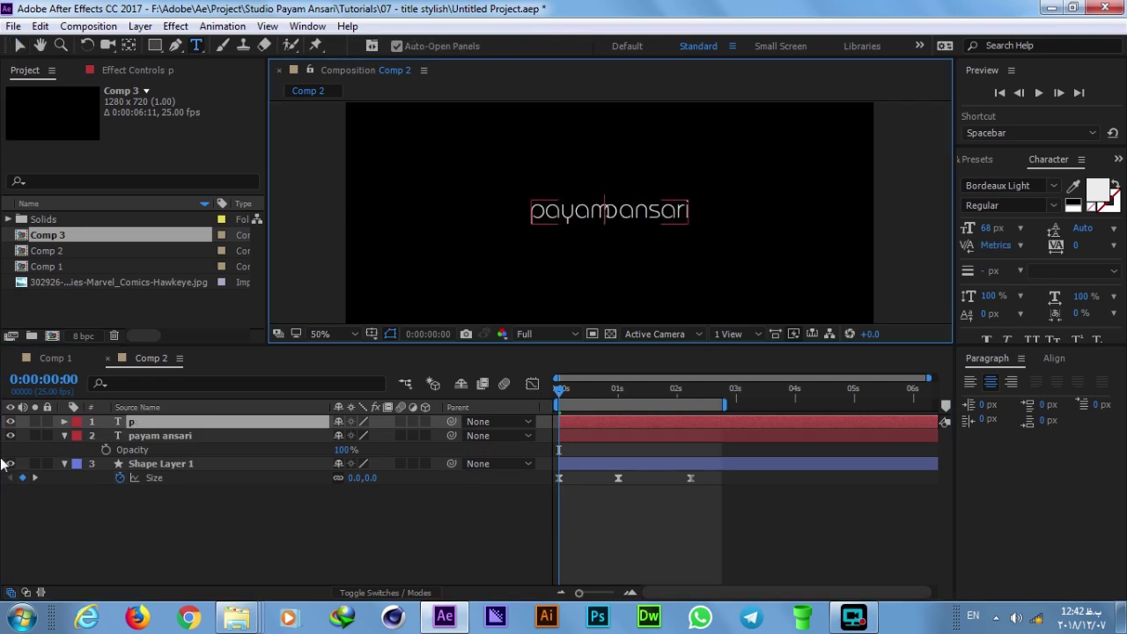
{"action": "left_click", "coordinate": [11, 435]}
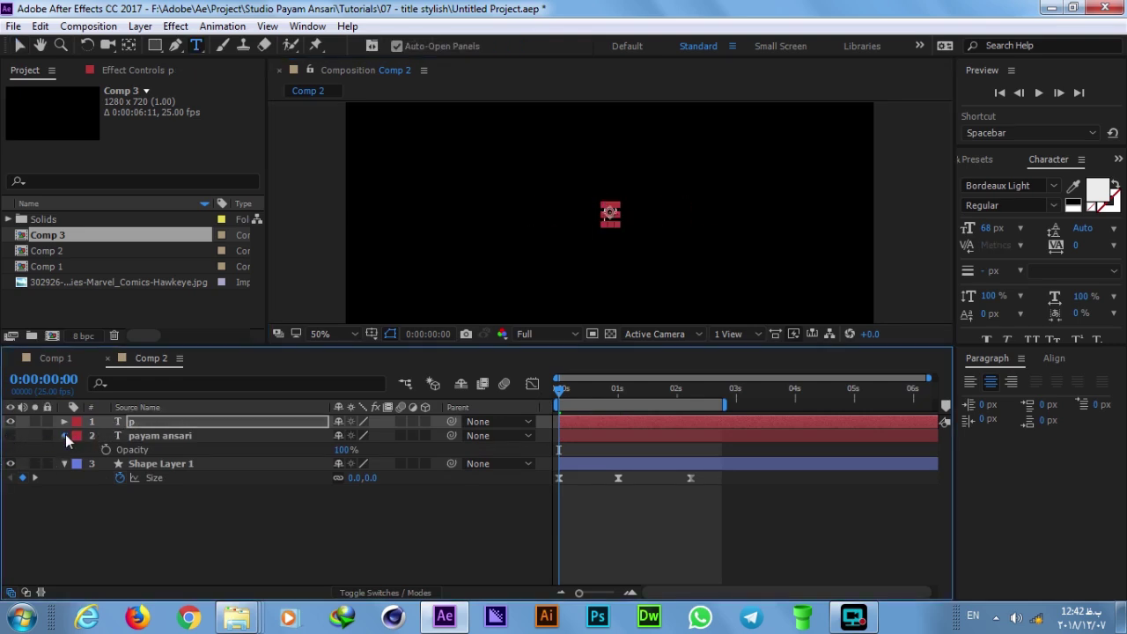
{"action": "left_click", "coordinate": [64, 435]}
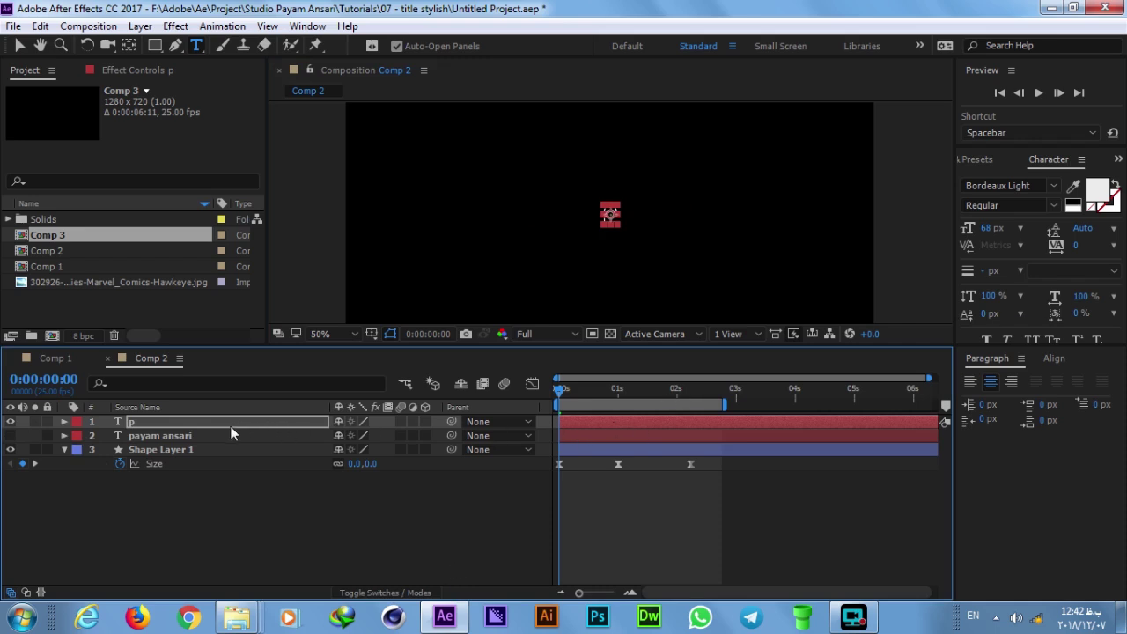
- Keyframe the p layer's Scale and set it to 0% at the start of the timeline
{"action": "key", "text": "s"}
{"action": "left_click", "coordinate": [104, 435]}
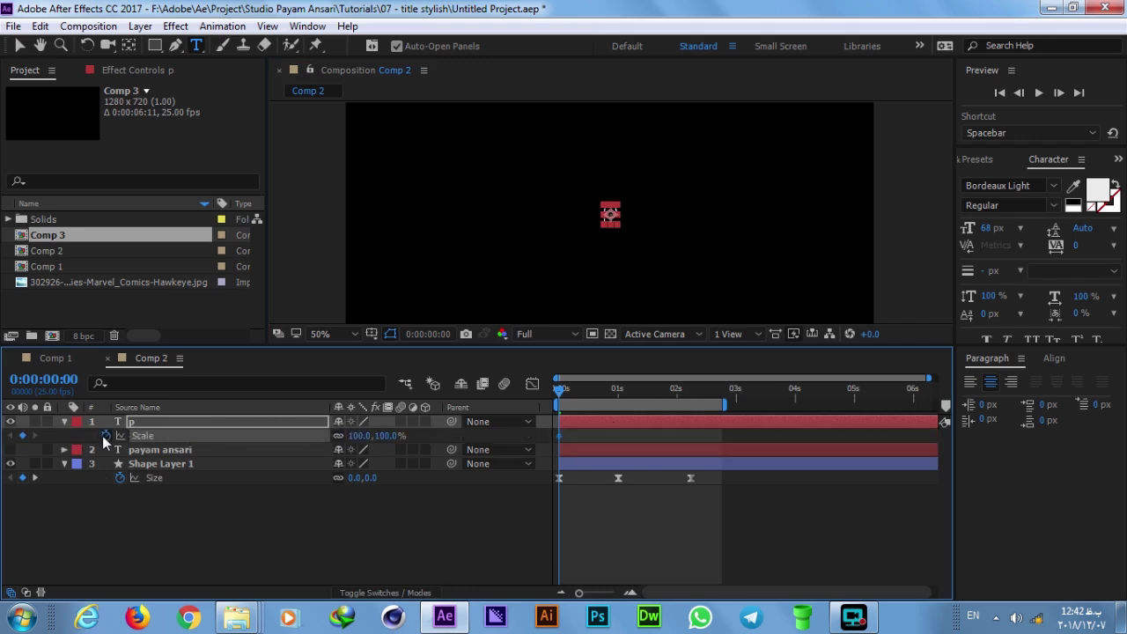
{"action": "key", "text": "y"}
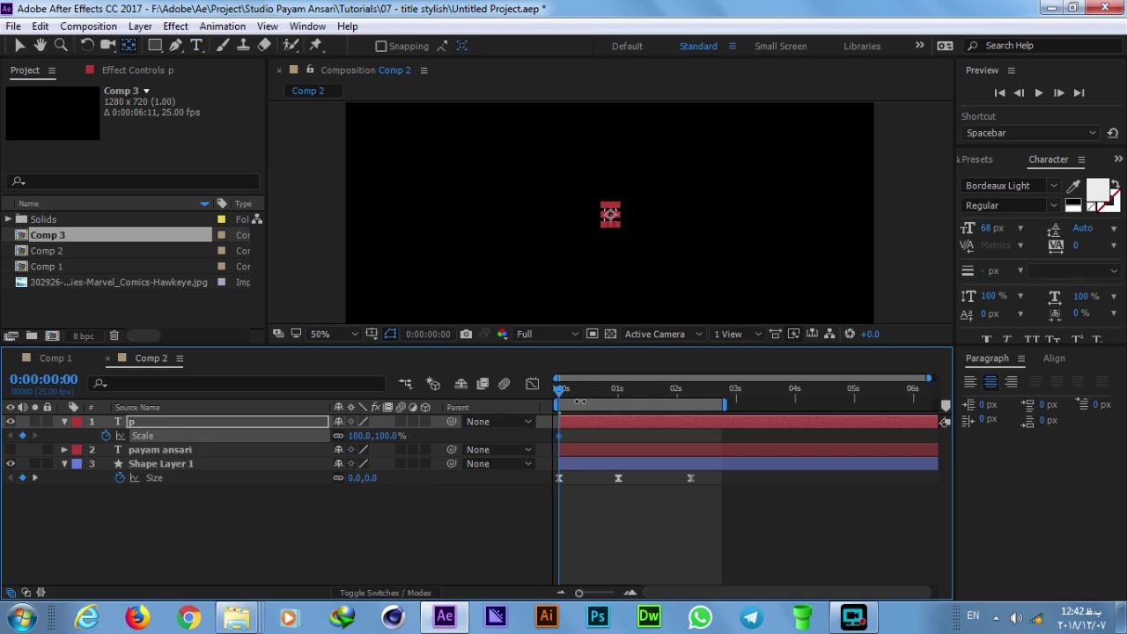
{"action": "left_click_drag", "start_coordinate": [557, 392], "coordinate": [614, 403]}
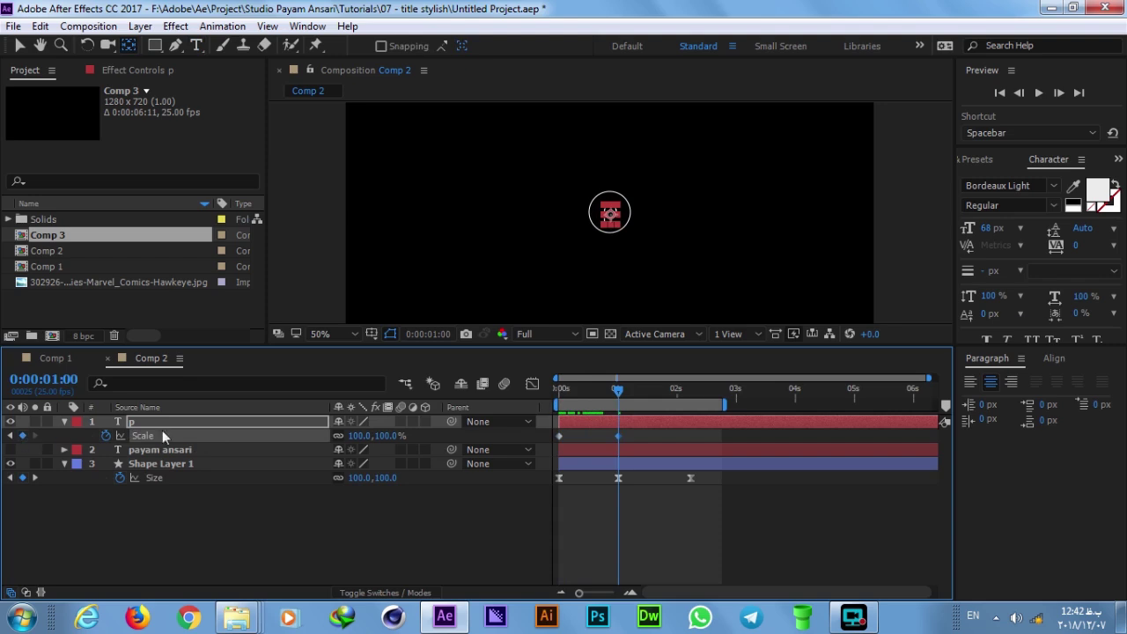
{"action": "left_click_drag", "start_coordinate": [623, 396], "coordinate": [513, 404]}
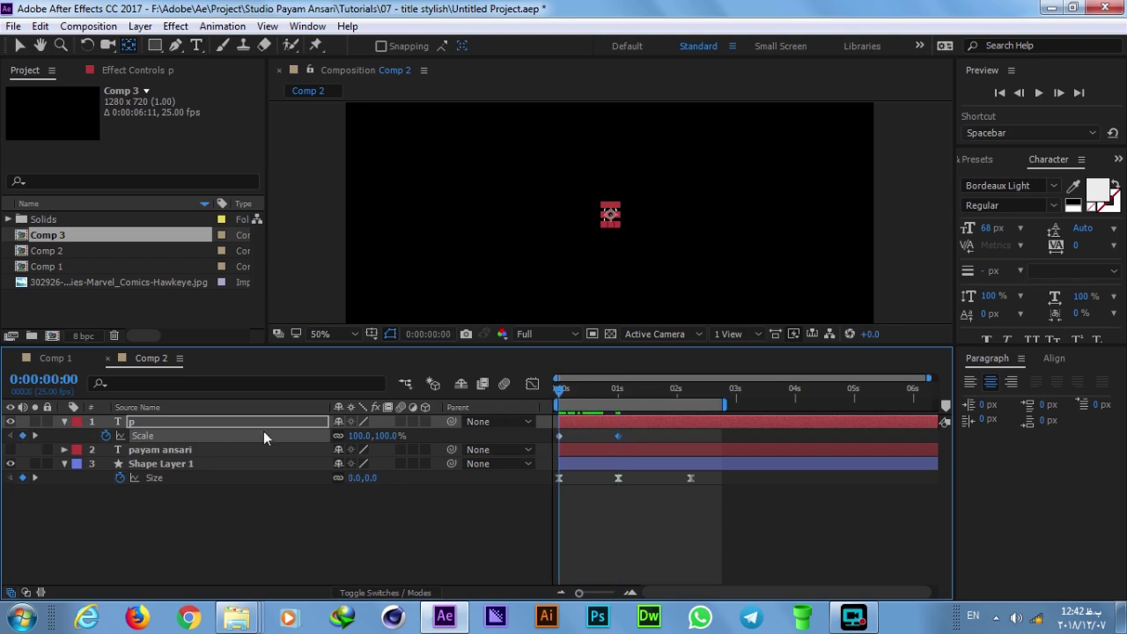
{"action": "left_click", "coordinate": [360, 435]}
{"action": "type", "text": "00.0"}
{"action": "key", "text": "Return"}
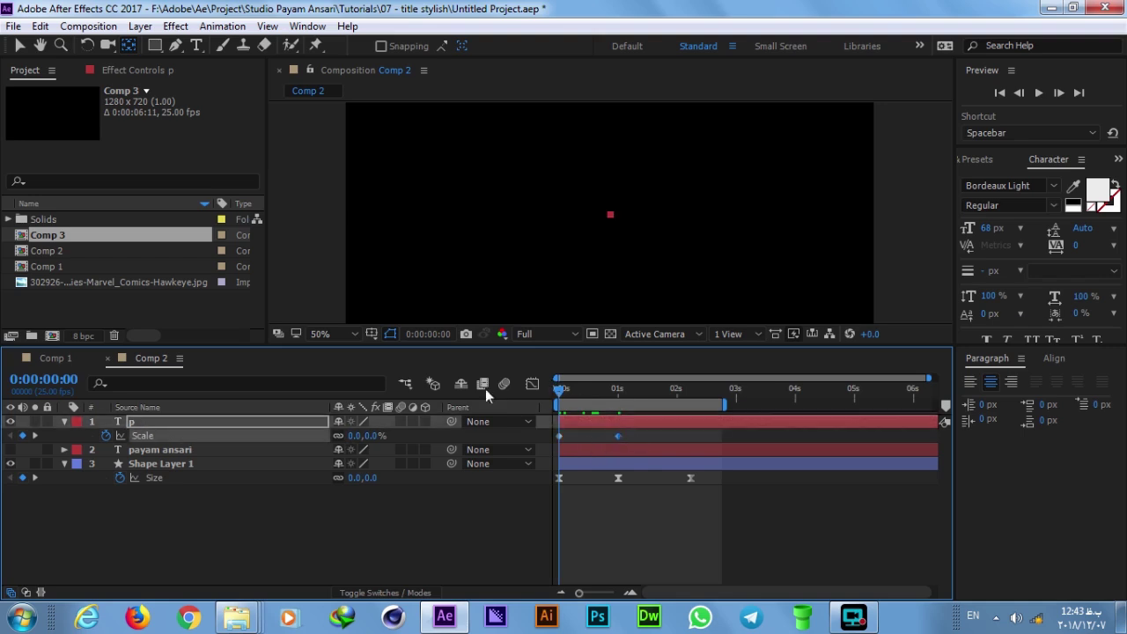
- Apply Easy Ease to both p Scale keyframes, 0% at 0 s and 100% at 1 s
{"action": "left_click", "coordinate": [532, 383]}
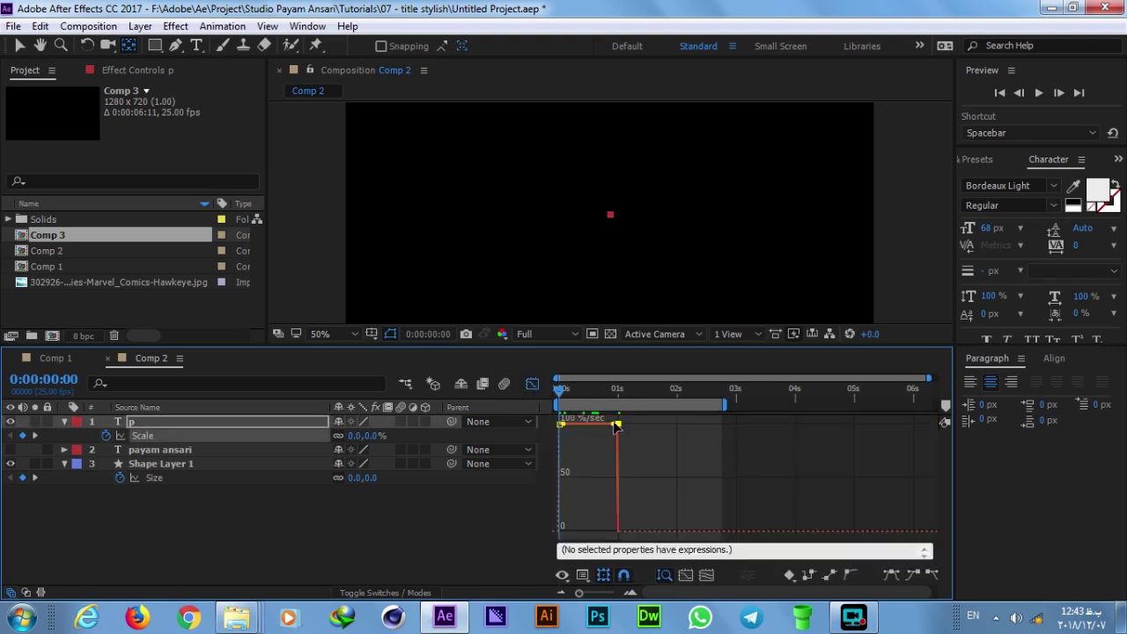
{"action": "right_click", "coordinate": [633, 443]}
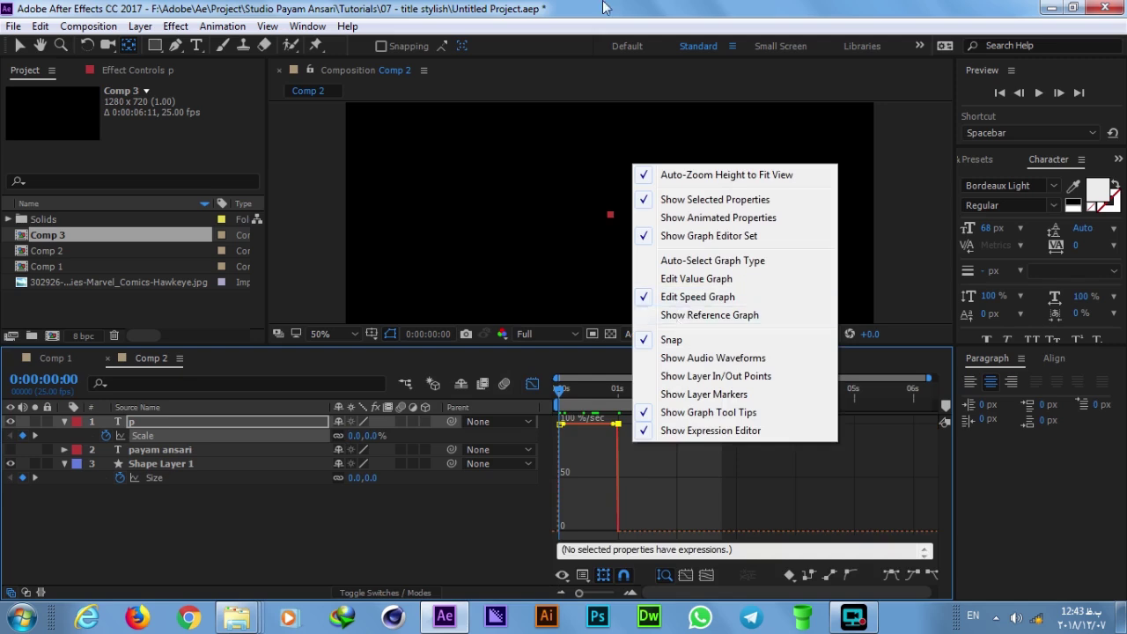
{"action": "key", "text": "Escape"}
{"action": "left_click", "coordinate": [531, 384]}
{"action": "mouse_move", "coordinate": [607, 391]}
{"action": "left_mouse_down"}
{"action": "mouse_move", "coordinate": [623, 404]}
{"action": "mouse_move", "coordinate": [520, 457]}
{"action": "left_mouse_up"}
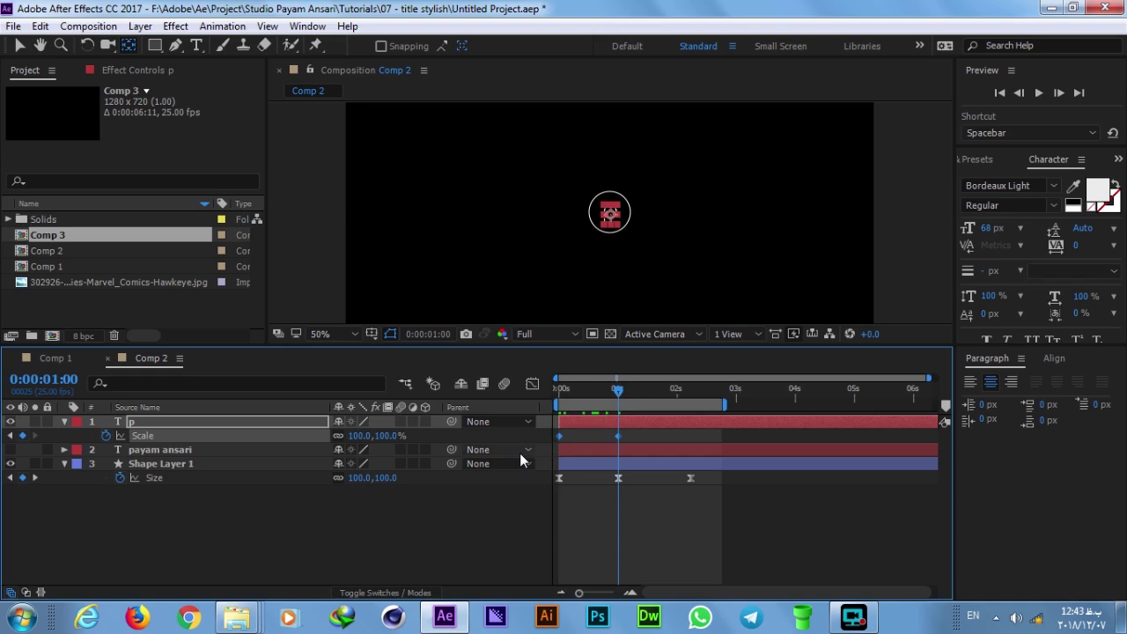
{"action": "left_click", "coordinate": [19, 45]}
{"action": "key", "text": "F9"}
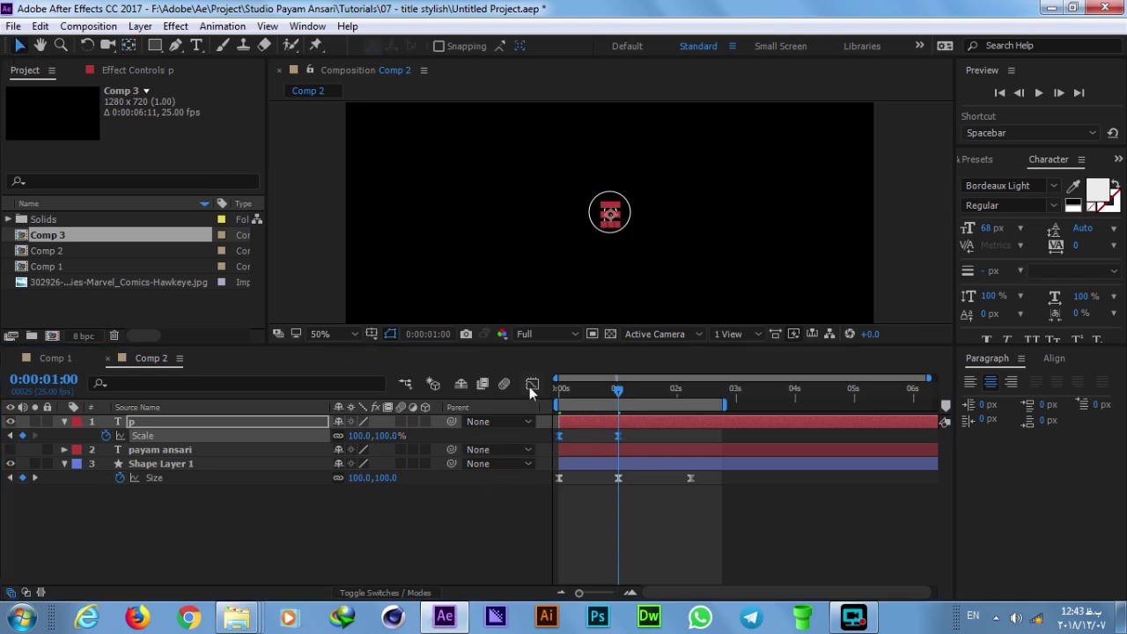
- Stretch the p's Scale easing influence so it bursts out fast, then preview the grow-in
{"action": "left_click", "coordinate": [531, 384]}
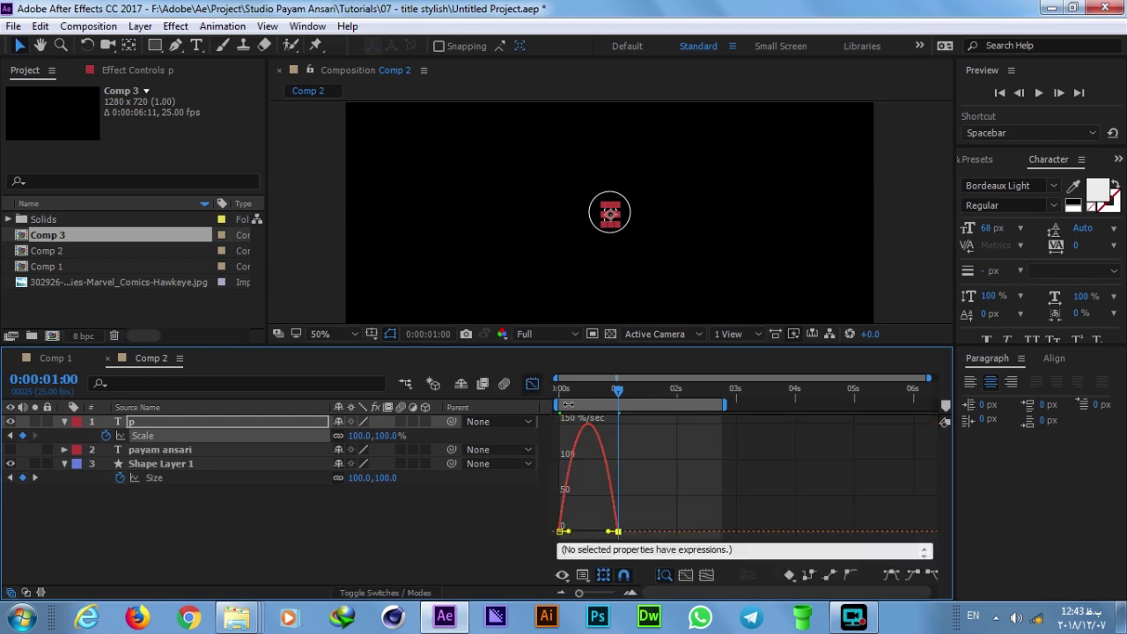
{"action": "left_click_drag", "start_coordinate": [606, 535], "coordinate": [568, 533]}
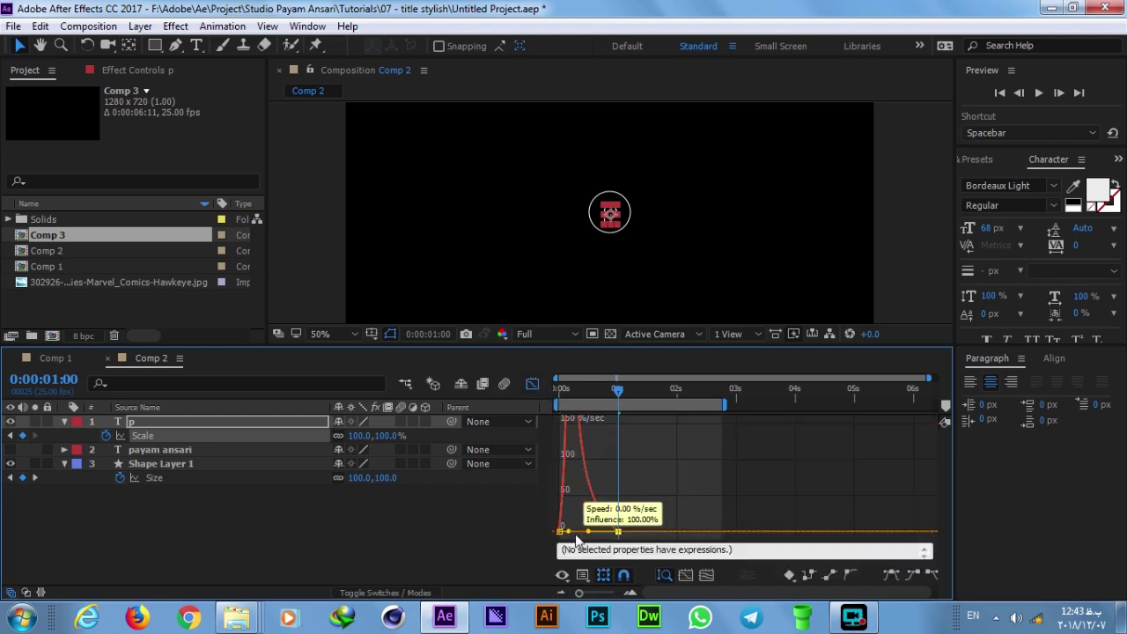
{"action": "left_click", "coordinate": [532, 384]}
{"action": "left_click", "coordinate": [562, 393]}
{"action": "key", "text": "space"}
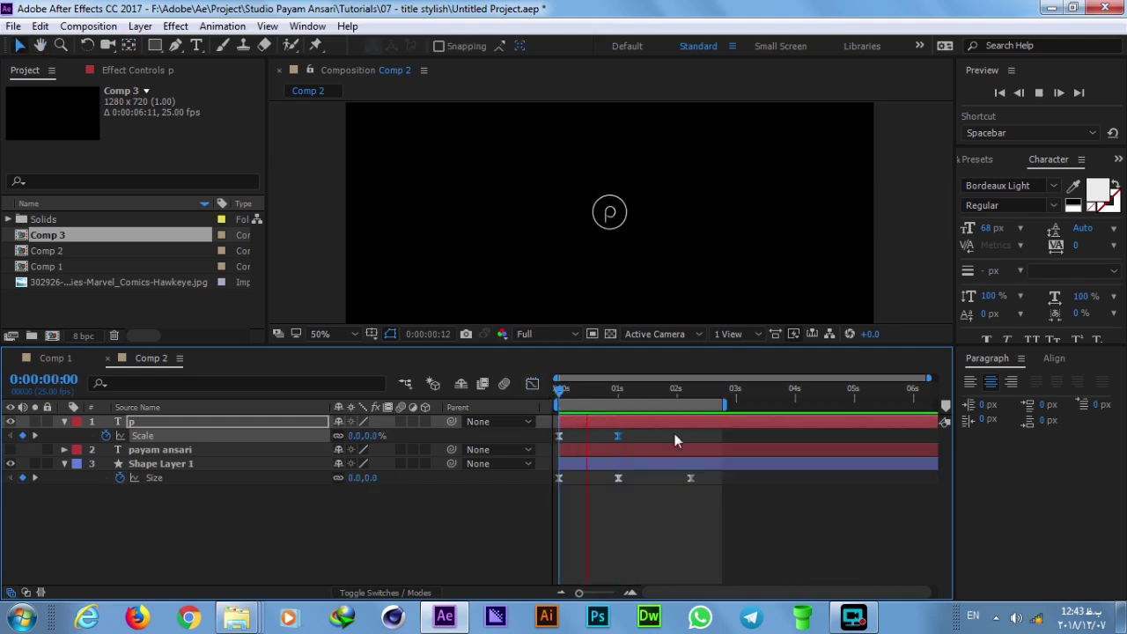
{"action": "left_click_drag", "start_coordinate": [616, 401], "coordinate": [552, 398]}
{"action": "key", "text": "space"}
{"action": "key", "text": "space"}
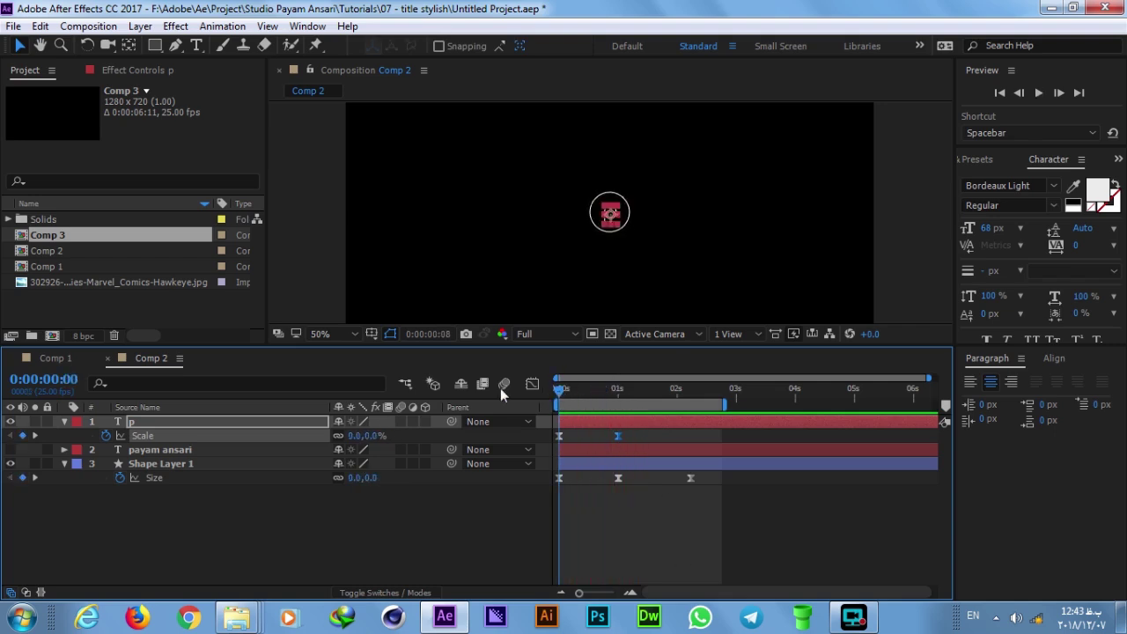
- Select the p layer and its Scale keyframes, then replay the grow-in from the start
{"action": "left_click_drag", "start_coordinate": [618, 390], "coordinate": [608, 390]}
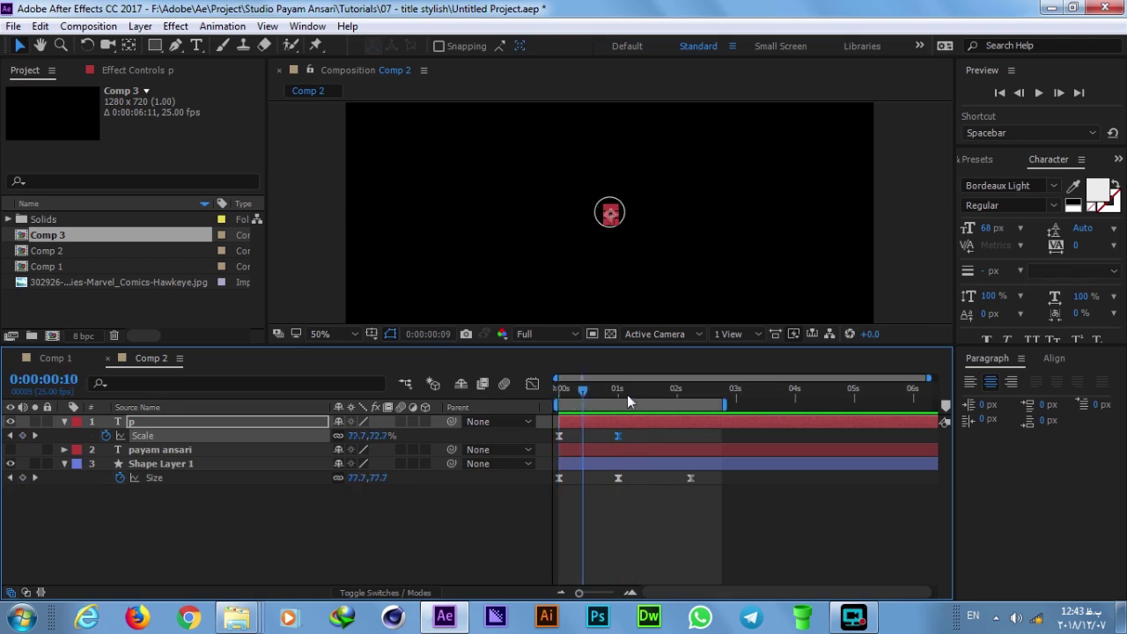
{"action": "left_click", "coordinate": [574, 527]}
{"action": "left_click", "coordinate": [245, 435]}
{"action": "left_click", "coordinate": [244, 425]}
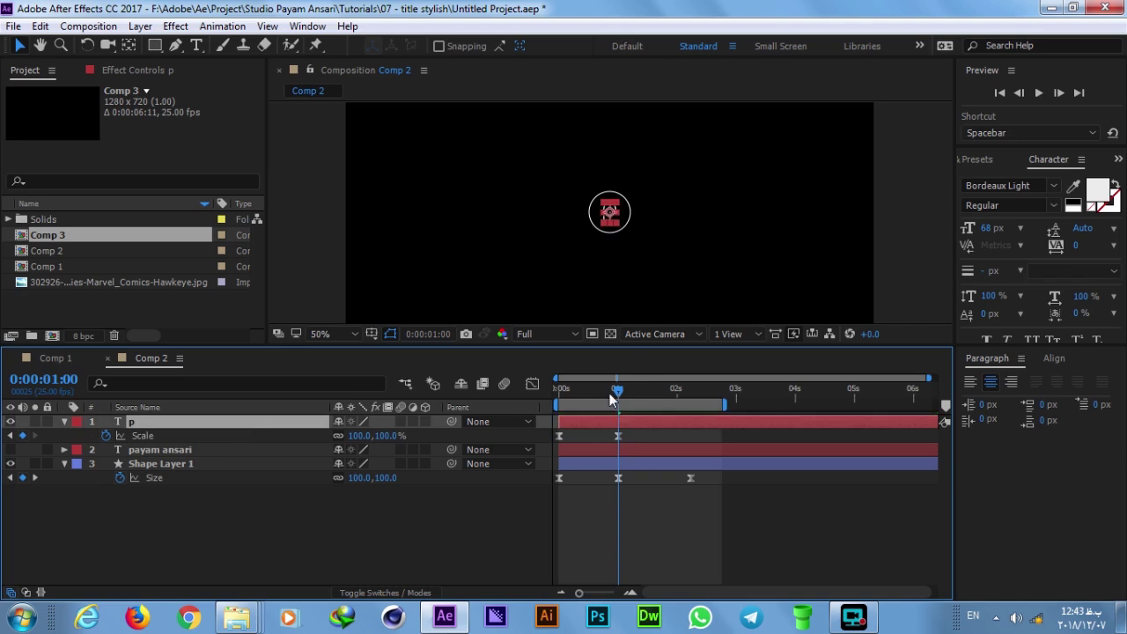
{"action": "left_click_drag", "start_coordinate": [615, 390], "coordinate": [526, 400]}
{"action": "key", "text": "space"}
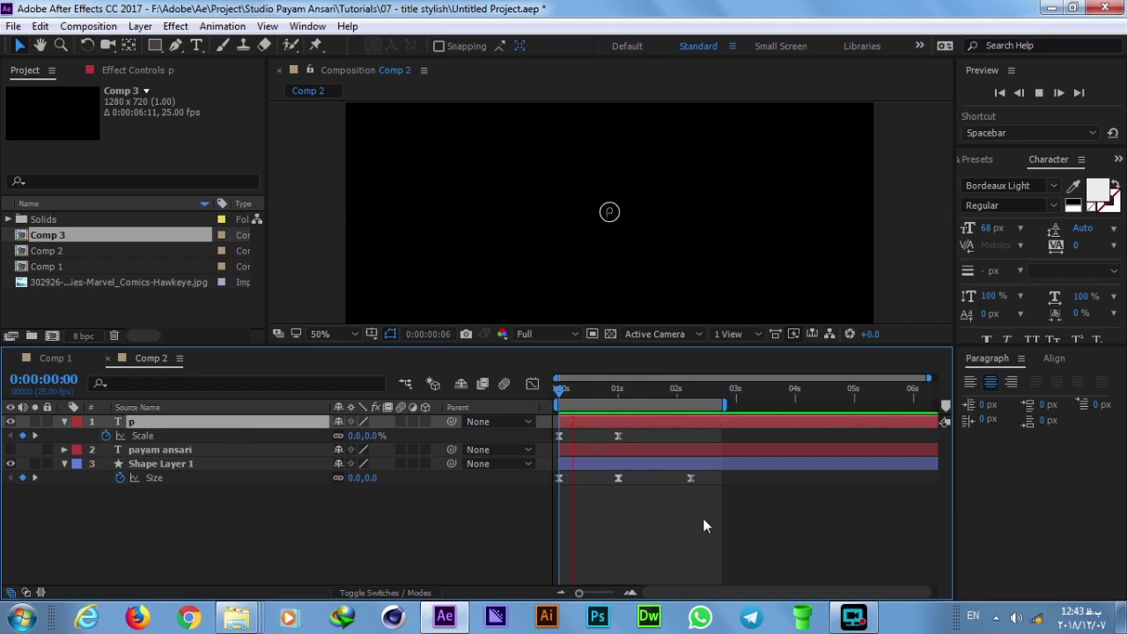
{"action": "key", "text": "space"}
{"action": "mouse_move", "coordinate": [610, 392]}
{"action": "left_mouse_down"}
{"action": "mouse_move", "coordinate": [549, 396]}
{"action": "mouse_move", "coordinate": [616, 401]}
{"action": "left_mouse_up"}
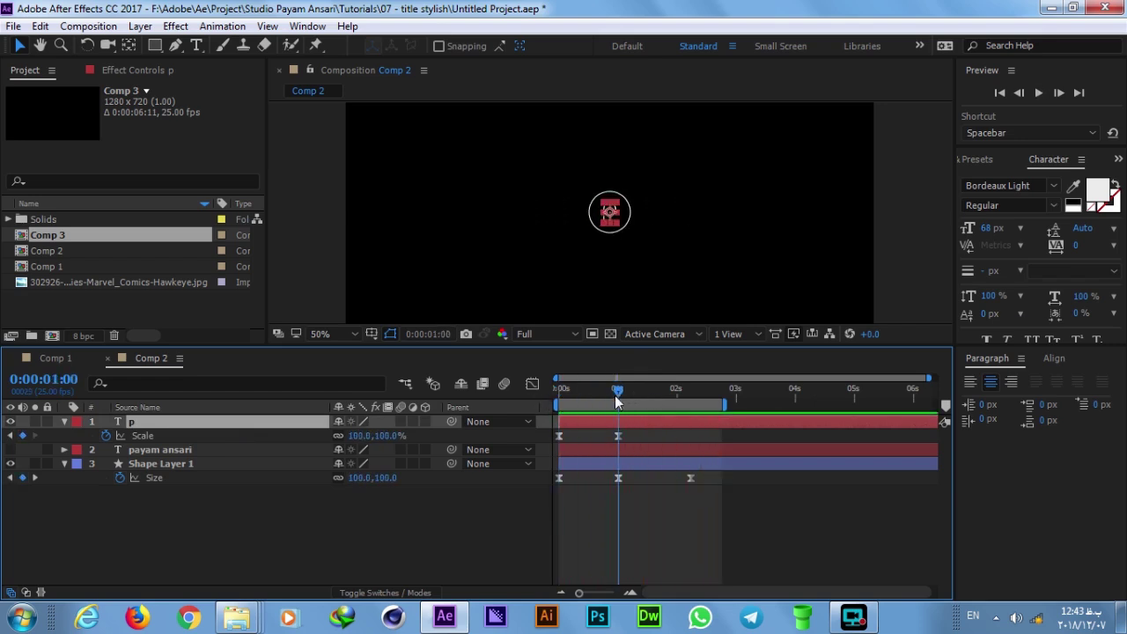
- Make the payam ansari layer visible and add a Tracking animator to its text
{"action": "left_click", "coordinate": [222, 449]}
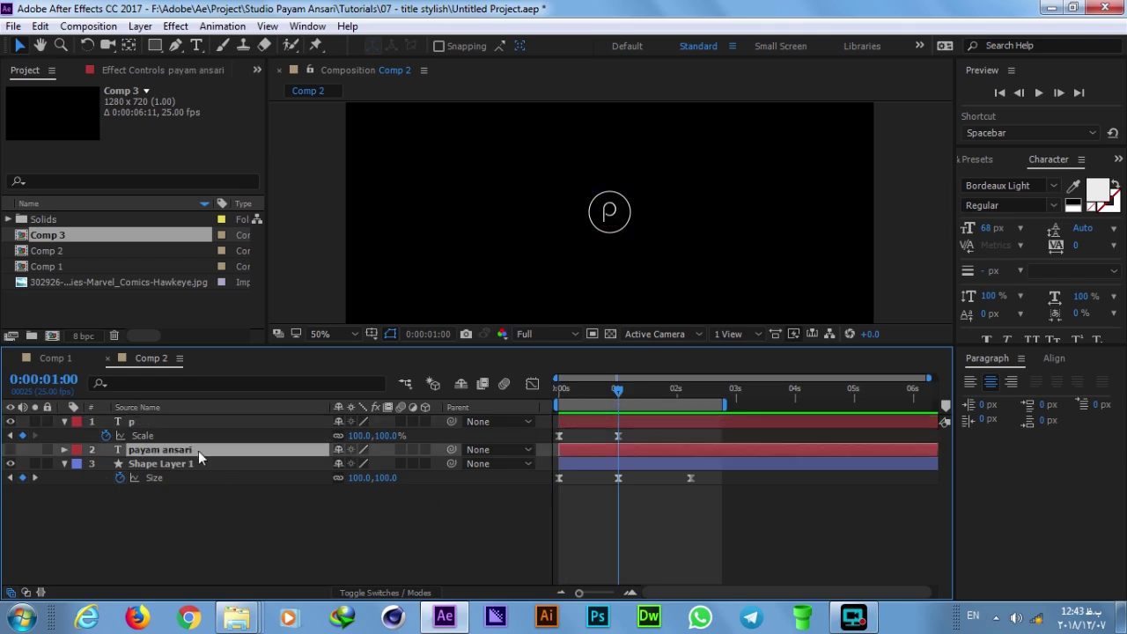
{"action": "left_click", "coordinate": [12, 450]}
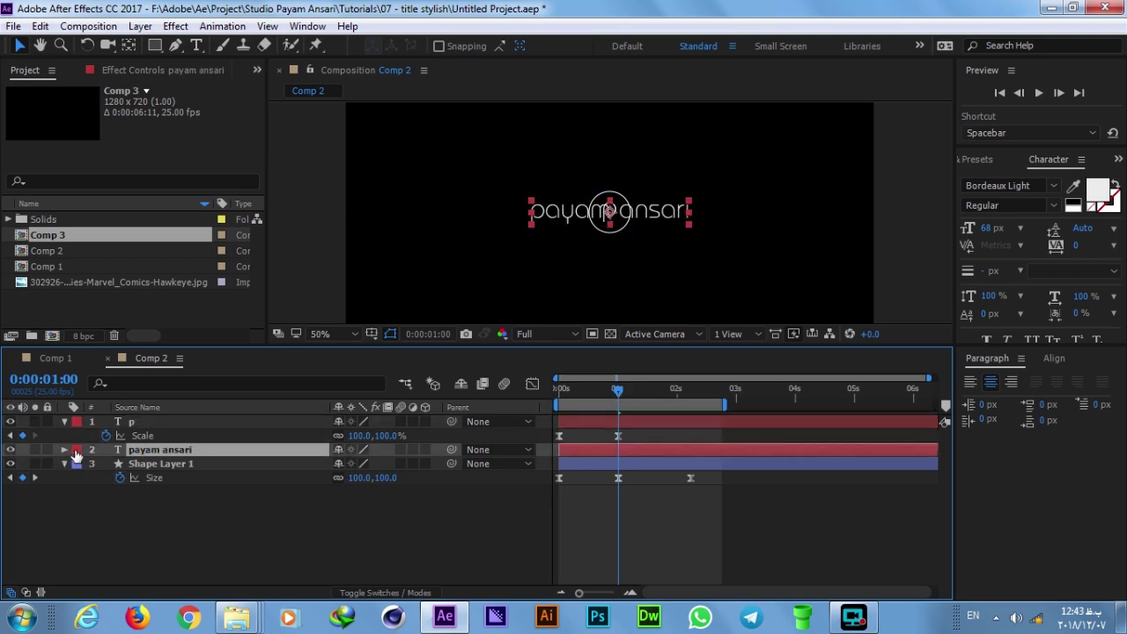
{"action": "left_click", "coordinate": [66, 450]}
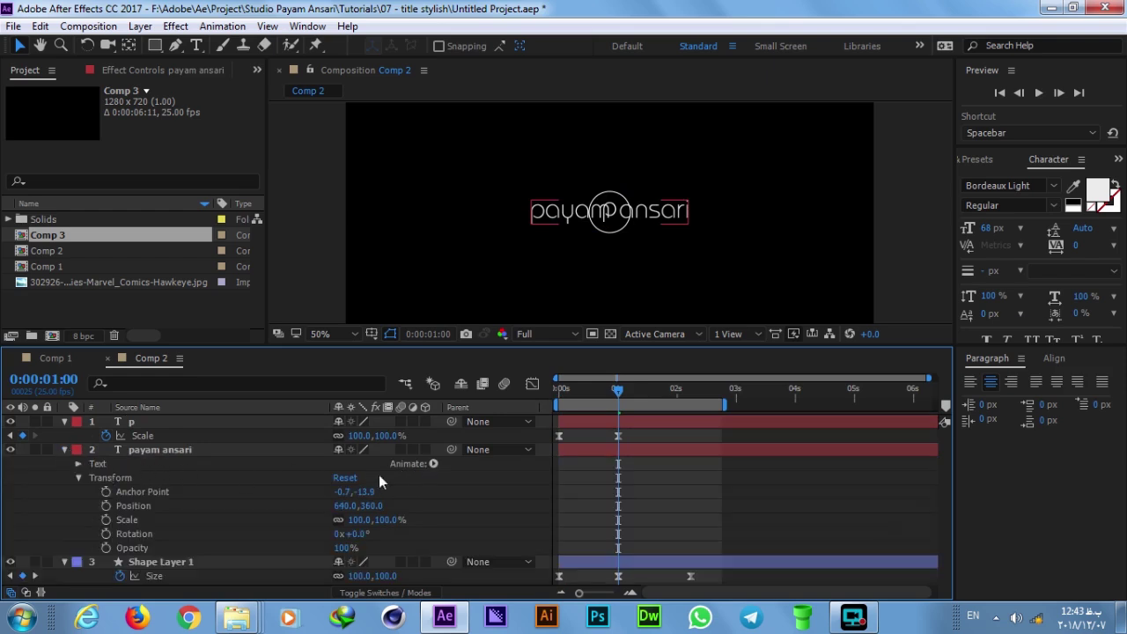
{"action": "left_click", "coordinate": [434, 464]}
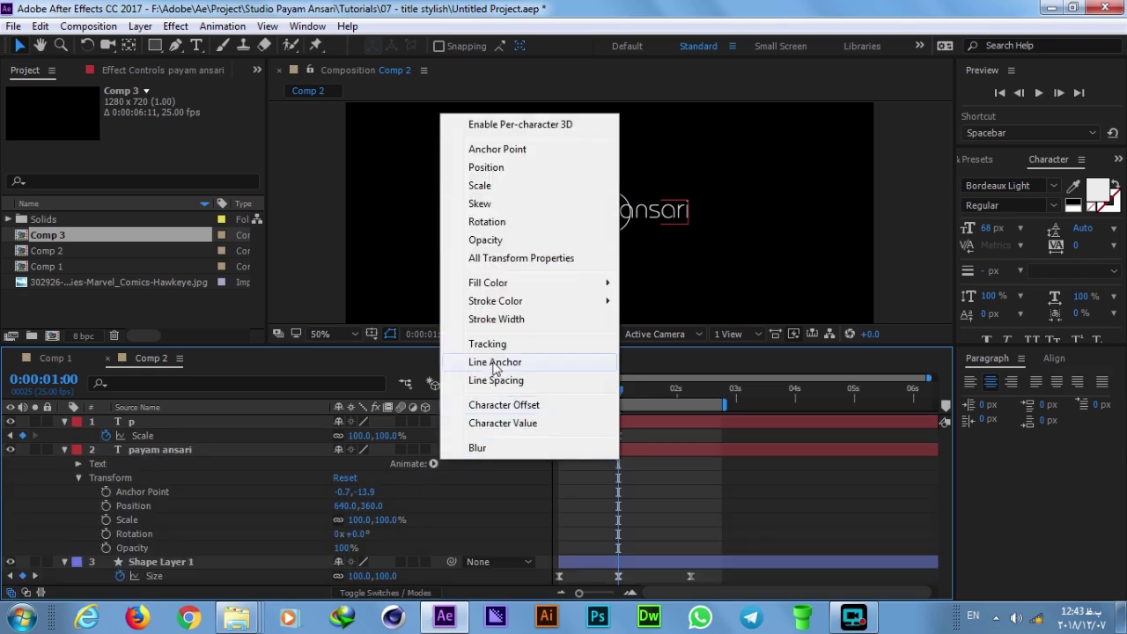
{"action": "left_click", "coordinate": [493, 343]}
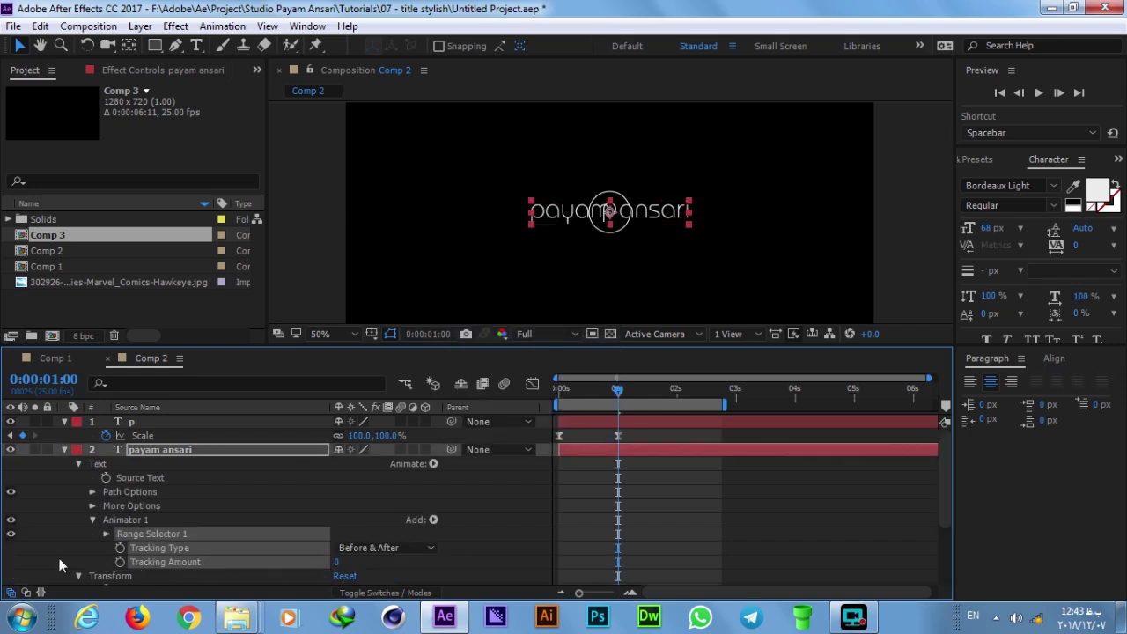
- Key Tracking Amount at 0 at one second and show only the keyframed properties
{"action": "left_click", "coordinate": [121, 562]}
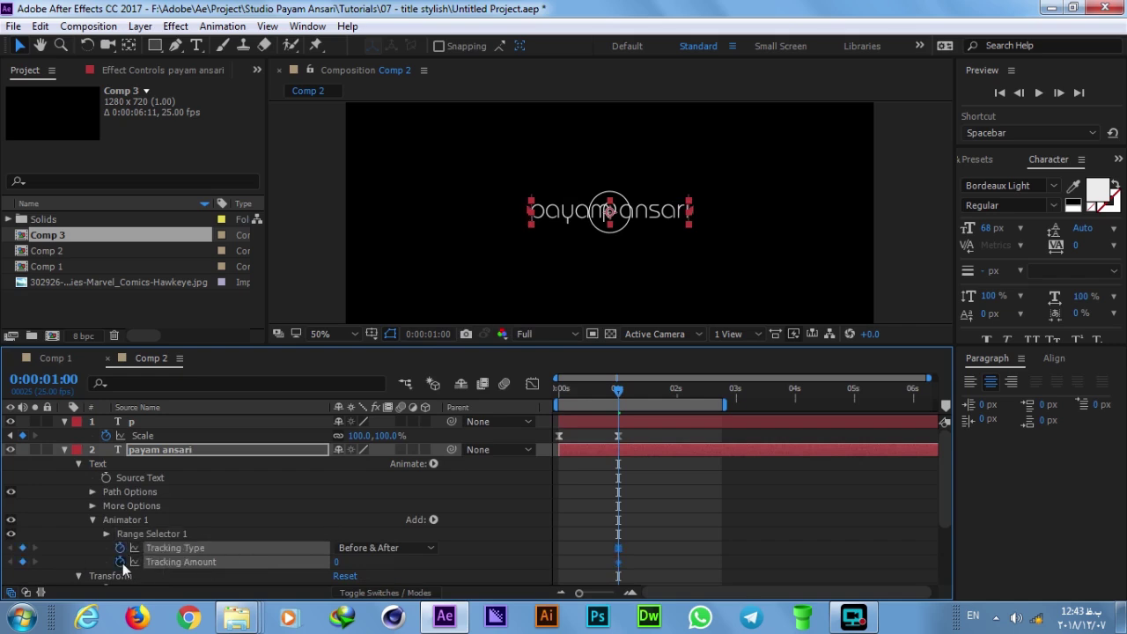
{"action": "left_click", "coordinate": [120, 562]}
{"action": "left_click", "coordinate": [243, 480]}
{"action": "left_click", "coordinate": [120, 562]}
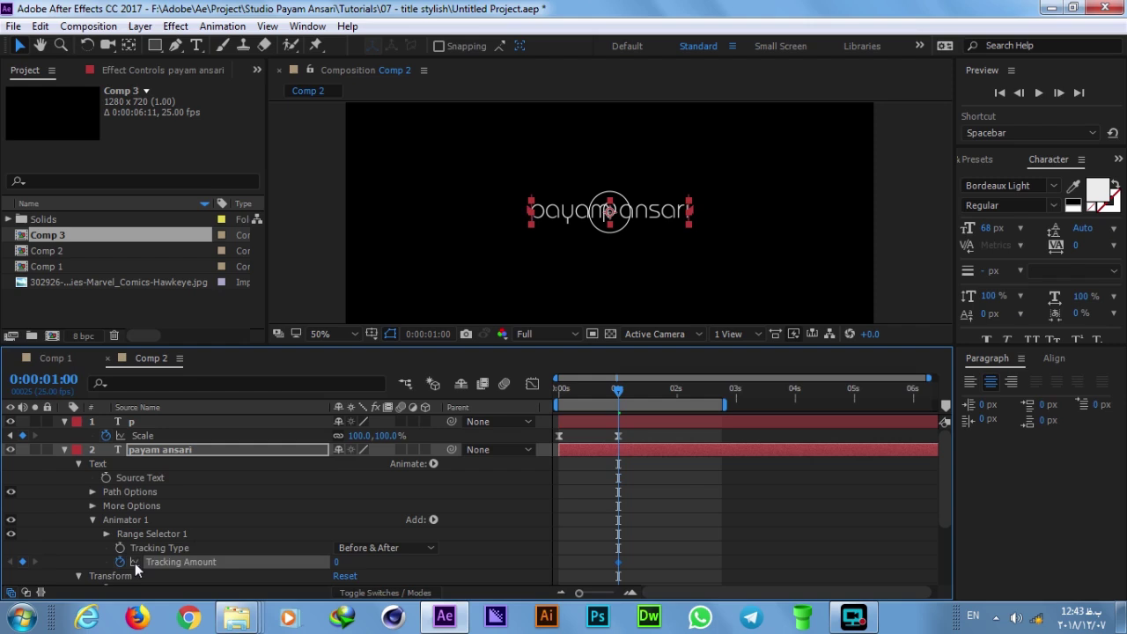
{"action": "key", "text": "u"}
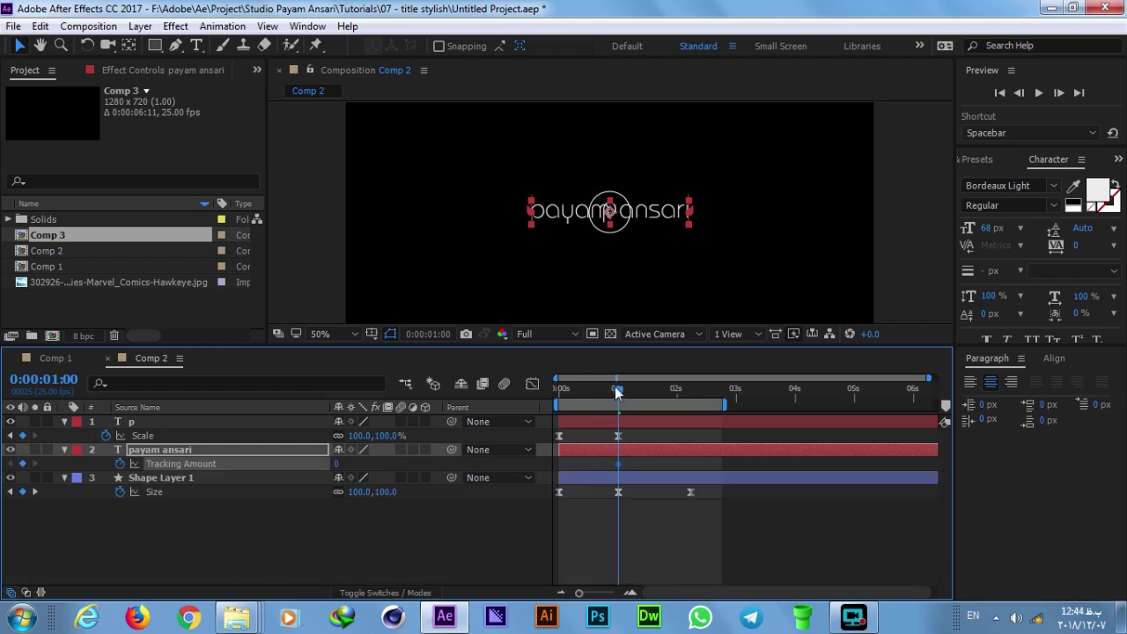
{"action": "left_click", "coordinate": [338, 463]}
{"action": "type", "text": "-11"}
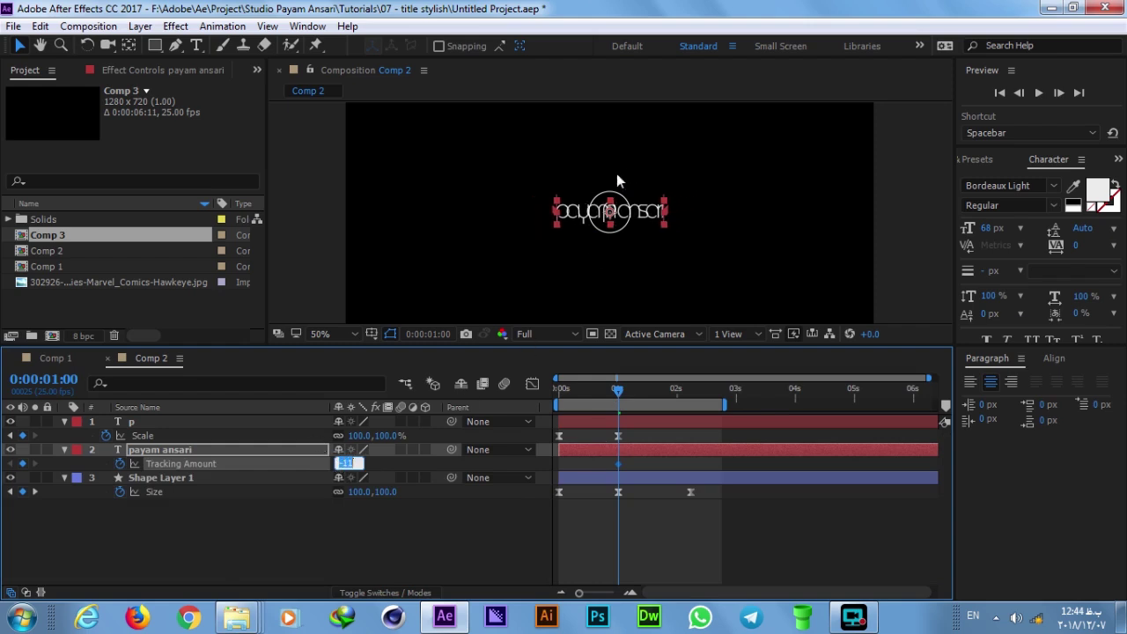
{"action": "key", "text": "slash"}
{"action": "key", "text": "shift+Down"}
{"action": "key", "text": "shift+Down"}
{"action": "key", "text": "shift+Down"}
{"action": "key", "text": "shift+Down"}
{"action": "key", "text": "shift+Down"}
{"action": "key", "text": "shift+Down"}
{"action": "key", "text": "shift+Down"}
{"action": "key", "text": "shift+Down"}
{"action": "key", "text": "shift+Down"}
{"action": "key", "text": "shift+Down"}
{"action": "key", "text": "shift+Down"}
{"action": "key", "text": "shift+Down"}
{"action": "key", "text": "shift+Down"}
{"action": "key", "text": "shift+Down"}
{"action": "key", "text": "shift+Down"}
{"action": "key", "text": "shift+Down"}
{"action": "key", "text": "shift+Down"}
{"action": "key", "text": "shift+Down"}
{"action": "key", "text": "shift+Down"}
{"action": "key", "text": "shift+Down"}
{"action": "key", "text": "shift+Down"}
{"action": "key", "text": "shift+Down"}
{"action": "key", "text": "shift+Down"}
{"action": "key", "text": "shift+Down"}
{"action": "key", "text": "shift+Down"}
{"action": "key", "text": "shift+Down"}
{"action": "key", "text": "shift+Down"}
{"action": "key", "text": "shift+Down"}
{"action": "key", "text": "shift+Down"}
{"action": "key", "text": "shift+Down"}
{"action": "key", "text": "shift+Down"}
{"action": "key", "text": "shift+Down"}
{"action": "key", "text": "shift+Down"}
{"action": "key", "text": "shift+Down"}
{"action": "key", "text": "shift+Down"}
{"action": "key", "text": "Up"}
{"action": "key", "text": "Up"}
{"action": "key", "text": "Up"}
{"action": "key", "text": "Up"}
{"action": "key", "text": "Up"}
{"action": "key", "text": "Up"}
{"action": "key", "text": "Up"}
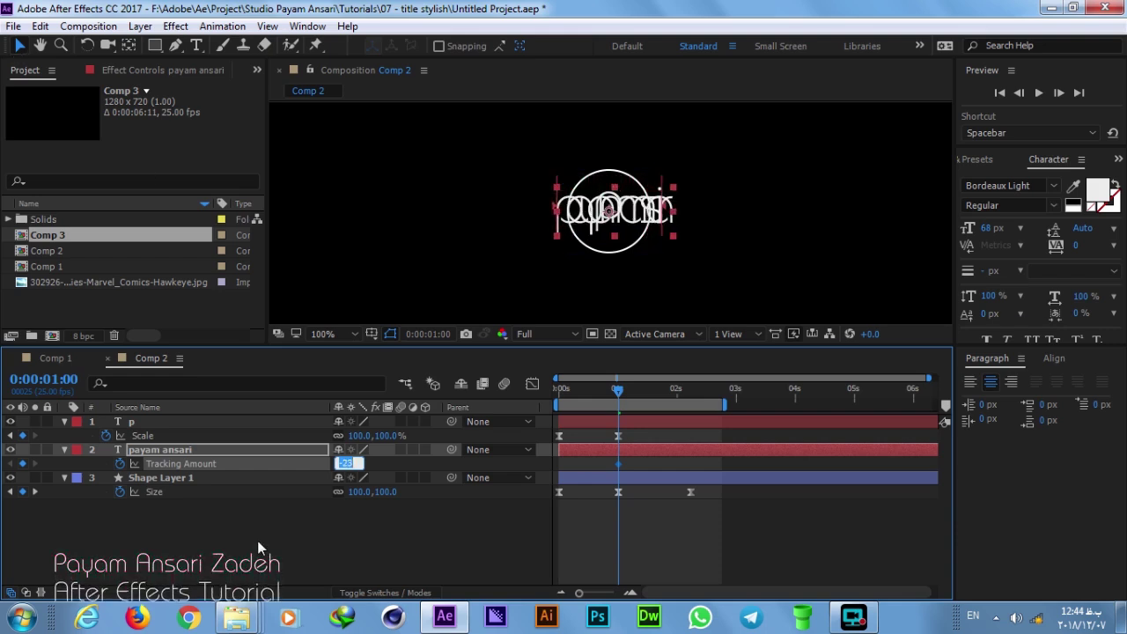
{"action": "key", "text": "Down"}
{"action": "key", "text": "Return"}
{"action": "key", "text": "Down"}
{"action": "key", "text": "Down"}
{"action": "key", "text": "Down"}
{"action": "key", "text": "Down"}
{"action": "key", "text": "Down"}
{"action": "key", "text": "Down"}
{"action": "key", "text": "Down"}
{"action": "key", "text": "Down"}
{"action": "key", "text": "Down"}
{"action": "key", "text": "Down"}
{"action": "key", "text": "Down"}
{"action": "left_click", "coordinate": [339, 463]}
{"action": "type", "text": "0"}
{"action": "key", "text": "Return"}
{"action": "left_click", "coordinate": [330, 505]}
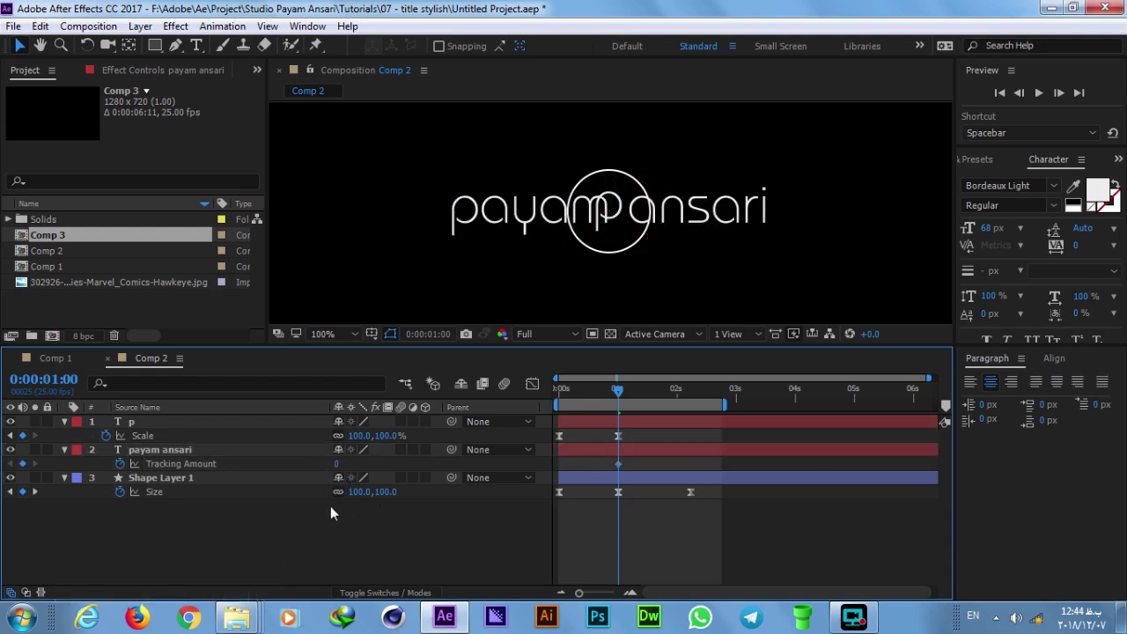
{"action": "left_click", "coordinate": [298, 451]}
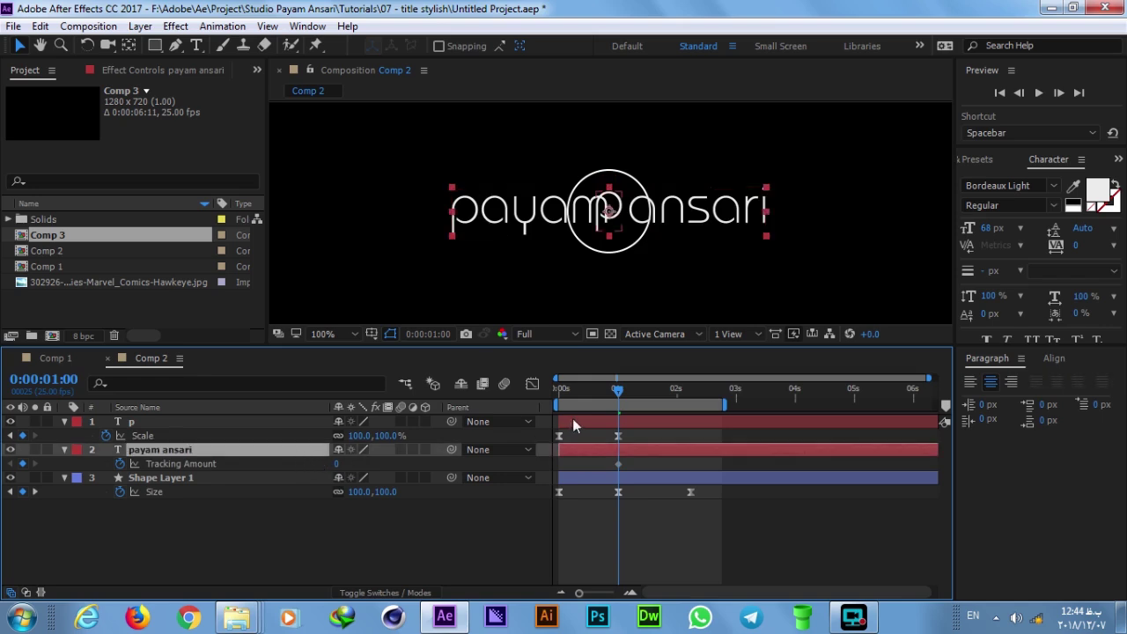
- Move the 0 Tracking Amount keyframe later and key Tracking Amount -34 at 1 second
{"action": "left_click_drag", "start_coordinate": [619, 394], "coordinate": [686, 398]}
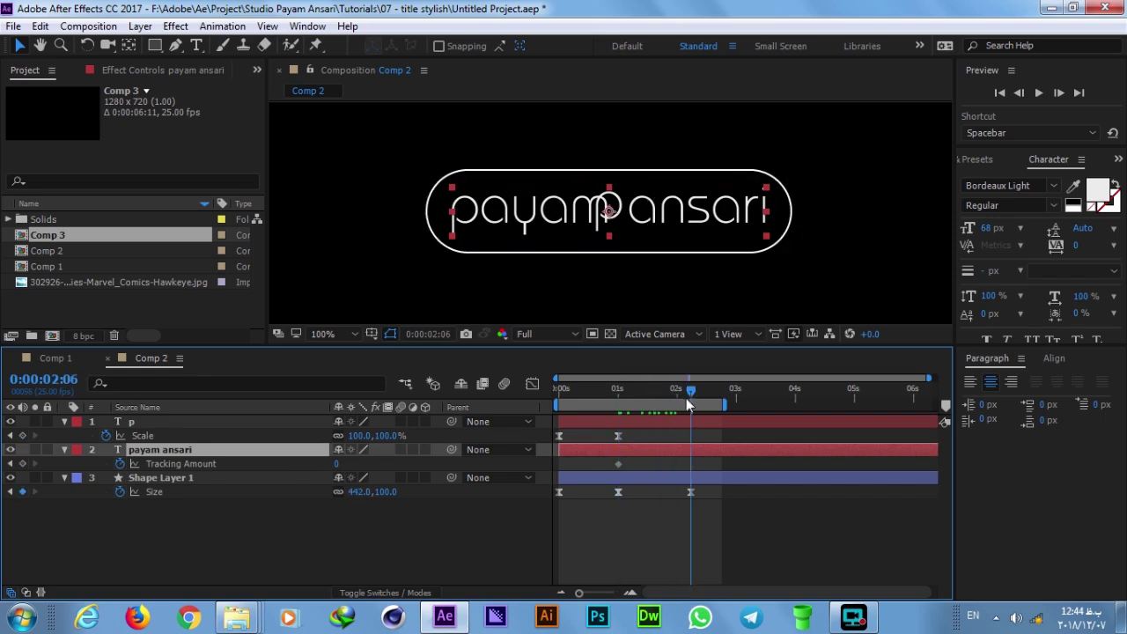
{"action": "left_click", "coordinate": [622, 464]}
{"action": "left_click_drag", "start_coordinate": [622, 464], "coordinate": [690, 464]}
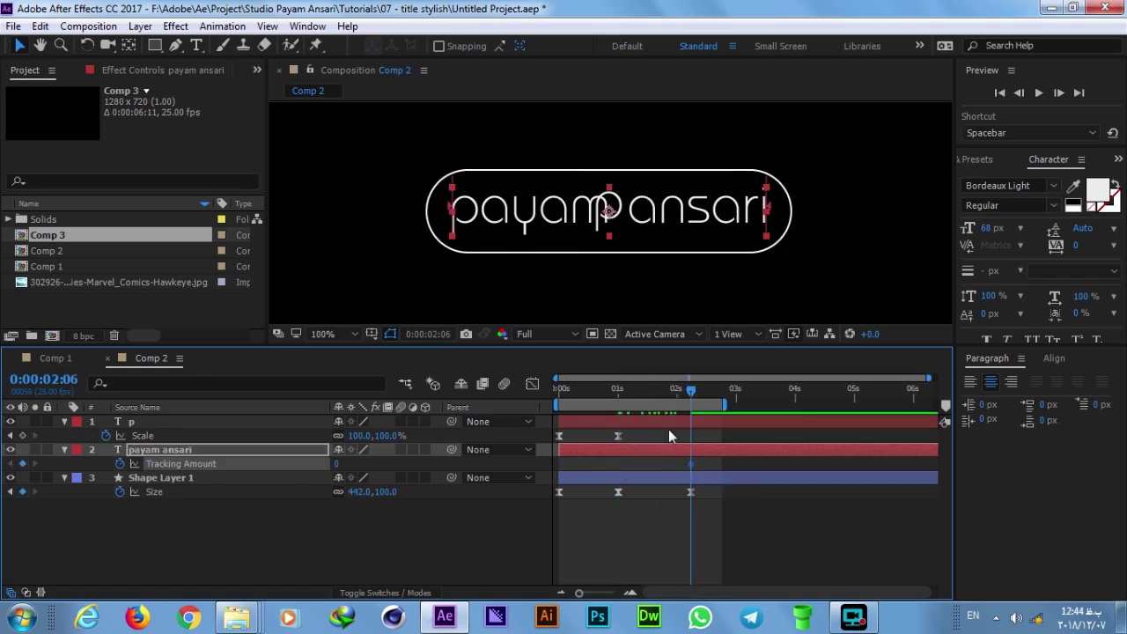
{"action": "left_click", "coordinate": [616, 390]}
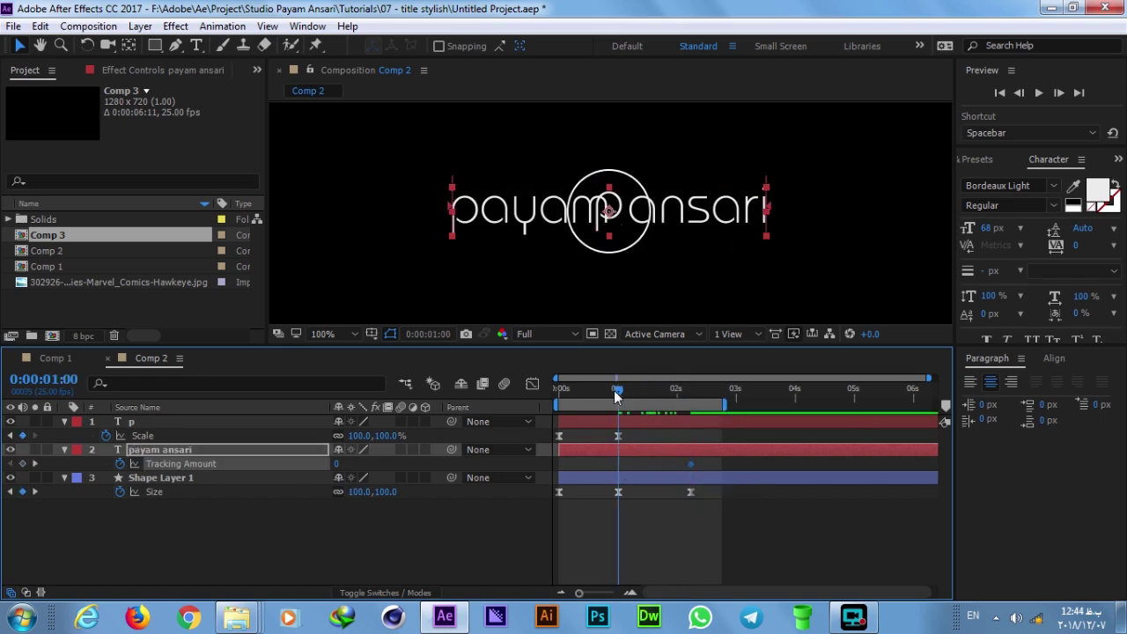
{"action": "left_click", "coordinate": [336, 464]}
{"action": "type", "text": "-34"}
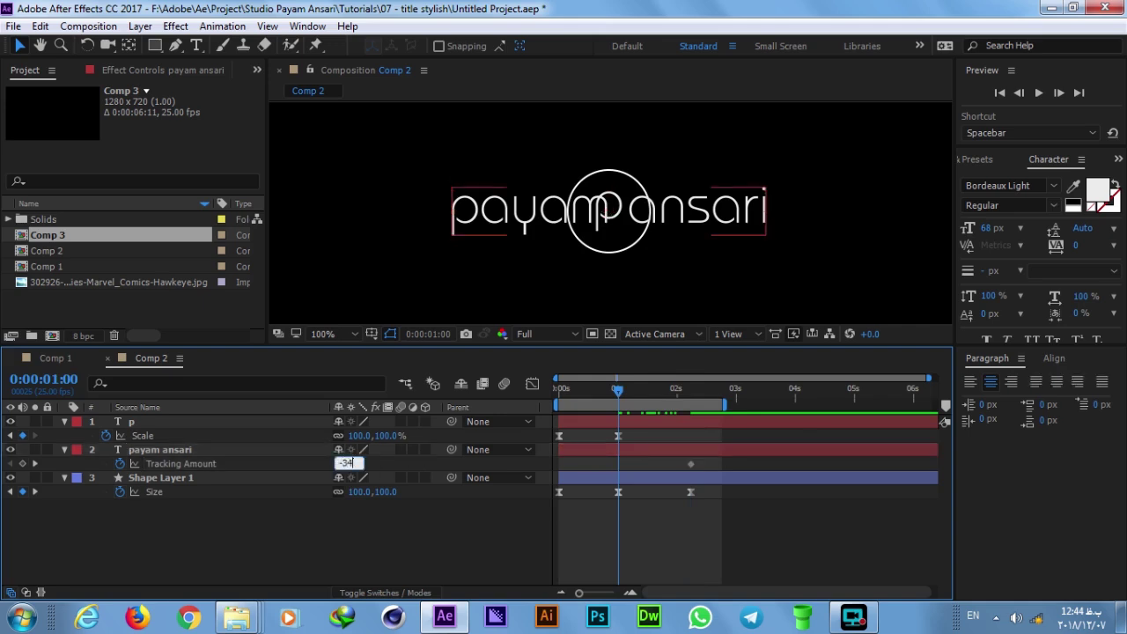
{"action": "key", "text": "Return"}
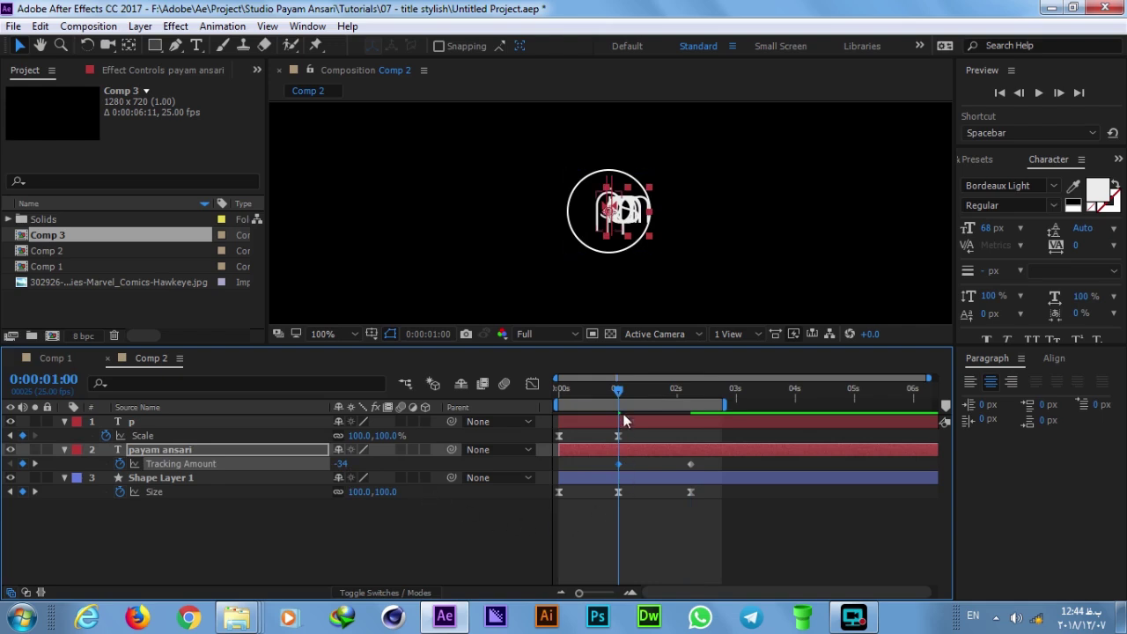
{"action": "key", "text": "t"}
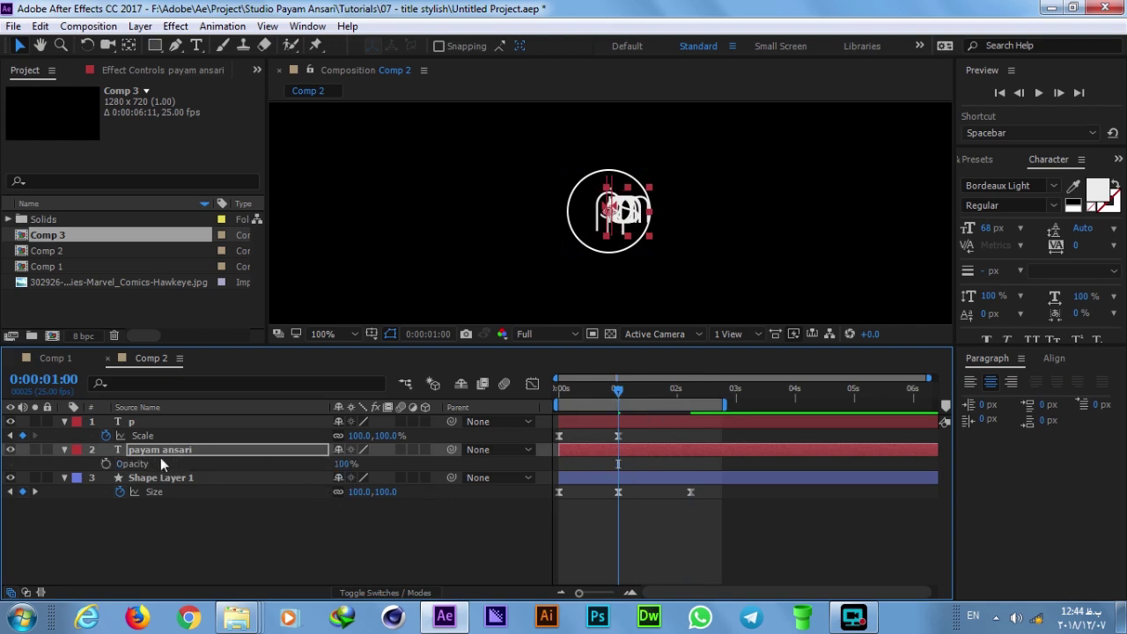
- Keyframe the title's Opacity from 0% at 1:00 to 100% at 1:17, then preview from the start
{"action": "left_click", "coordinate": [107, 464]}
{"action": "key", "text": "u"}
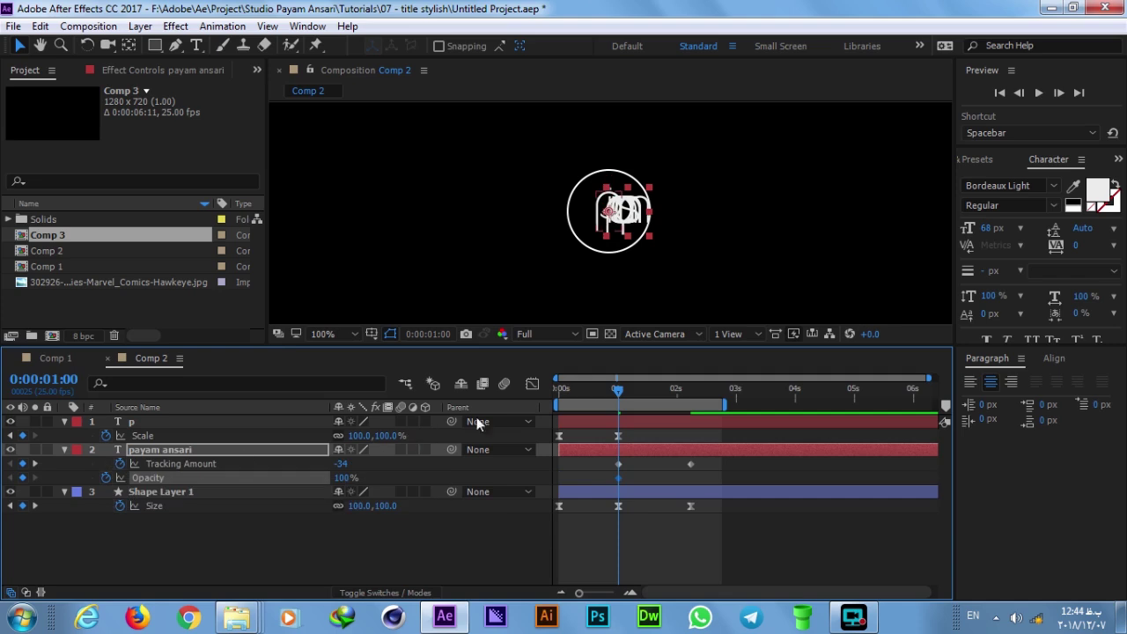
{"action": "left_click_drag", "start_coordinate": [618, 403], "coordinate": [655, 407]}
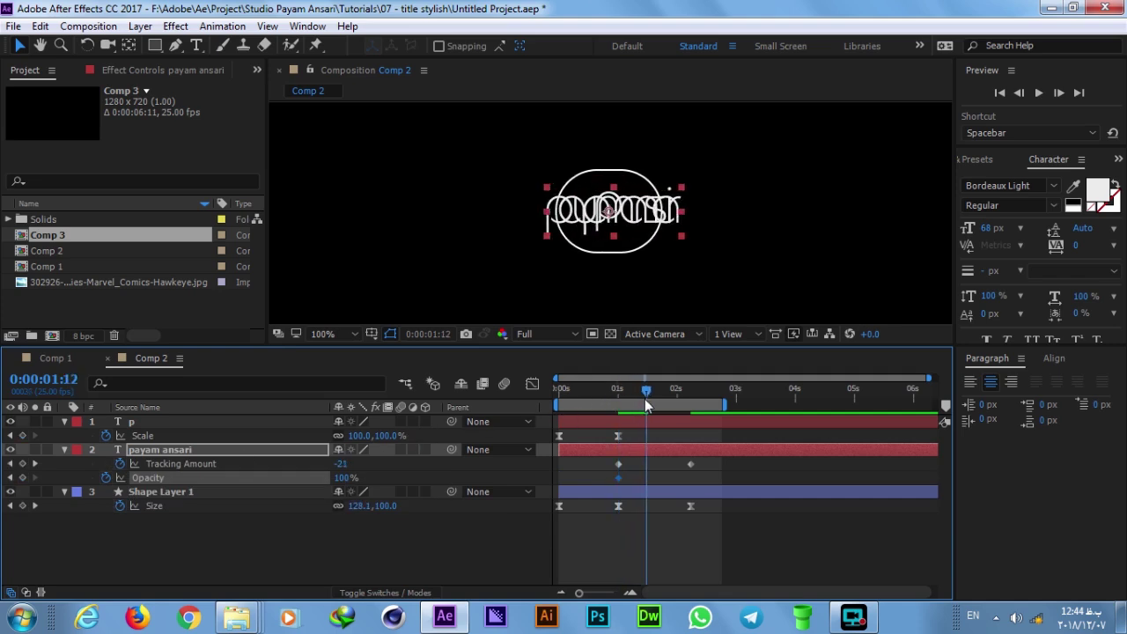
{"action": "left_click", "coordinate": [23, 478]}
{"action": "left_click", "coordinate": [11, 478]}
{"action": "left_click", "coordinate": [342, 478]}
{"action": "type", "text": "0"}
{"action": "key", "text": "Return"}
{"action": "left_click", "coordinate": [584, 388]}
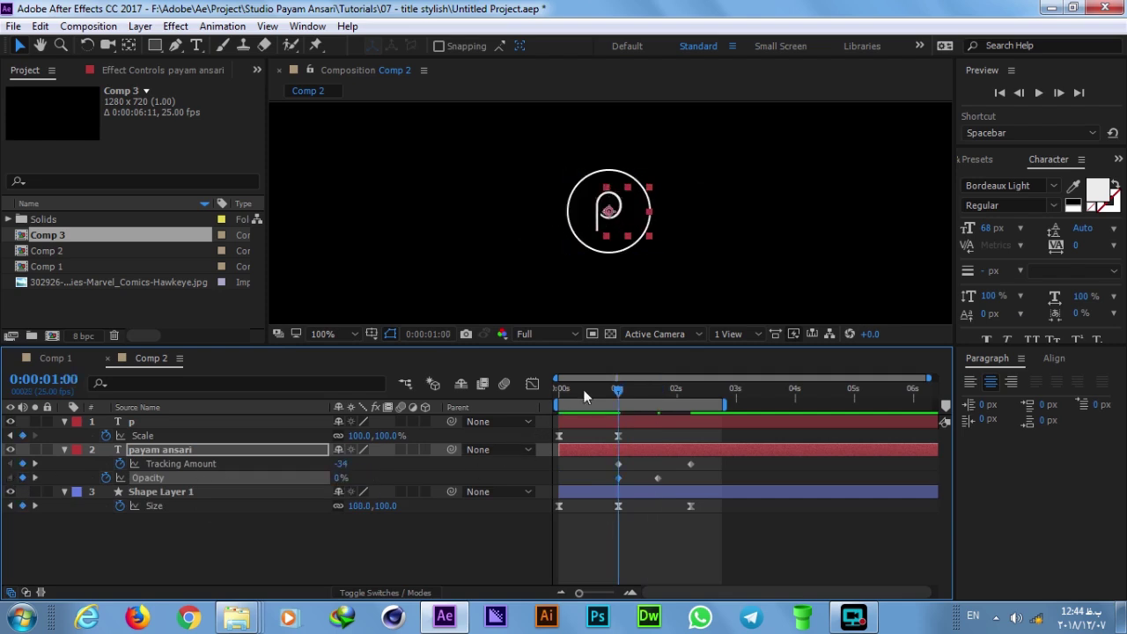
{"action": "key", "text": "space"}
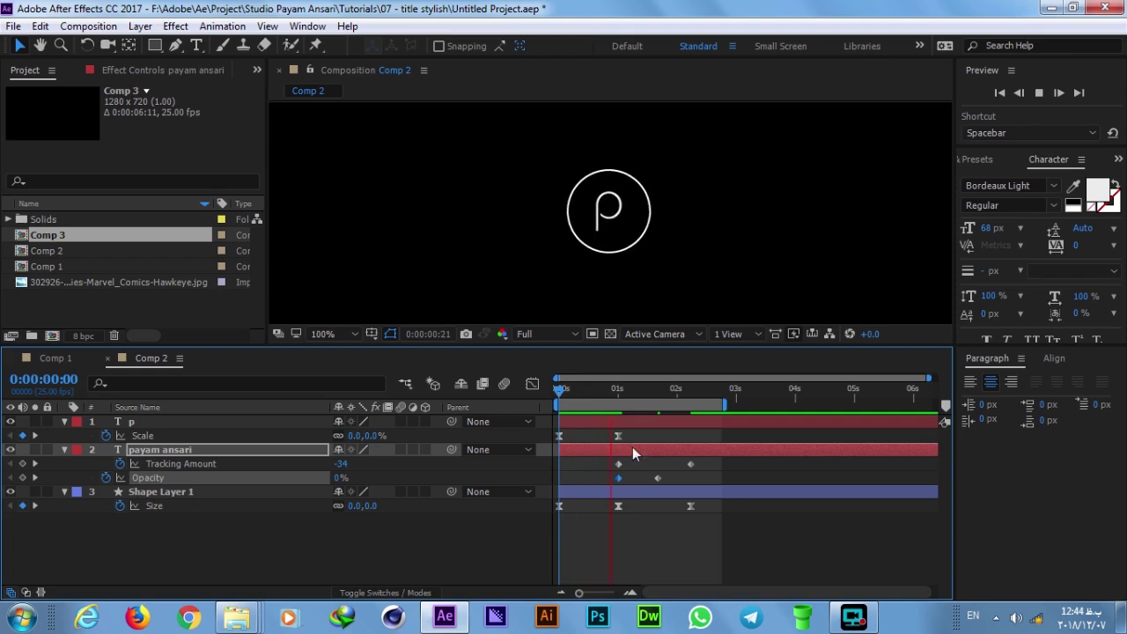
- Apply Easy Ease to both Tracking Amount keyframes, then select only the first one
{"action": "left_click", "coordinate": [616, 394]}
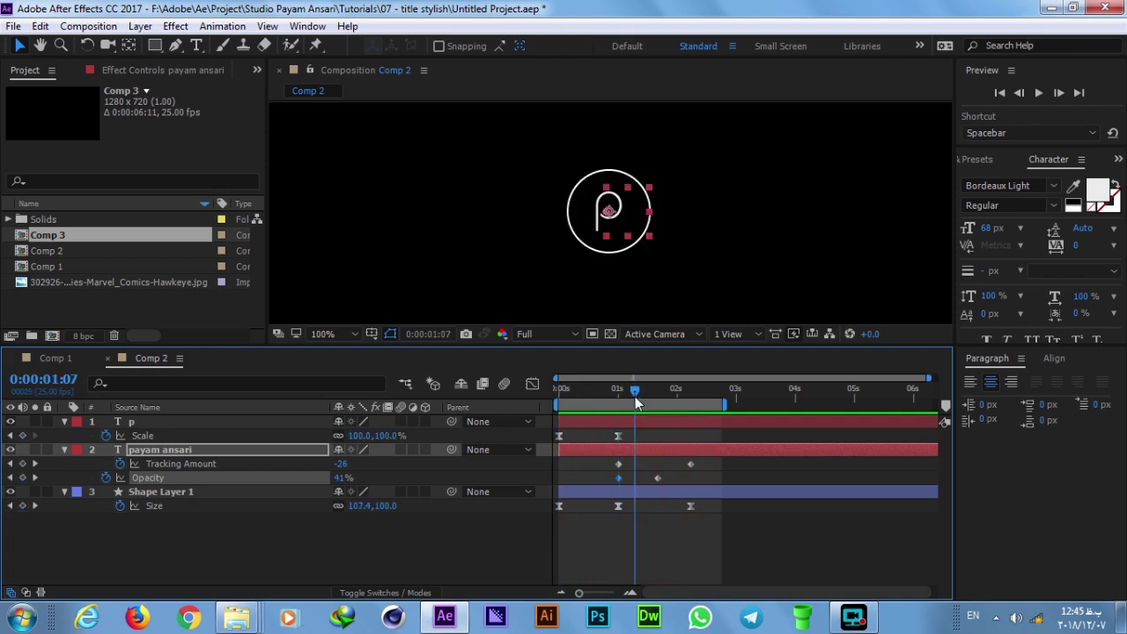
{"action": "left_click_drag", "start_coordinate": [705, 459], "coordinate": [606, 470]}
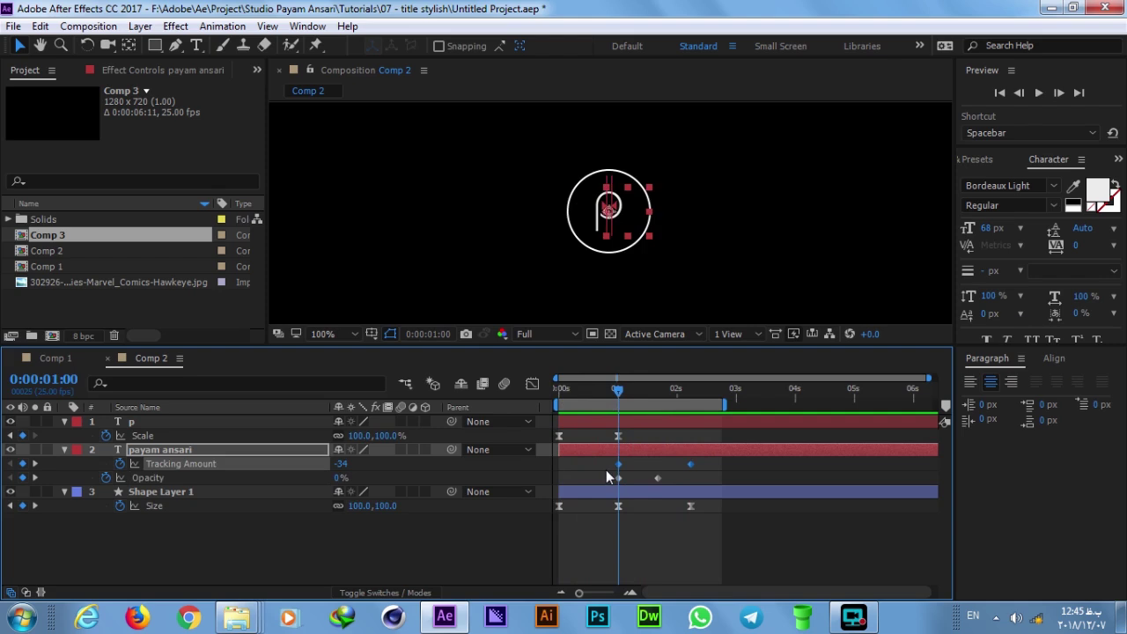
{"action": "key", "text": "F9"}
{"action": "left_click", "coordinate": [695, 469]}
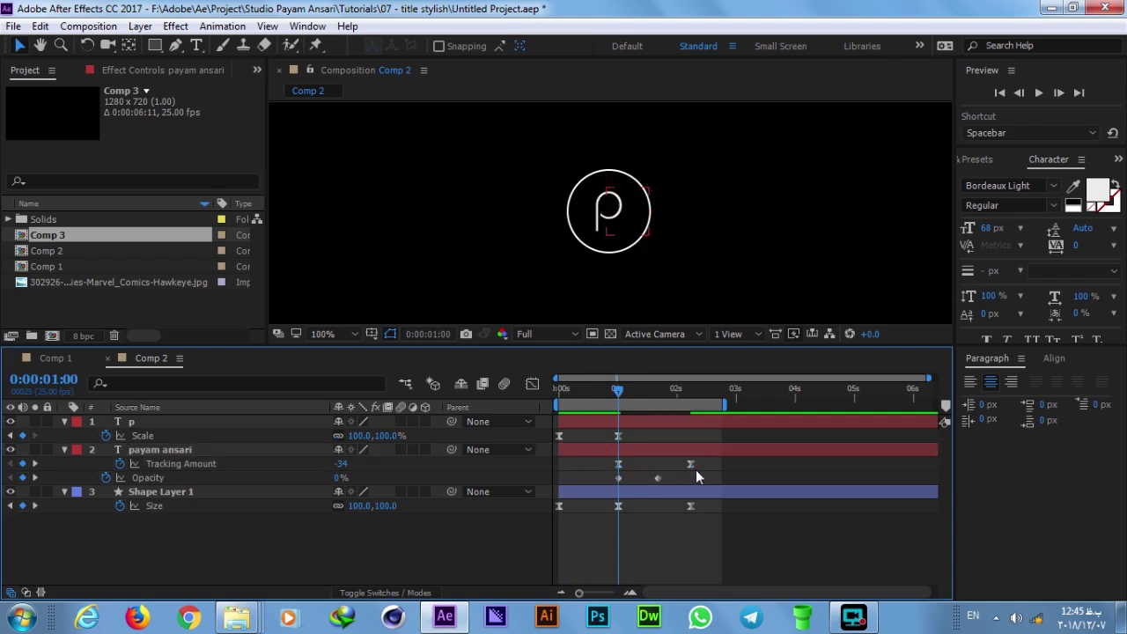
{"action": "left_click", "coordinate": [688, 463]}
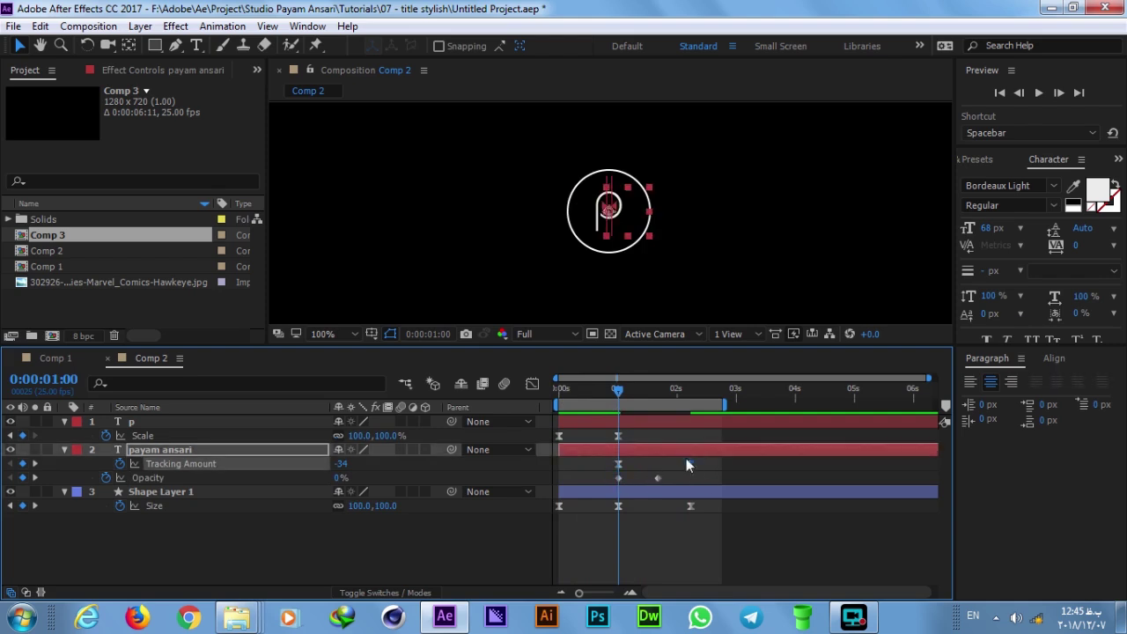
{"action": "left_click", "coordinate": [622, 463]}
{"action": "left_click", "coordinate": [619, 463]}
- Stretch the first Tracking Amount keyframe's ease influence toward 100% in the speed graph
{"action": "left_click", "coordinate": [531, 385]}
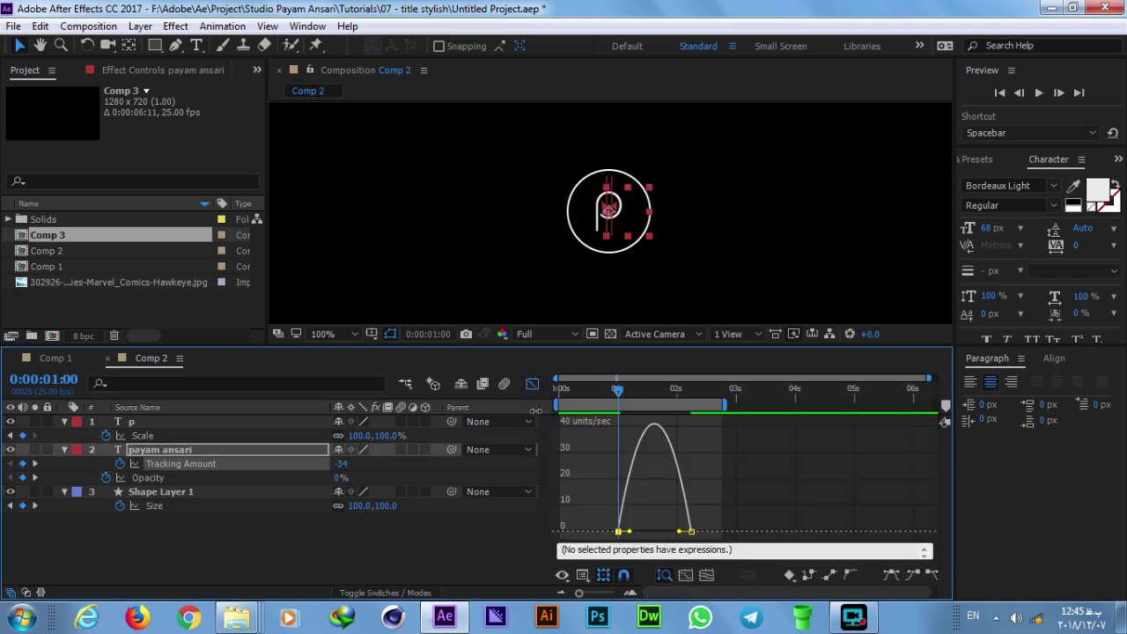
{"action": "left_click_drag", "start_coordinate": [632, 532], "coordinate": [678, 532]}
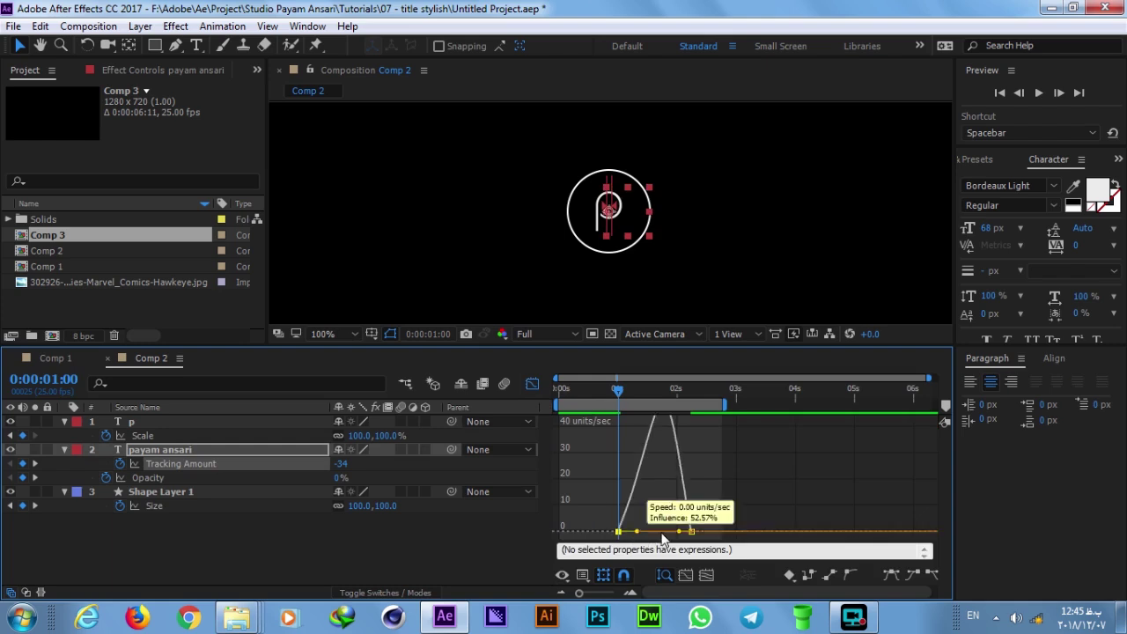
{"action": "left_click", "coordinate": [532, 383]}
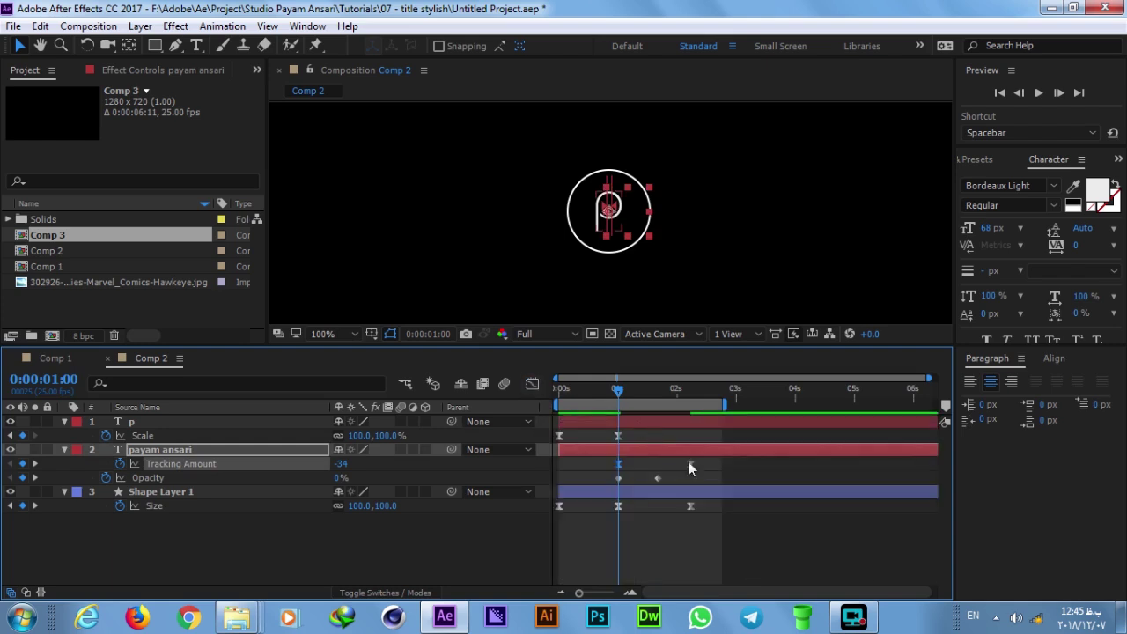
- Inspect the Shape Layer 1 Size speed graph around 1:20
{"action": "left_click_drag", "start_coordinate": [722, 523], "coordinate": [691, 481]}
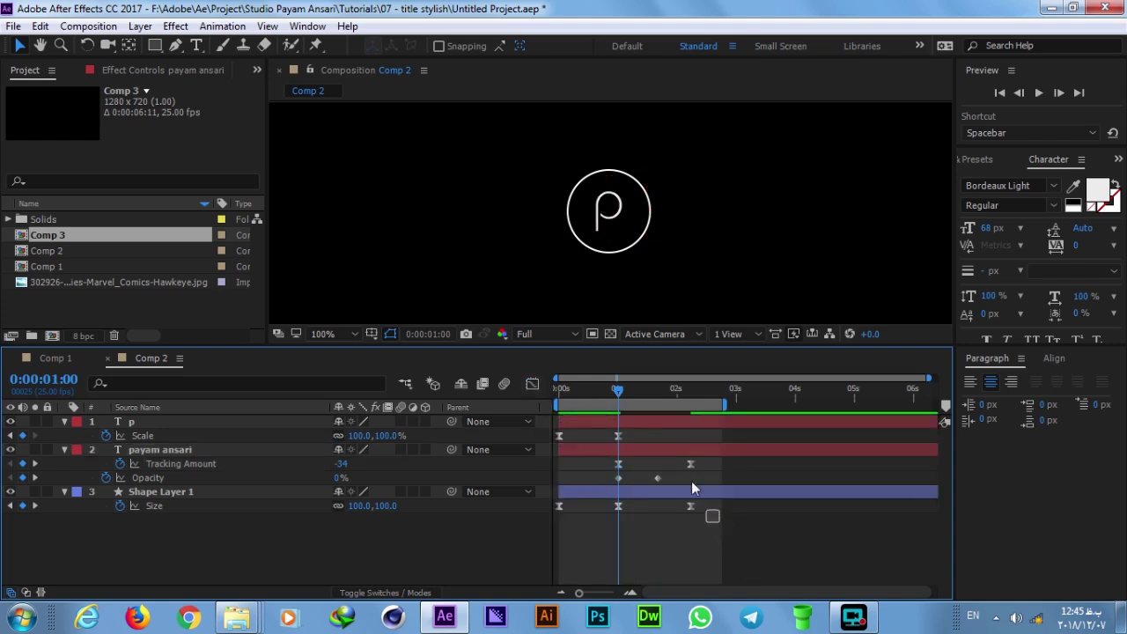
{"action": "left_click", "coordinate": [533, 384]}
{"action": "scroll", "coordinate": [683, 517], "scroll_direction": "up", "scroll_amount": 3}
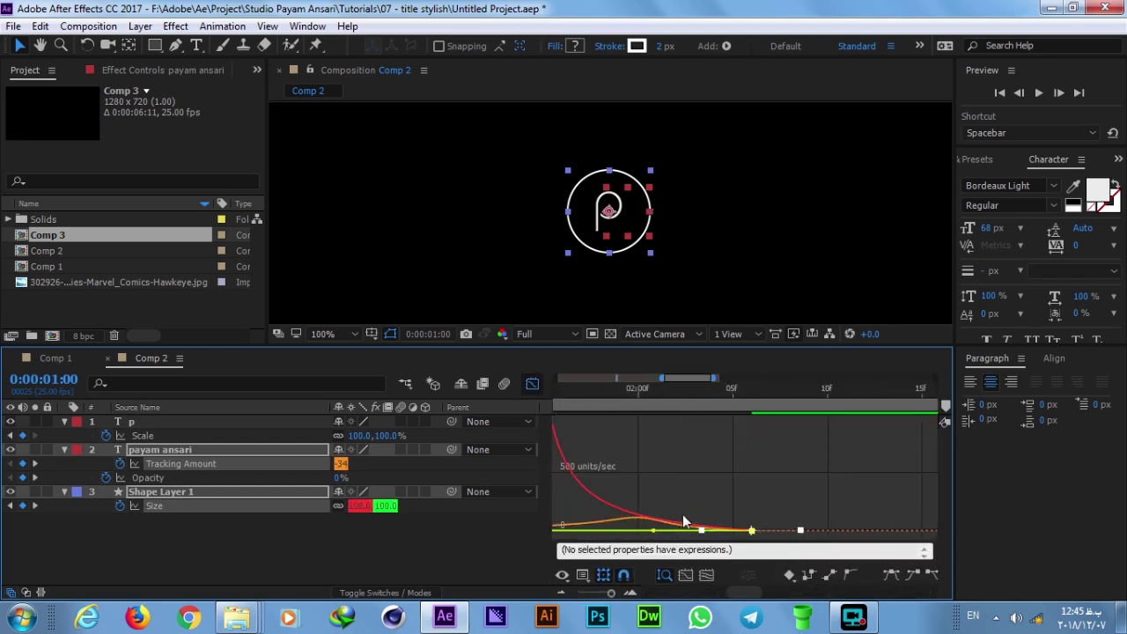
{"action": "left_click_drag", "start_coordinate": [648, 480], "coordinate": [812, 444]}
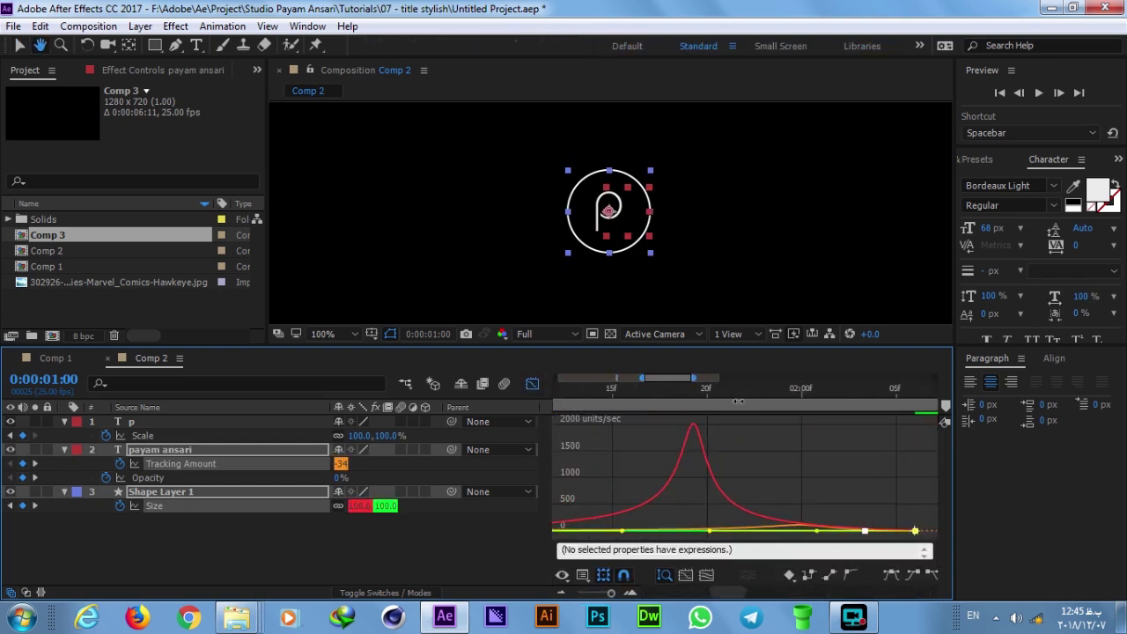
{"action": "left_click", "coordinate": [701, 393]}
{"action": "left_click_drag", "start_coordinate": [702, 393], "coordinate": [708, 392]}
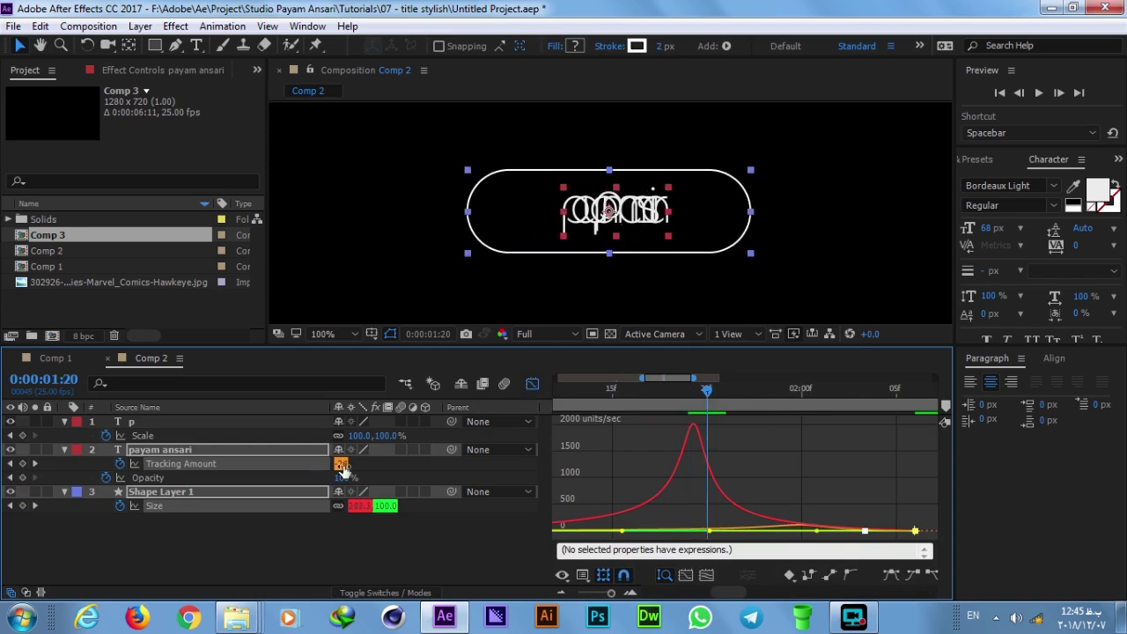
{"action": "left_click", "coordinate": [420, 452]}
{"action": "left_click", "coordinate": [531, 384]}
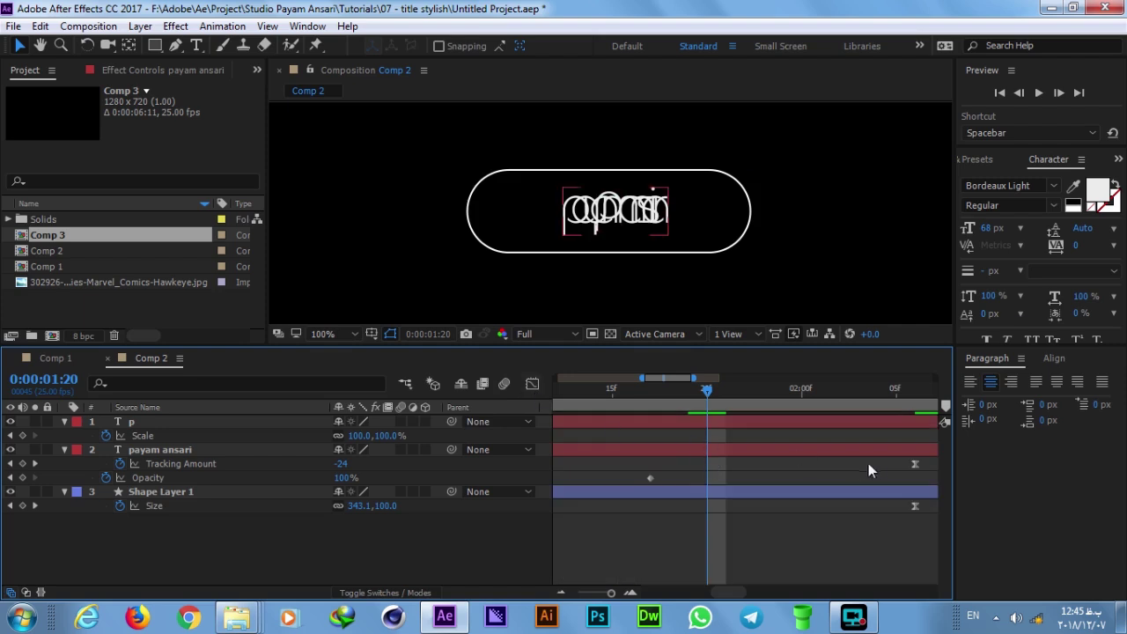
- Shorten the last Tracking Amount keyframe's ease influence to about 69%
{"action": "left_click_drag", "start_coordinate": [877, 464], "coordinate": [917, 465]}
{"action": "left_click", "coordinate": [531, 384]}
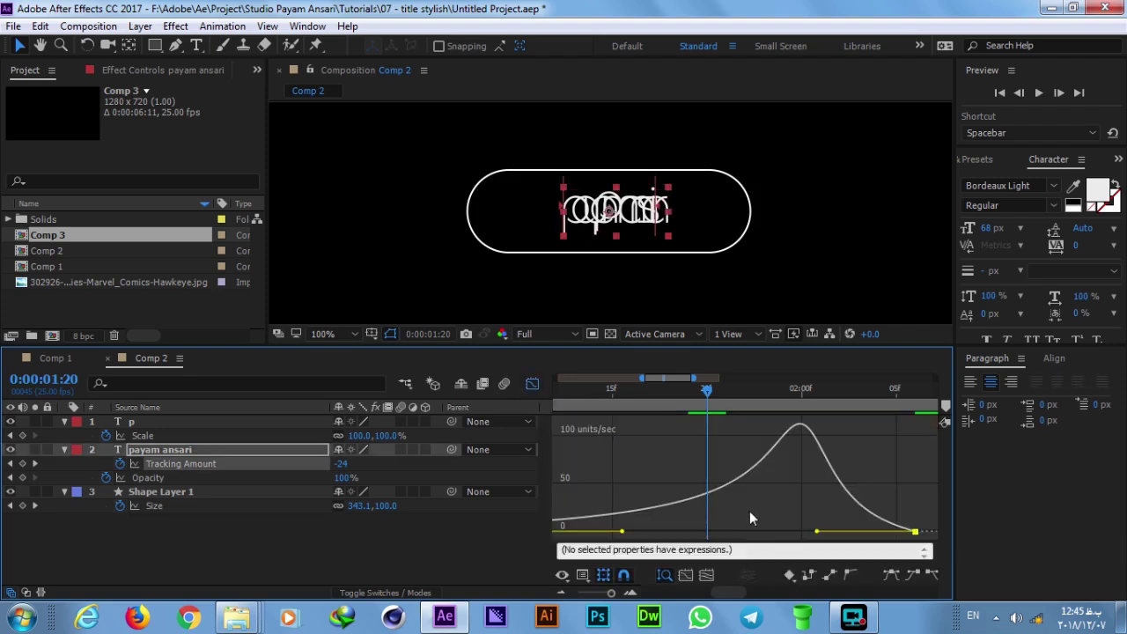
{"action": "left_click_drag", "start_coordinate": [817, 532], "coordinate": [709, 534]}
{"action": "left_click", "coordinate": [533, 385]}
- Zoom the timeline out and preview the animation from the start
{"action": "key", "text": "minus"}
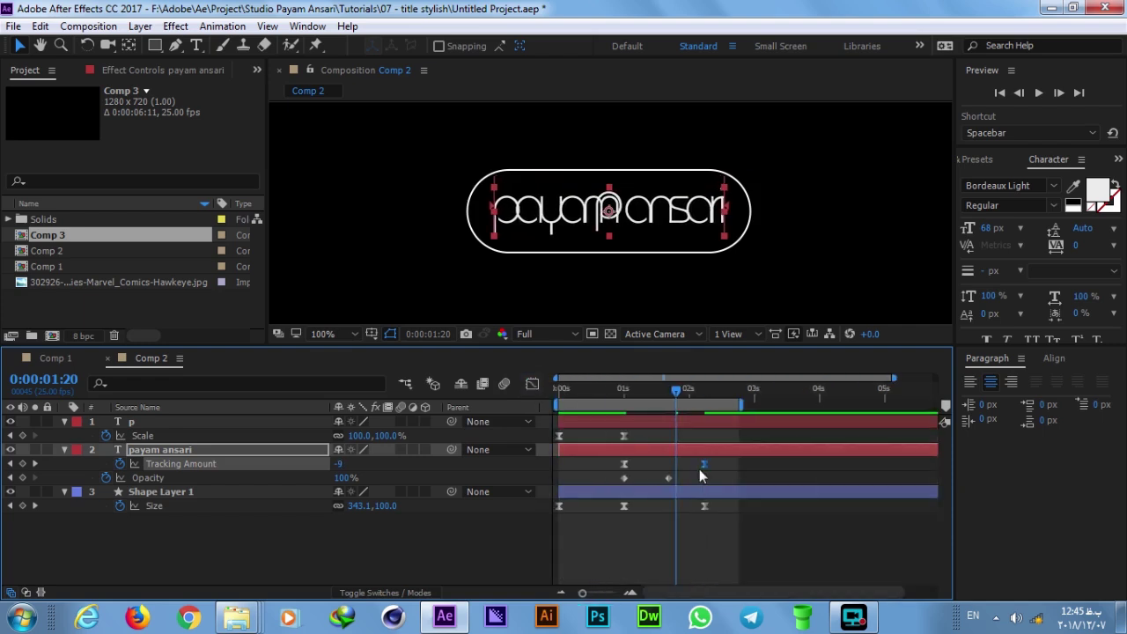
{"action": "key", "text": "Home"}
{"action": "key", "text": "space"}
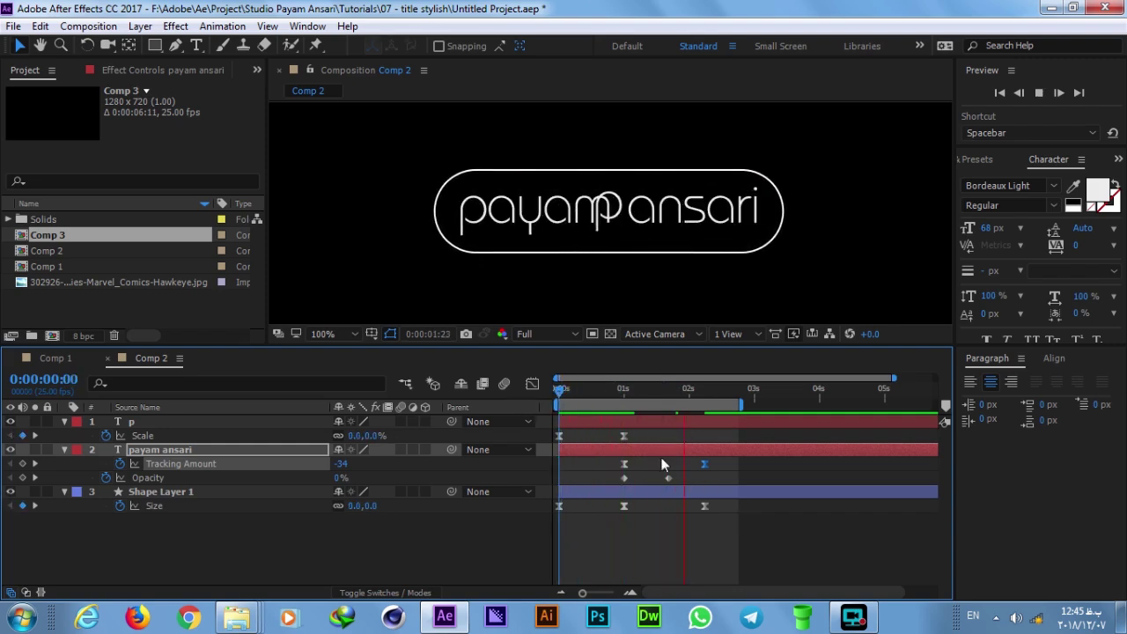
{"action": "left_click_drag", "start_coordinate": [607, 393], "coordinate": [661, 402]}
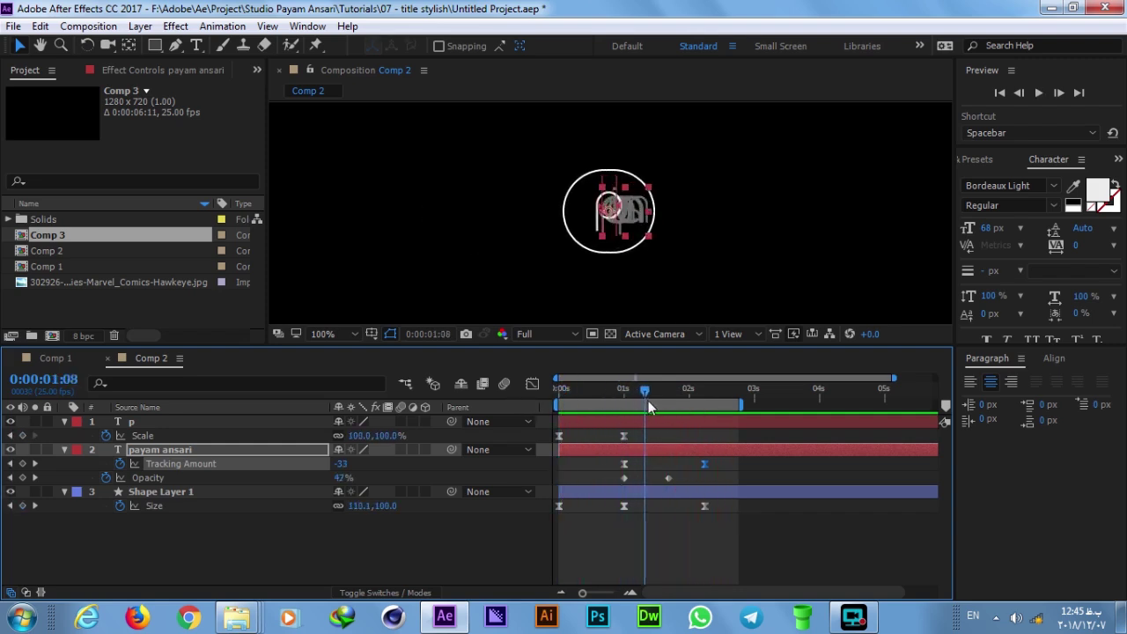
{"action": "left_click", "coordinate": [624, 478]}
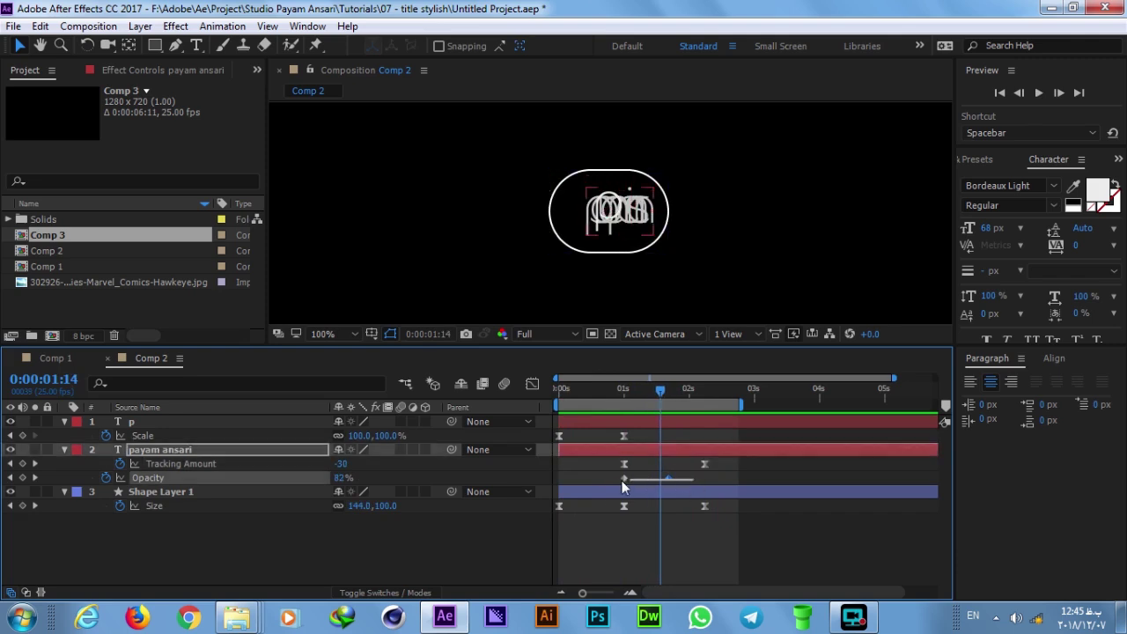
{"action": "left_click_drag", "start_coordinate": [618, 479], "coordinate": [646, 486]}
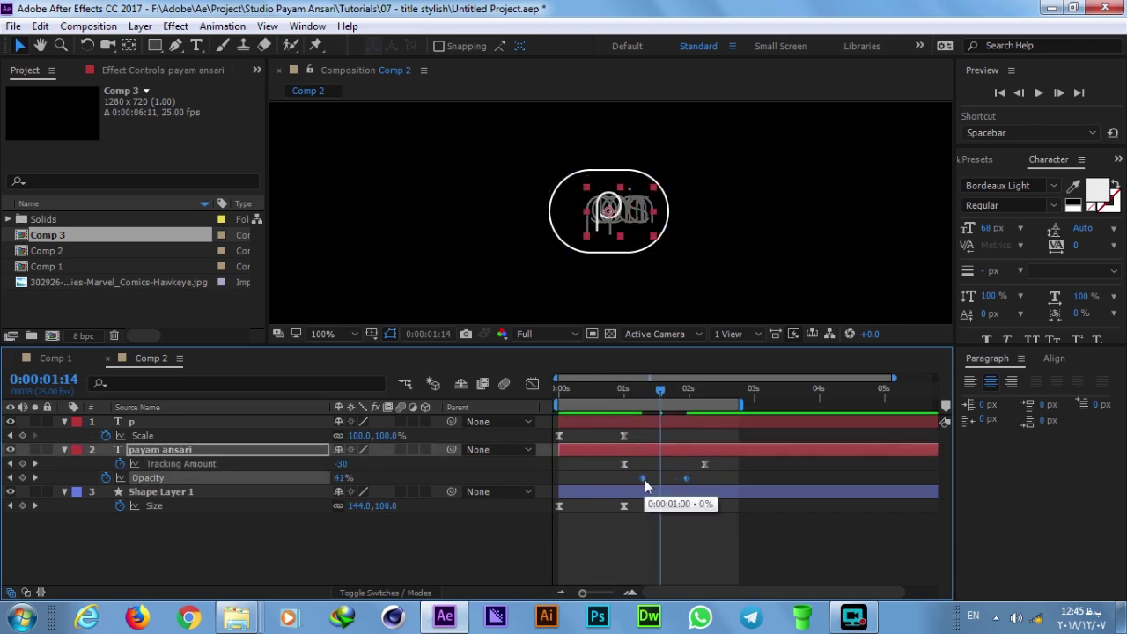
{"action": "mouse_move", "coordinate": [661, 392]}
{"action": "left_mouse_down"}
{"action": "mouse_move", "coordinate": [698, 409]}
{"action": "mouse_move", "coordinate": [657, 406]}
{"action": "left_mouse_up"}
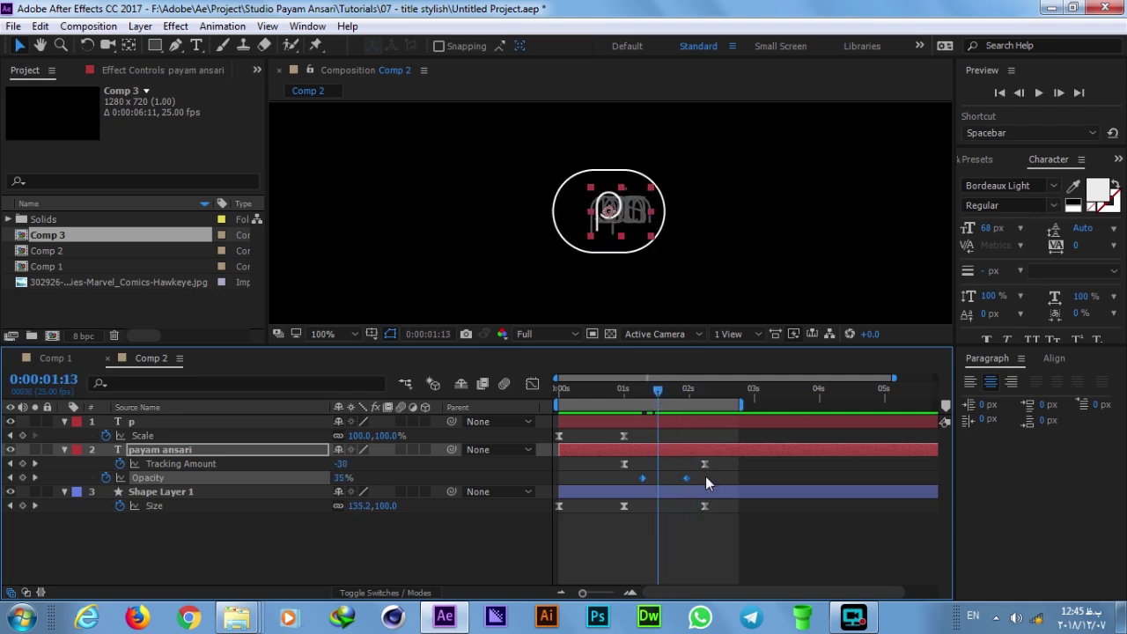
{"action": "left_click_drag", "start_coordinate": [686, 478], "coordinate": [697, 478]}
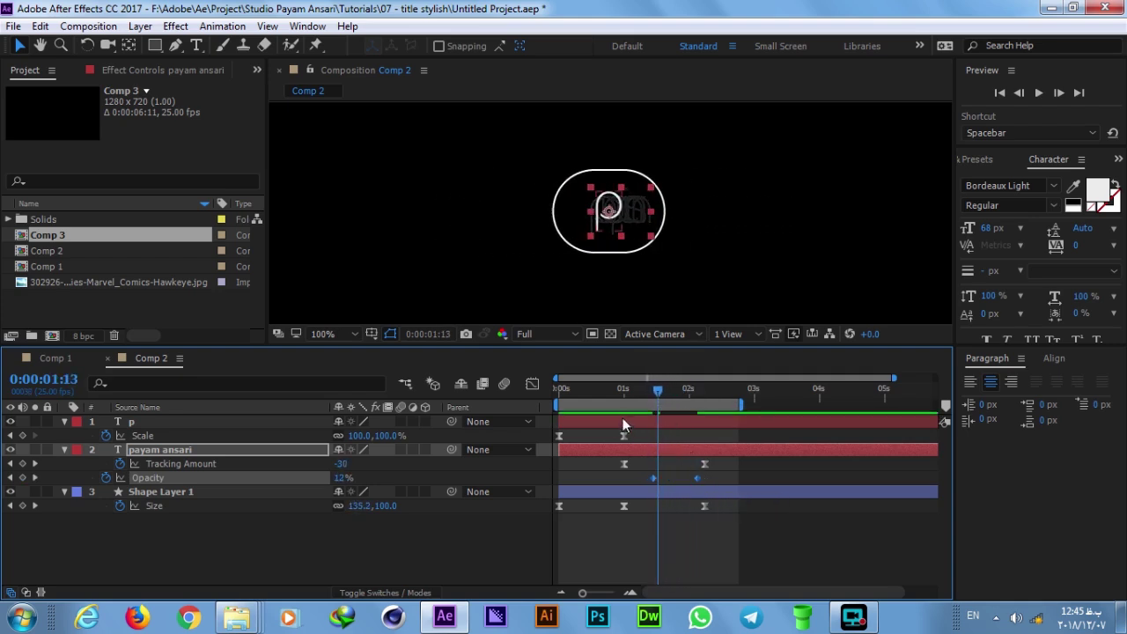
{"action": "left_click", "coordinate": [622, 394]}
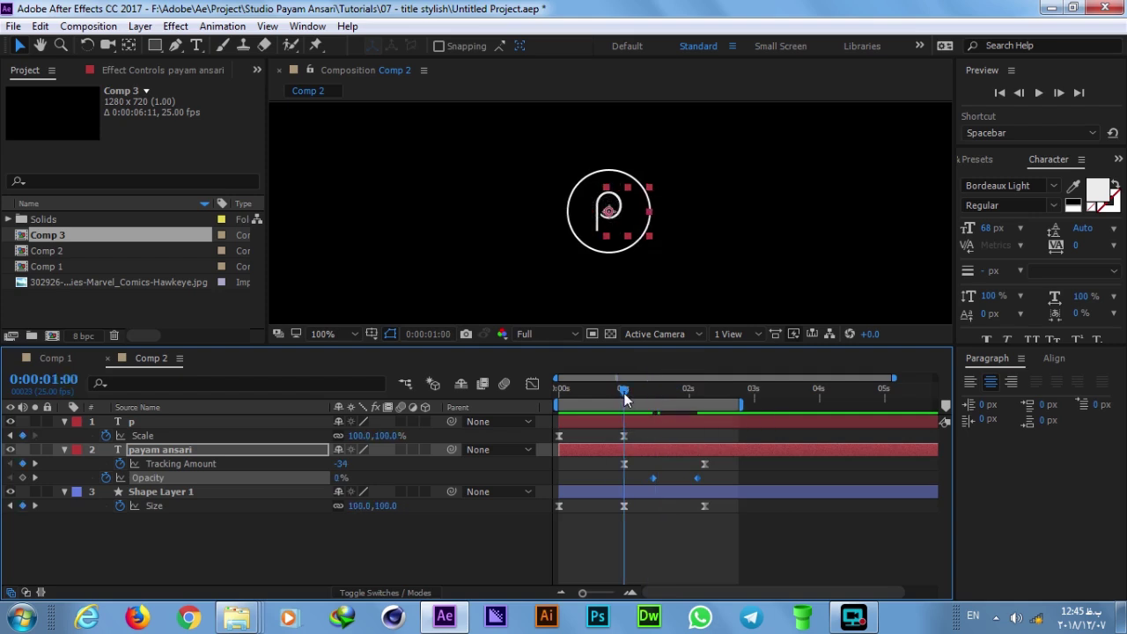
{"action": "left_click", "coordinate": [220, 426]}
- At 2:06, nudge the p left and down to Position 466,365.5, aligning it with the name
{"action": "key", "text": "p"}
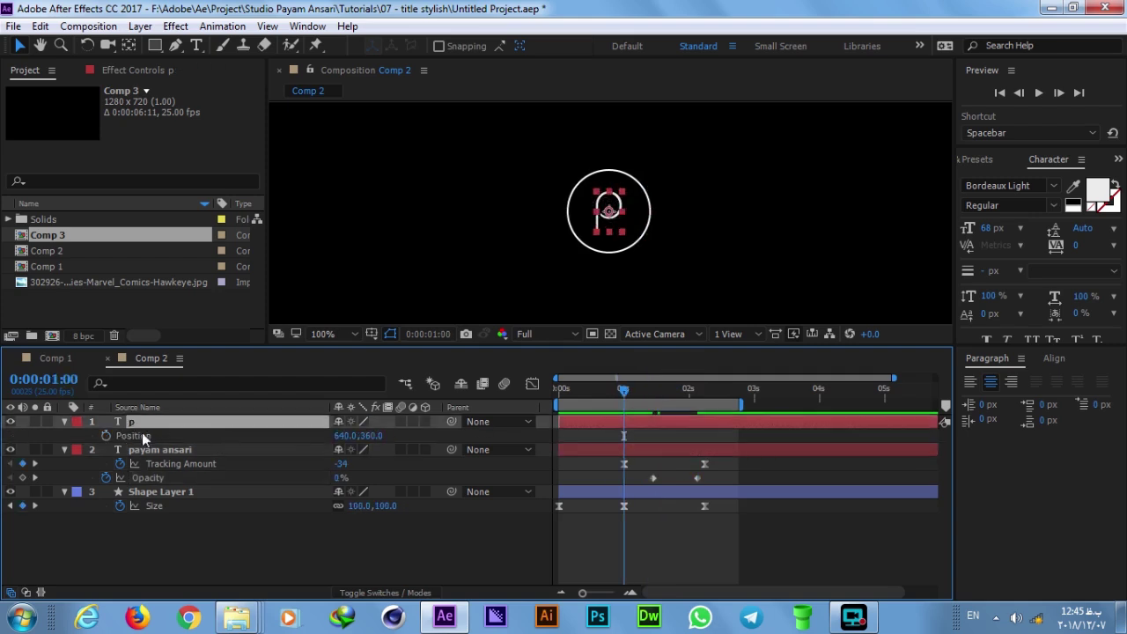
{"action": "key", "text": "u"}
{"action": "key", "text": "u"}
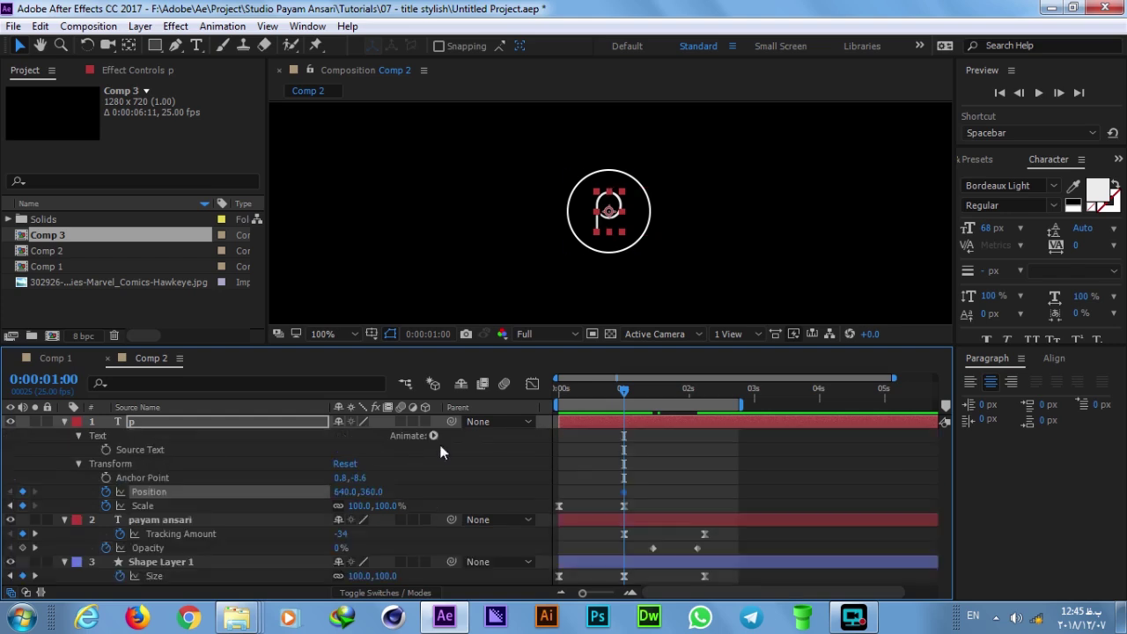
{"action": "left_click_drag", "start_coordinate": [617, 392], "coordinate": [705, 405]}
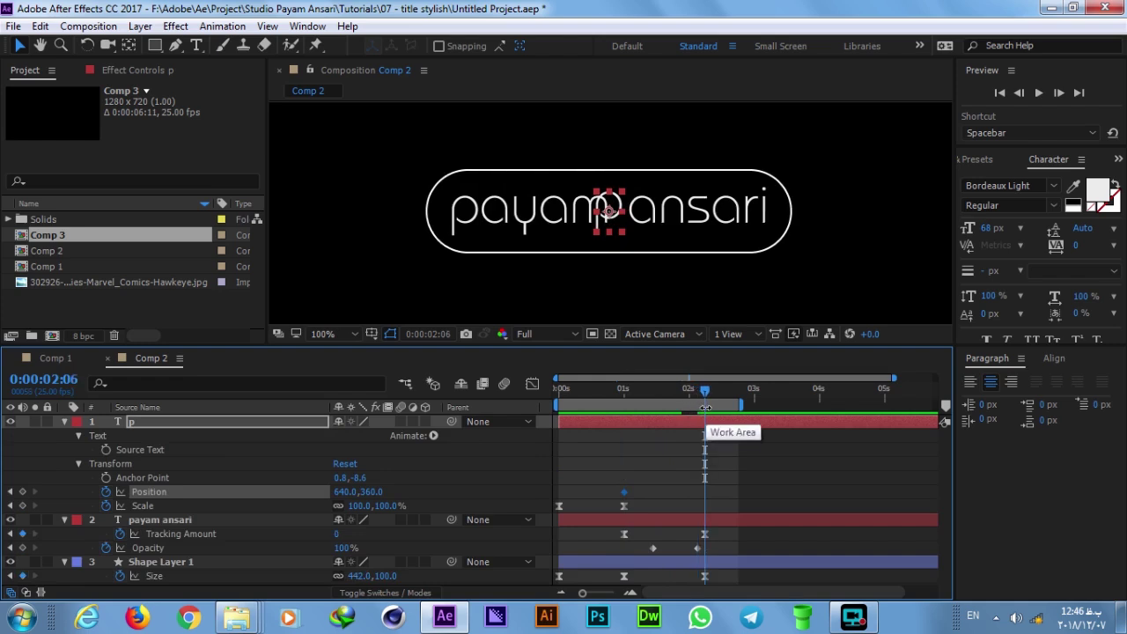
{"action": "key", "text": "shift+Left"}
{"action": "key", "text": "shift+Left"}
{"action": "key", "text": "shift+Left"}
{"action": "key", "text": "Right"}
{"action": "key", "text": "Right"}
{"action": "key", "text": "Right"}
{"action": "key", "text": "Right"}
{"action": "key", "text": "Right"}
{"action": "key", "text": "Right"}
{"action": "key", "text": "Left"}
{"action": "key", "text": "Left"}
{"action": "key", "text": "Left"}
{"action": "key", "text": "Left"}
{"action": "key", "text": "Left"}
{"action": "key", "text": "Left"}
{"action": "key", "text": "Left"}
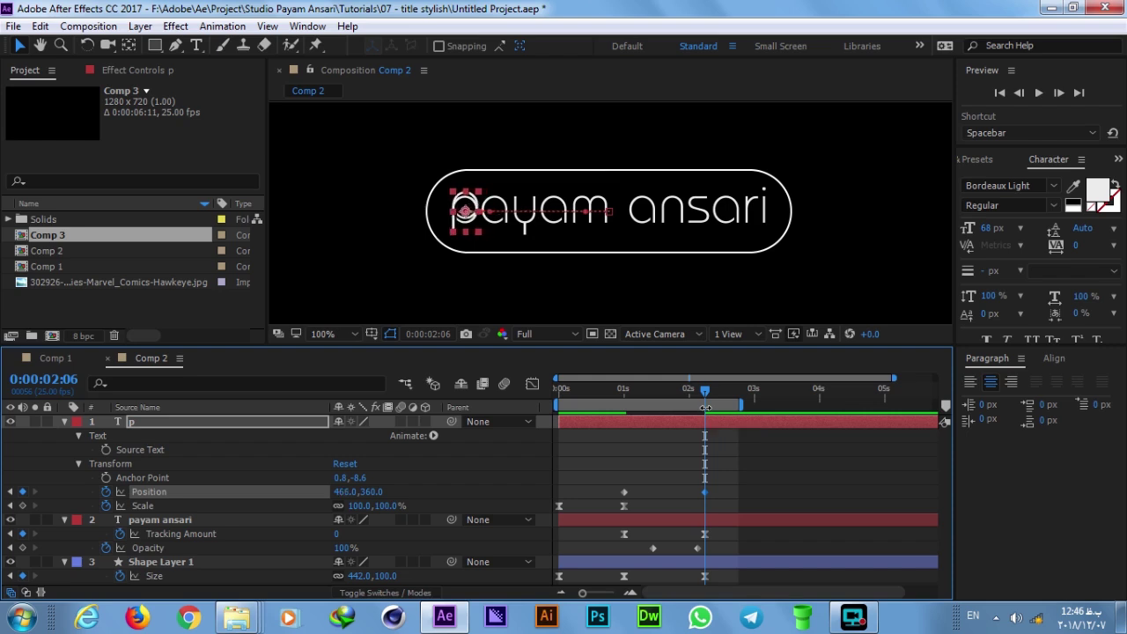
{"action": "scroll", "coordinate": [328, 209], "scroll_direction": "up", "scroll_amount": 3}
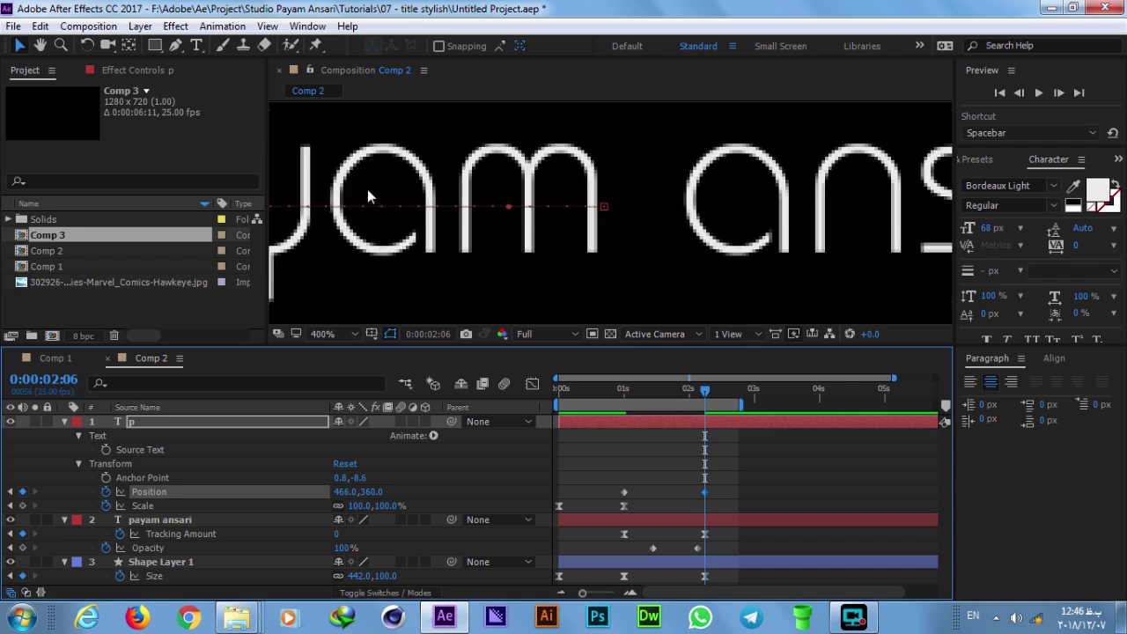
{"action": "scroll", "coordinate": [365, 197], "scroll_direction": "down", "scroll_amount": 1}
{"action": "left_click_drag", "start_coordinate": [435, 205], "coordinate": [494, 211]}
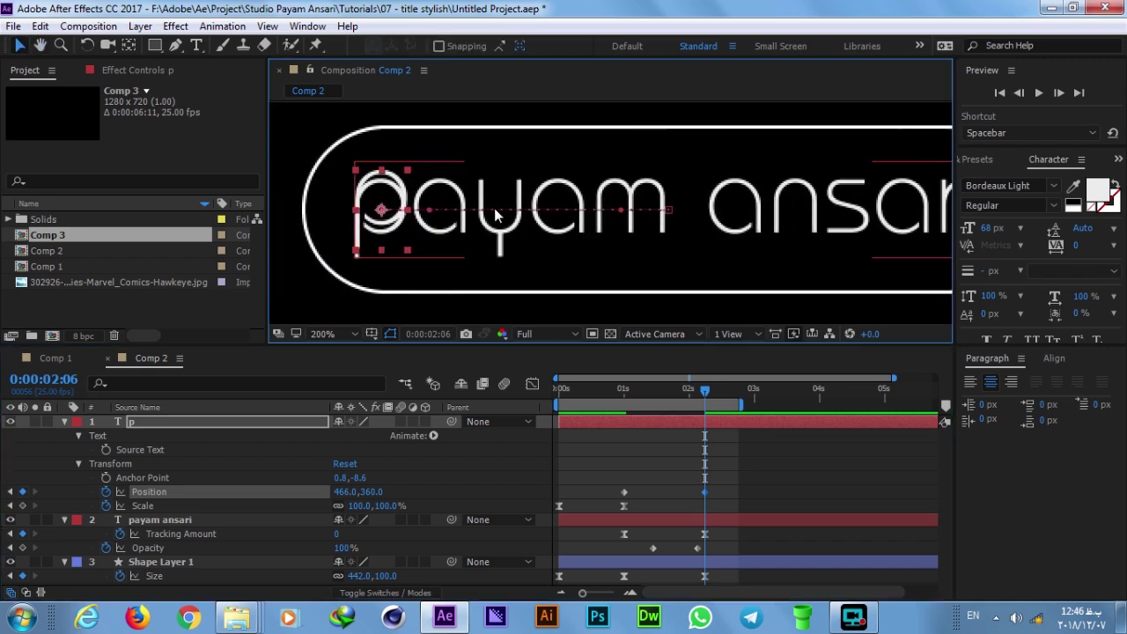
{"action": "left_click", "coordinate": [145, 491]}
{"action": "key", "text": "Down"}
{"action": "key", "text": "Down"}
{"action": "key", "text": "Down"}
{"action": "key", "text": "Down"}
{"action": "key", "text": "Down"}
{"action": "key", "text": "Down"}
{"action": "key", "text": "Down"}
{"action": "key", "text": "Down"}
{"action": "key", "text": "Down"}
{"action": "key", "text": "Down"}
{"action": "key", "text": "Down"}
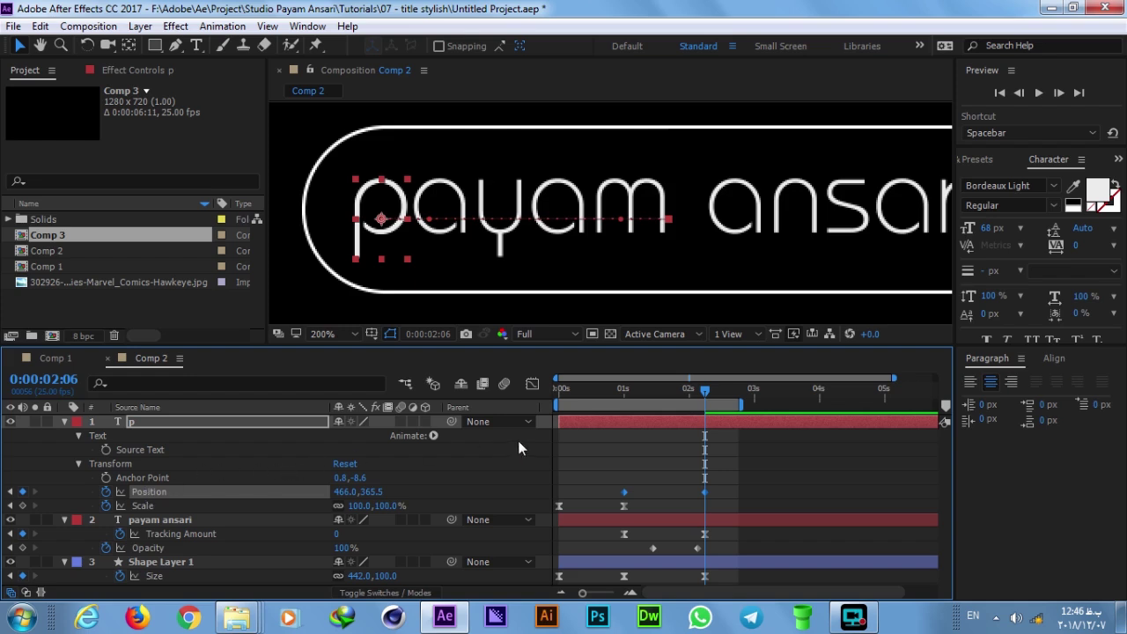
- Apply Easy Ease to both p Position keyframes and sharpen the speed curve's peak
{"action": "left_click", "coordinate": [723, 466]}
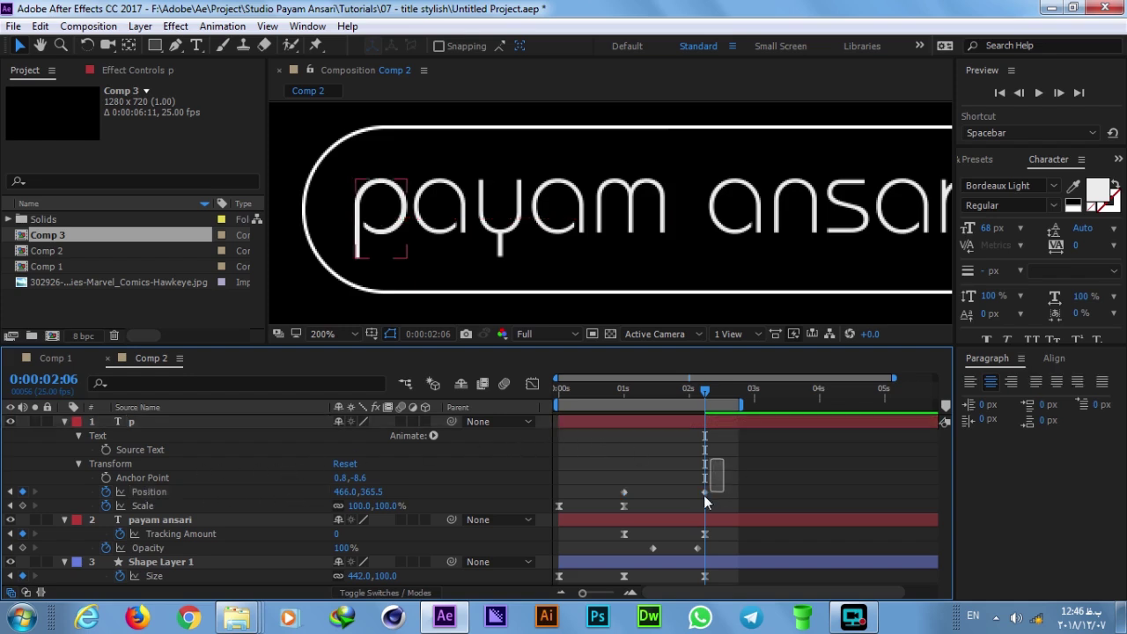
{"action": "left_click_drag", "start_coordinate": [704, 496], "coordinate": [620, 496]}
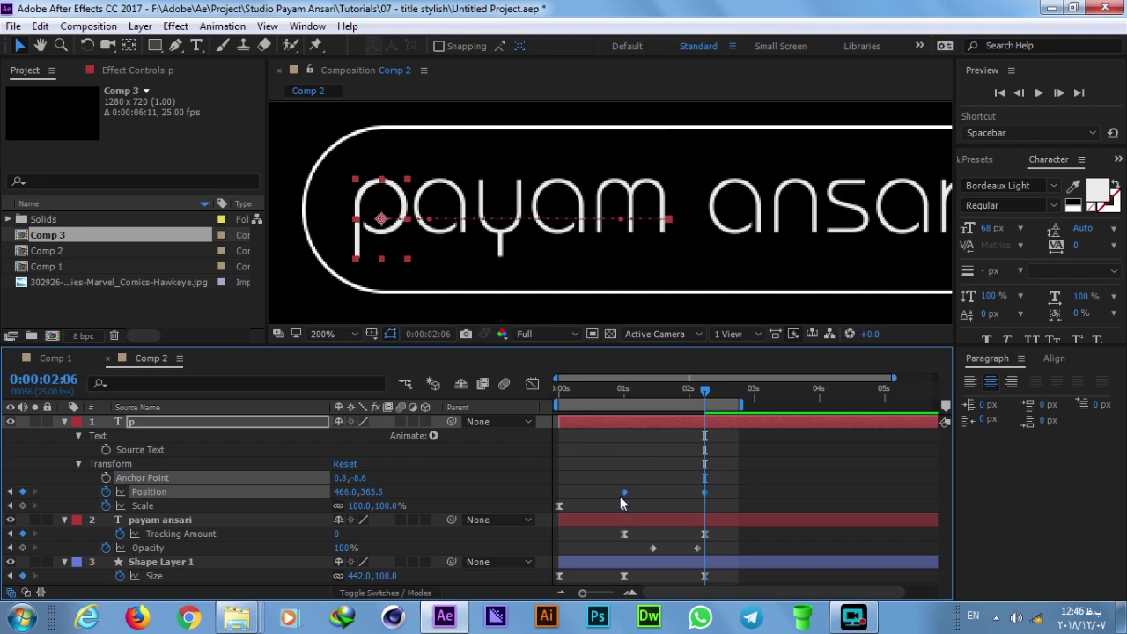
{"action": "key", "text": "F9"}
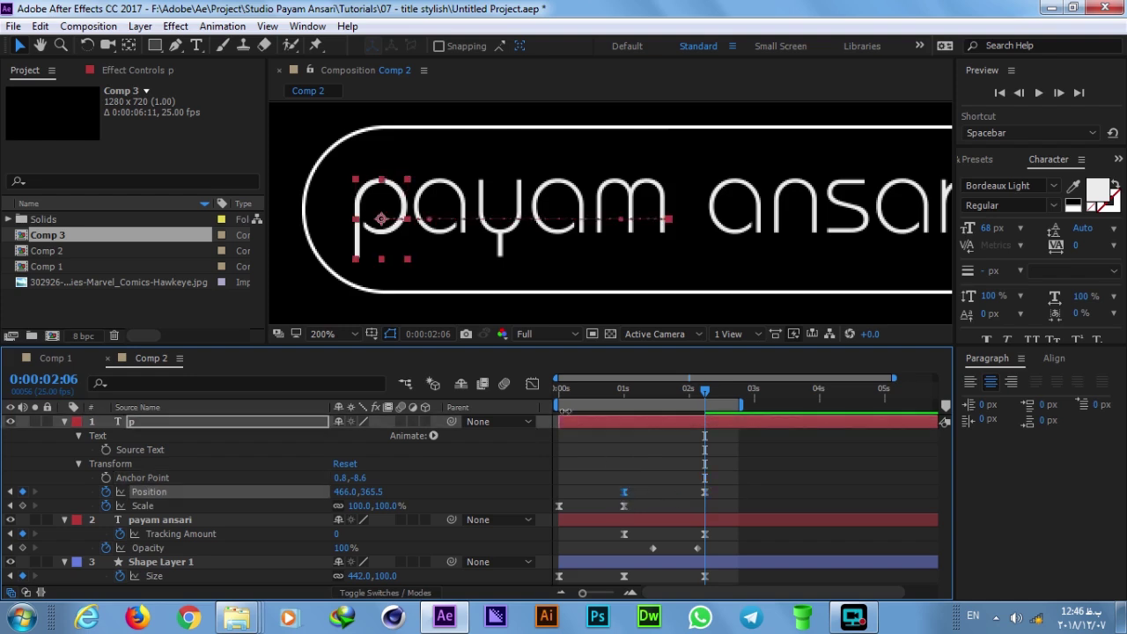
{"action": "left_click", "coordinate": [532, 384]}
{"action": "left_click_drag", "start_coordinate": [641, 532], "coordinate": [663, 531]}
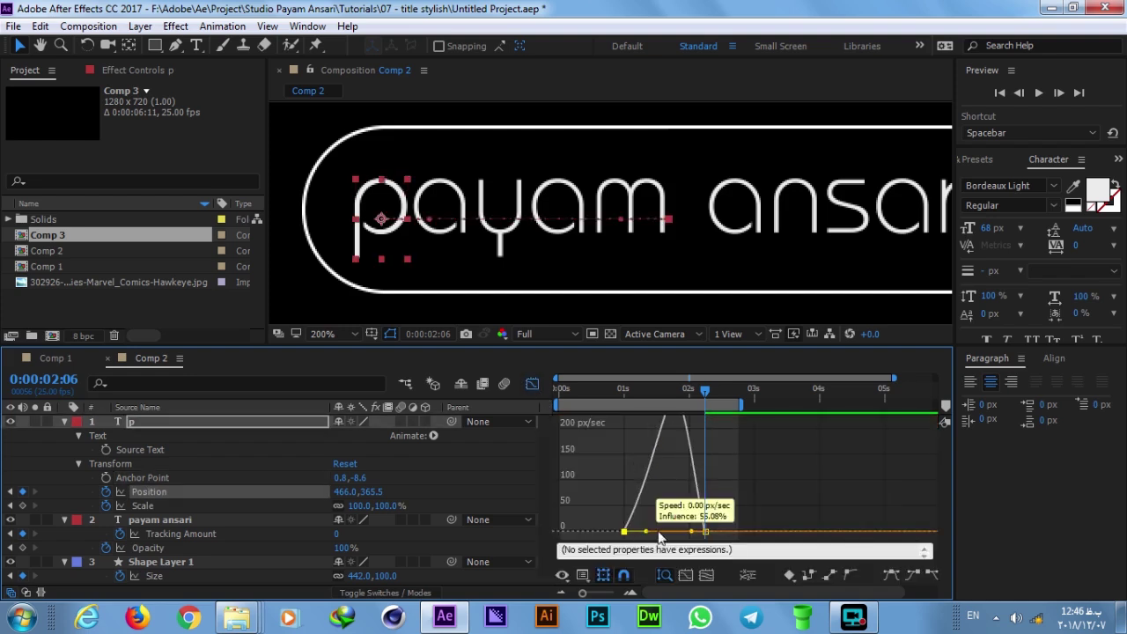
{"action": "left_click", "coordinate": [537, 389]}
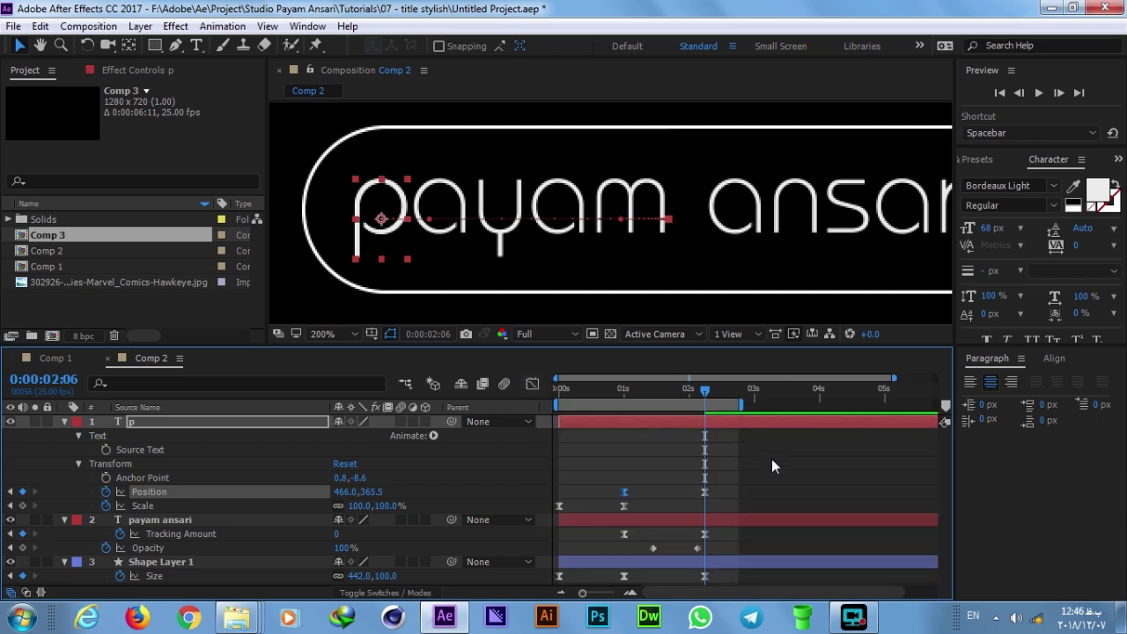
- Set the p's later Position keyframe ease influence to about 69%
{"action": "left_click", "coordinate": [704, 533]}
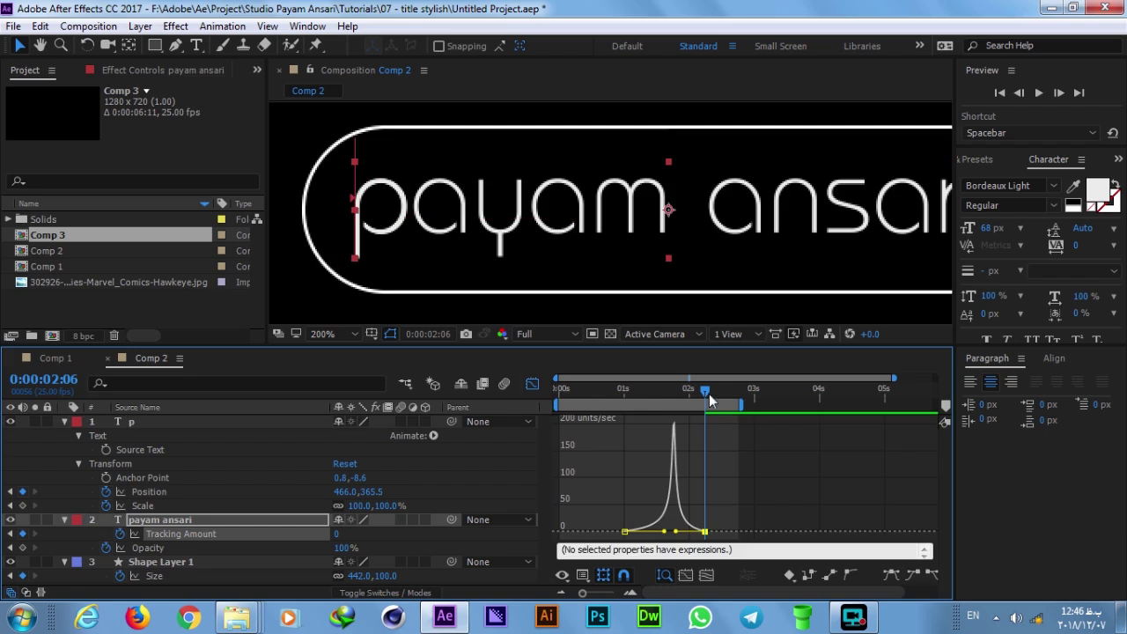
{"action": "left_click_drag", "start_coordinate": [704, 388], "coordinate": [685, 388]}
{"action": "scroll", "coordinate": [669, 480], "scroll_direction": "up", "scroll_amount": 5}
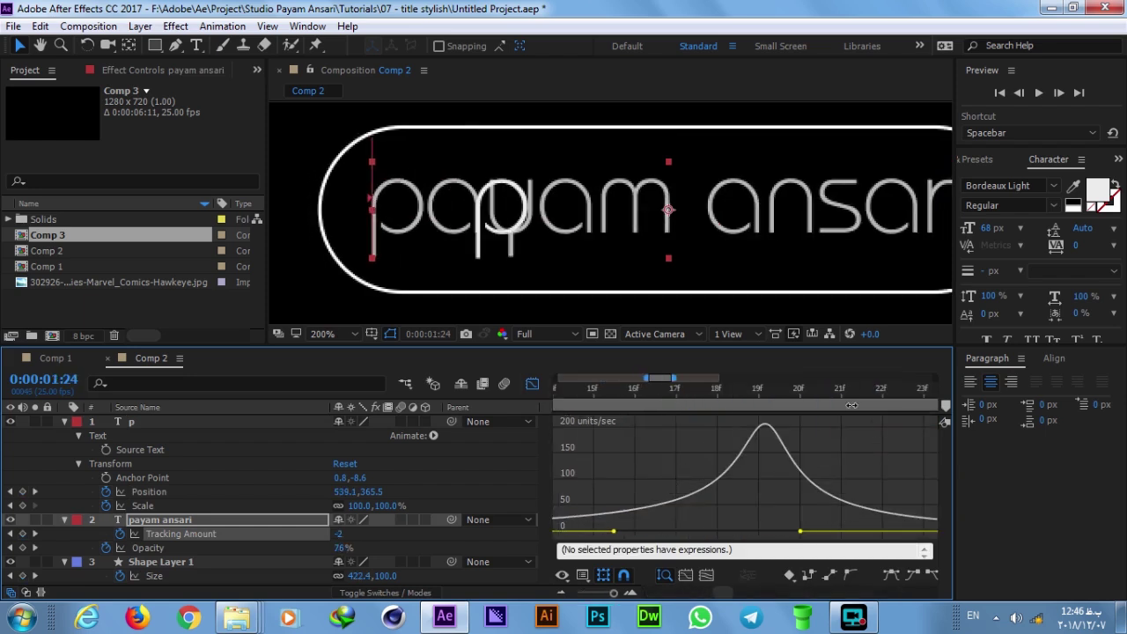
{"action": "left_click_drag", "start_coordinate": [852, 403], "coordinate": [797, 400]}
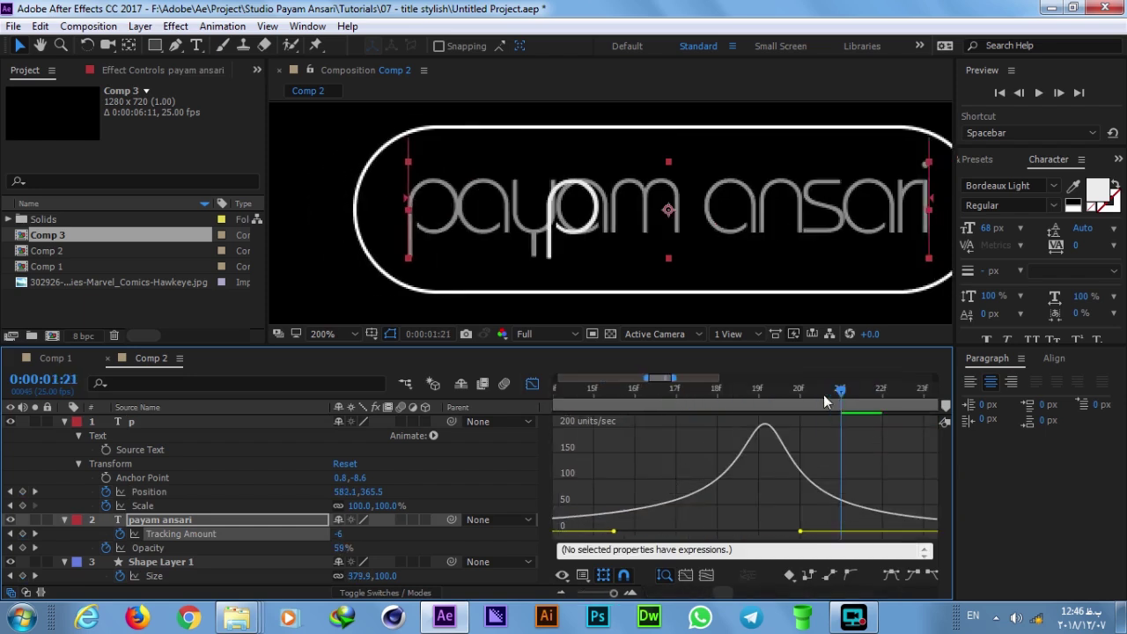
{"action": "left_click", "coordinate": [530, 383]}
{"action": "scroll", "coordinate": [678, 503], "scroll_direction": "down", "scroll_amount": 5}
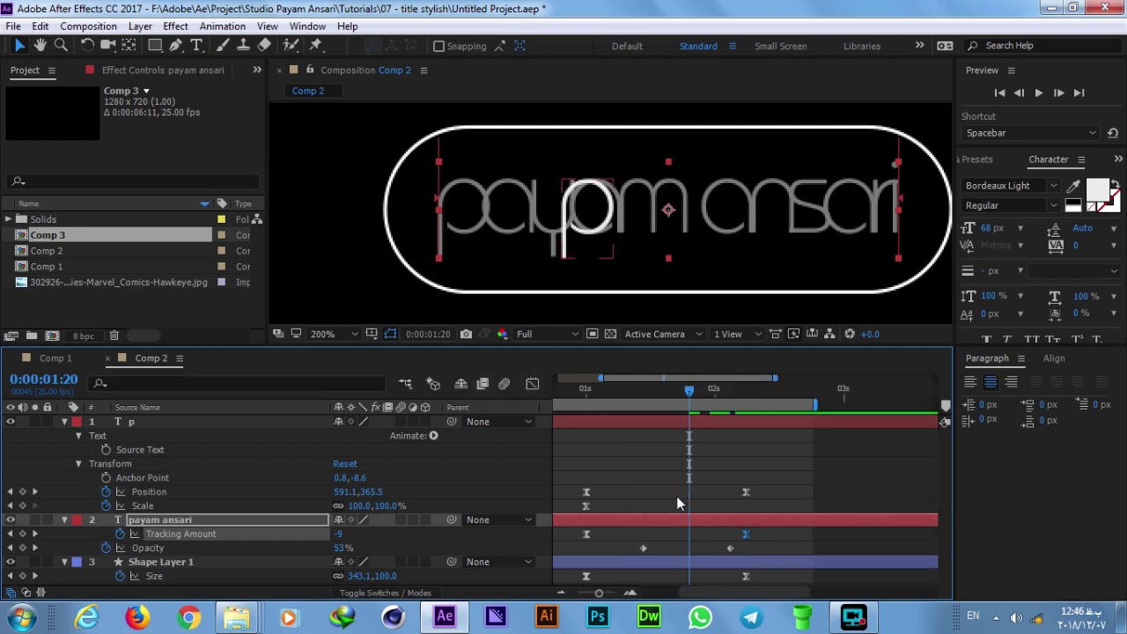
{"action": "left_click_drag", "start_coordinate": [758, 477], "coordinate": [740, 493]}
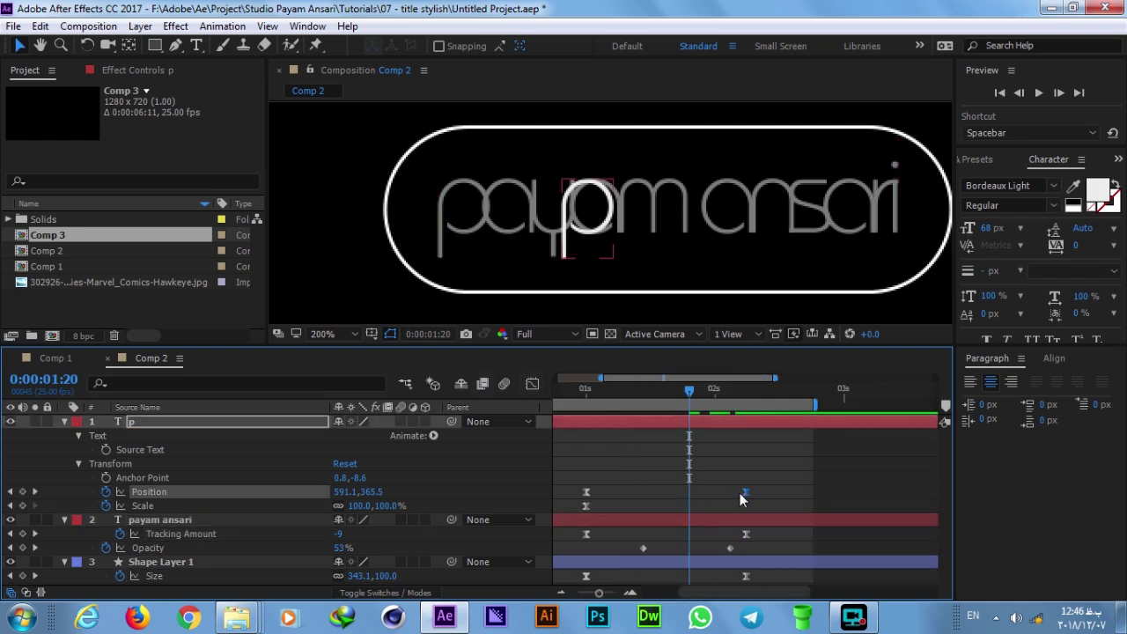
{"action": "left_click", "coordinate": [532, 384]}
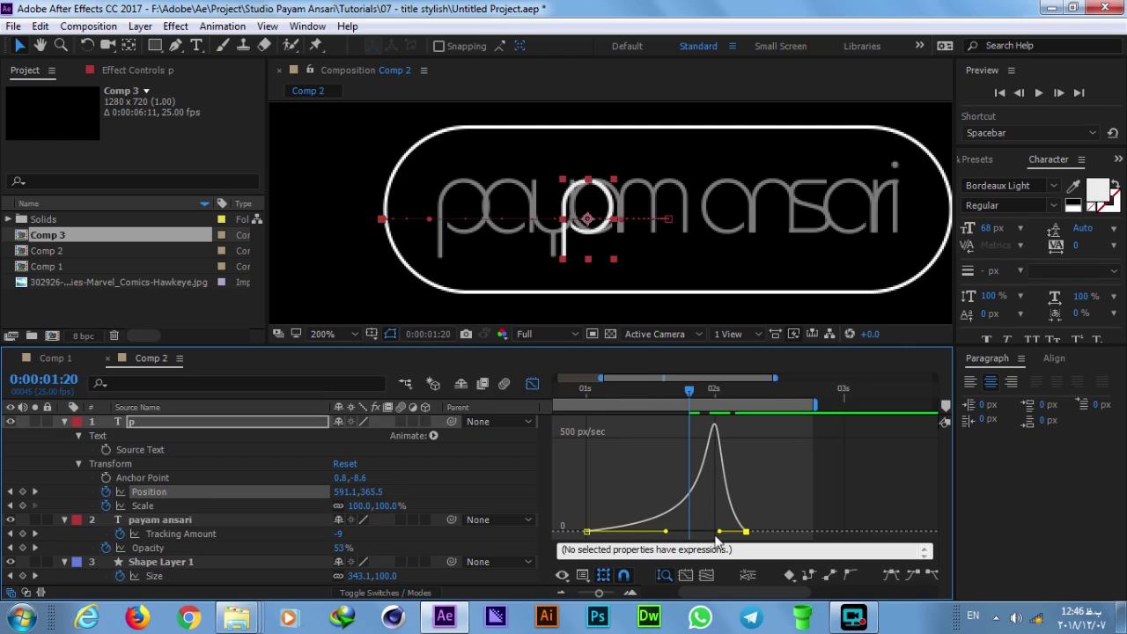
{"action": "left_click_drag", "start_coordinate": [720, 534], "coordinate": [690, 537]}
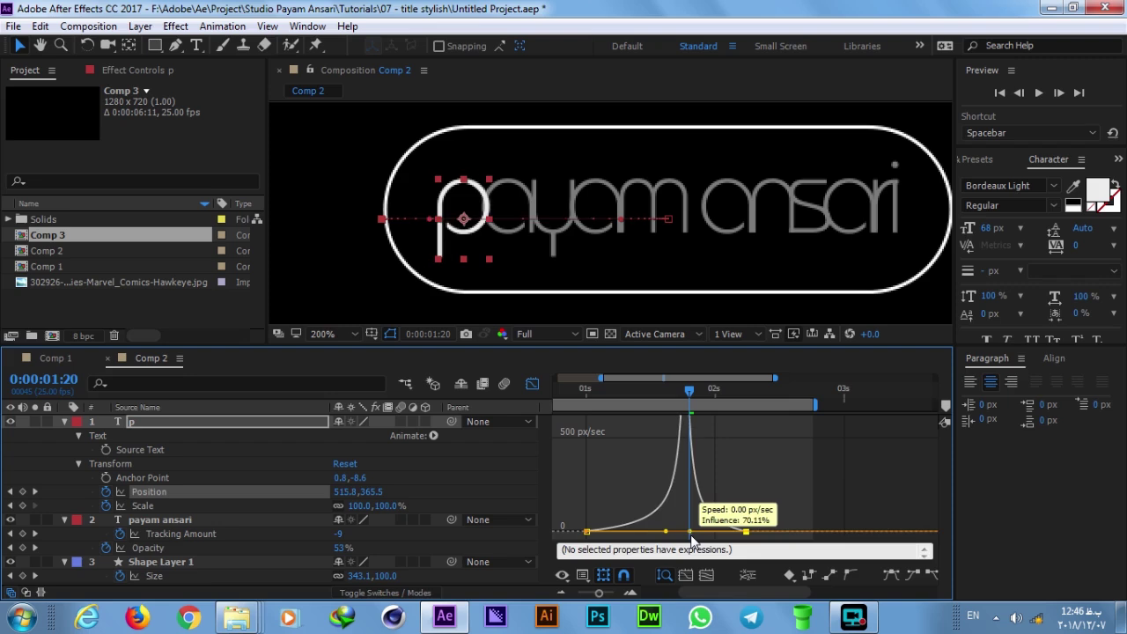
{"action": "left_click", "coordinate": [535, 385]}
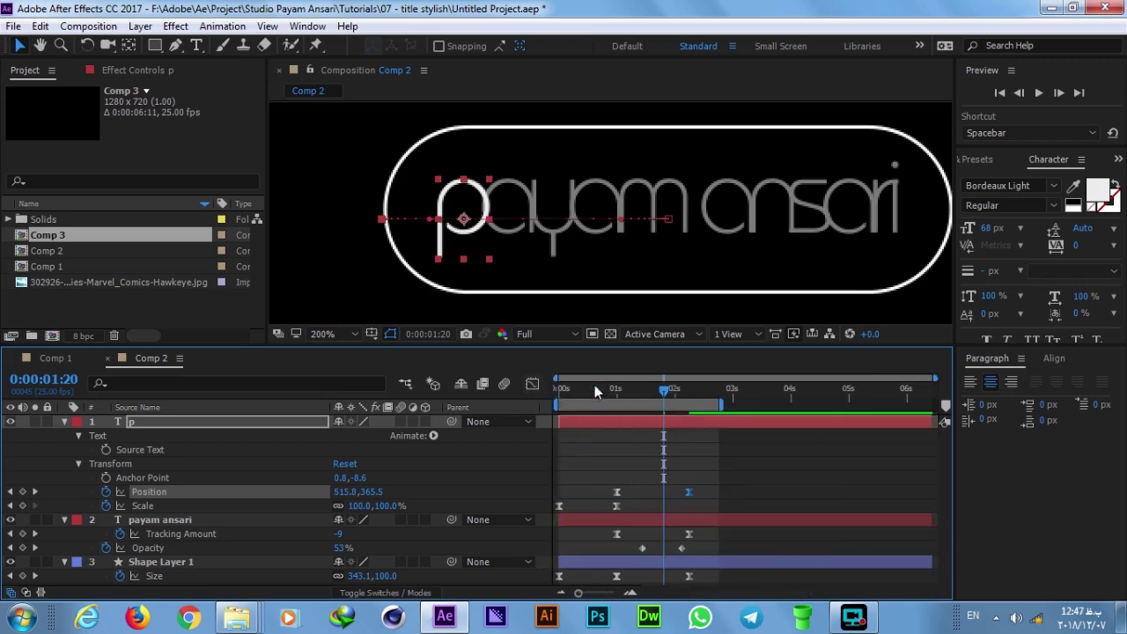
- Preview Comp 2 from the start, adjust the viewer zoom, and extend the work area to the full comp
{"action": "key", "text": "Home"}
{"action": "key", "text": "space"}
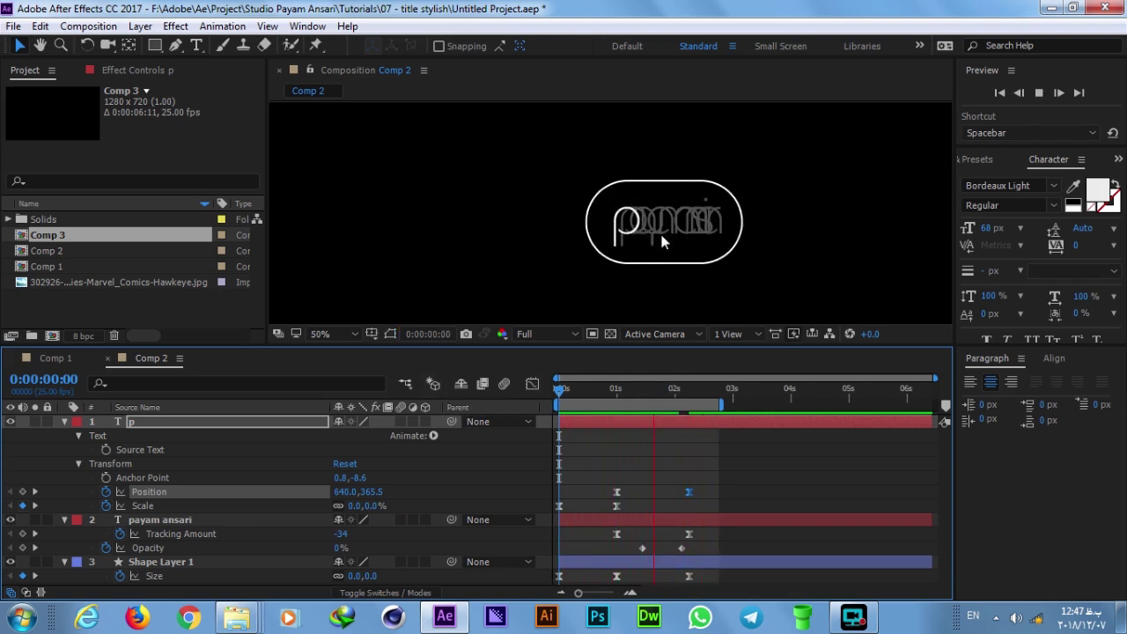
{"action": "key", "text": "comma"}
{"action": "key", "text": "comma"}
{"action": "key", "text": "comma"}
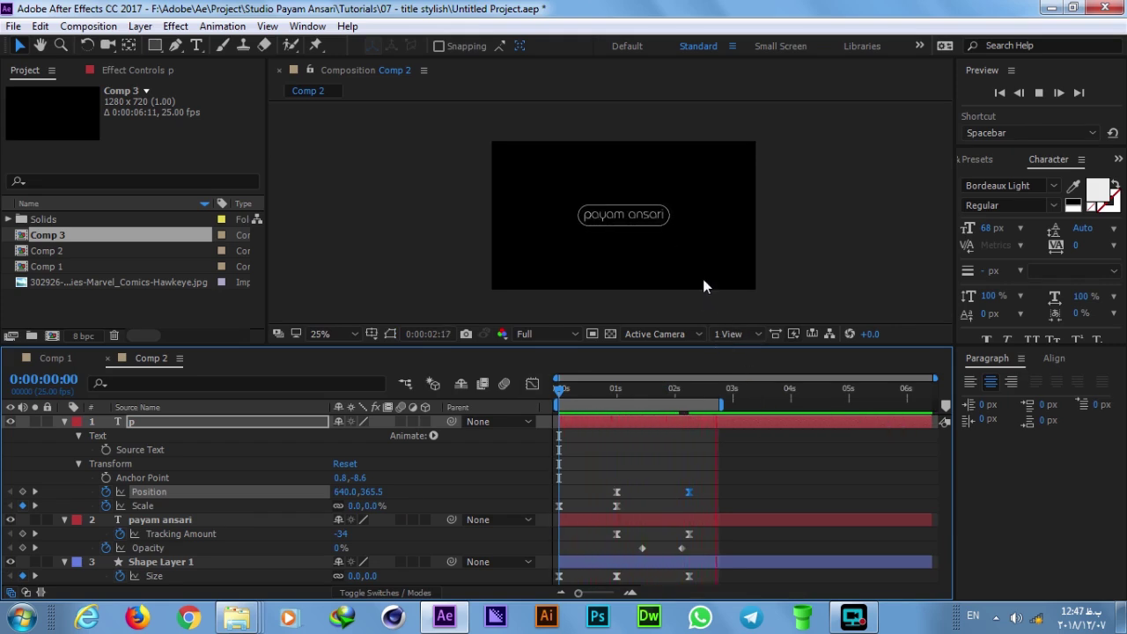
{"action": "key", "text": "period"}
{"action": "key", "text": "period"}
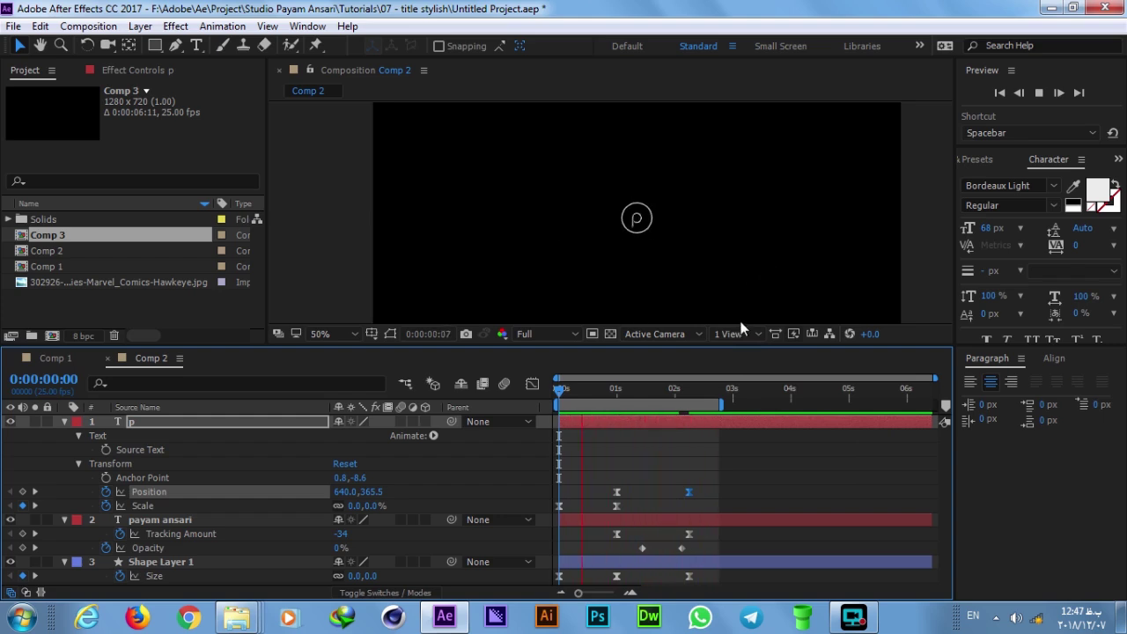
{"action": "double_click", "coordinate": [723, 402]}
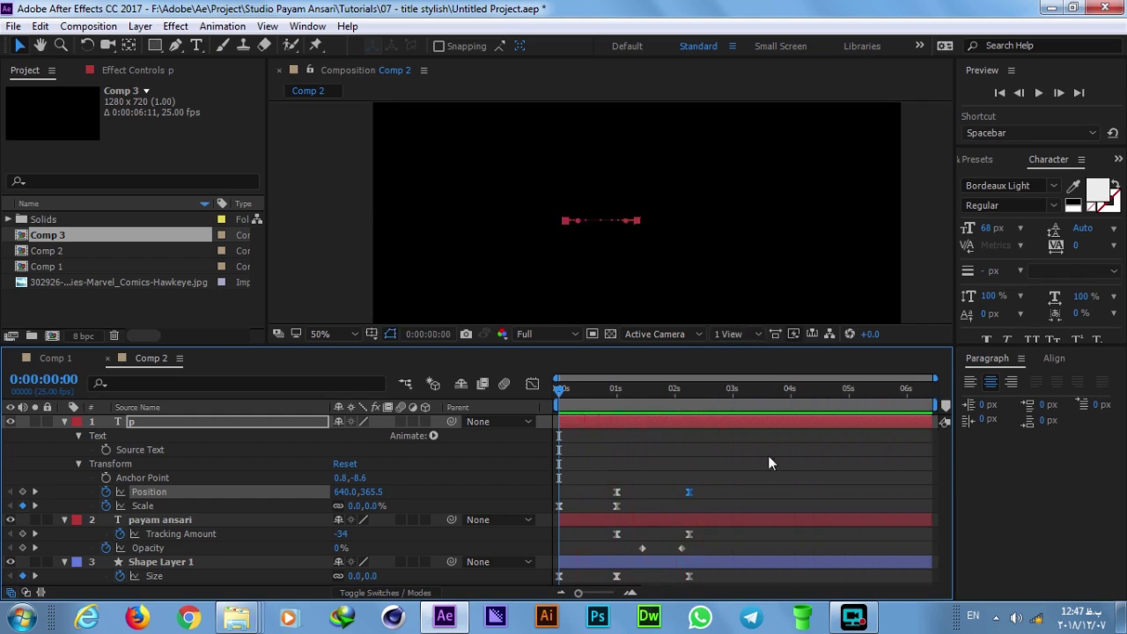
- Duplicate the p's 2:06 Position keyframe at 3:08
{"action": "left_click", "coordinate": [689, 394]}
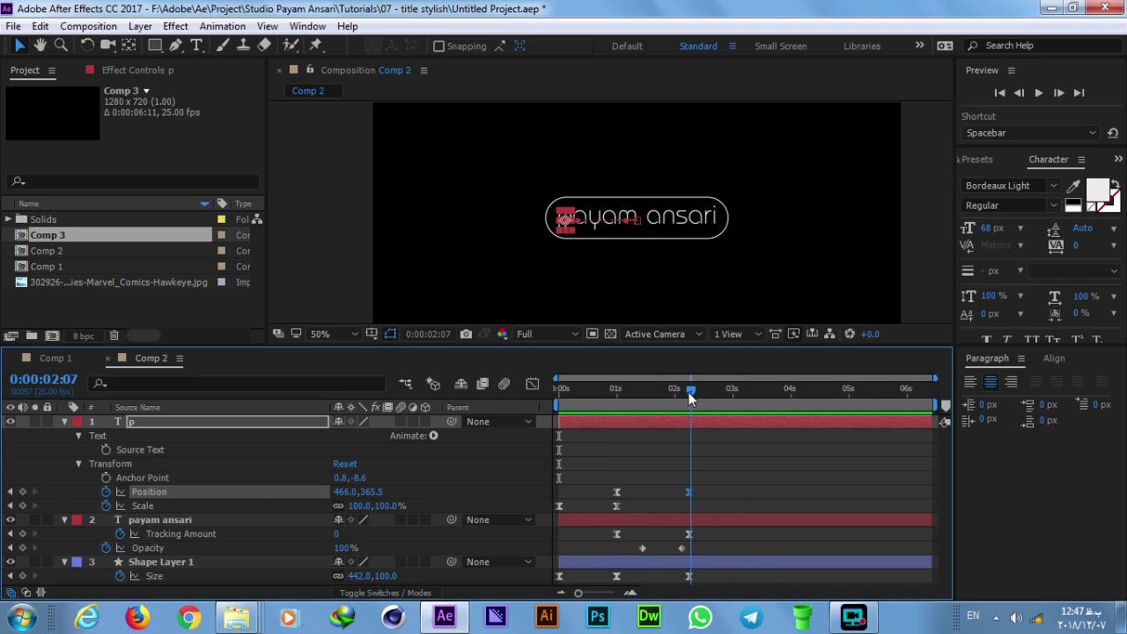
{"action": "left_click_drag", "start_coordinate": [708, 456], "coordinate": [679, 505]}
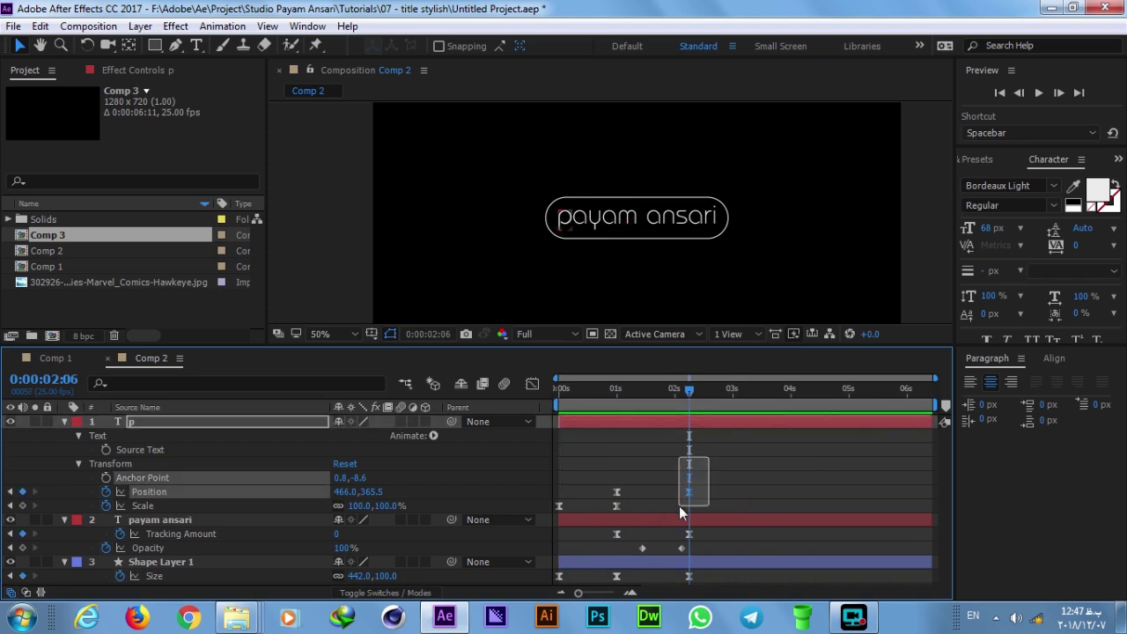
{"action": "left_click_drag", "start_coordinate": [734, 392], "coordinate": [752, 393]}
{"action": "key", "text": "ctrl+c"}
{"action": "key", "text": "ctrl+v"}
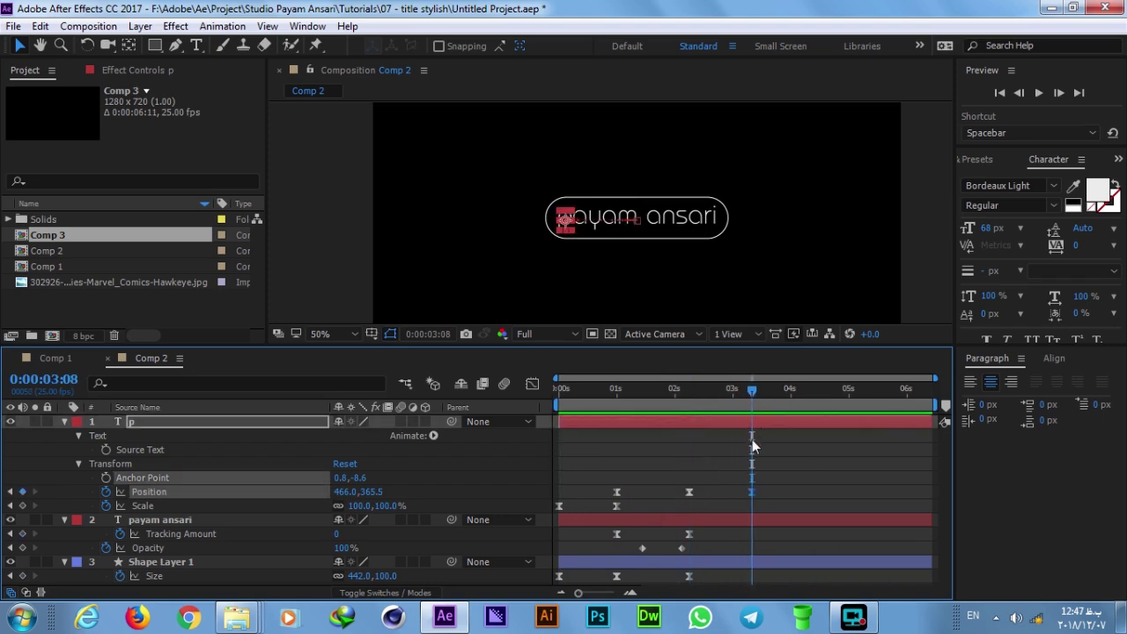
- Add the title's Tracking Amount and full-Opacity hold keyframes at 3:08
{"action": "left_click", "coordinate": [717, 523]}
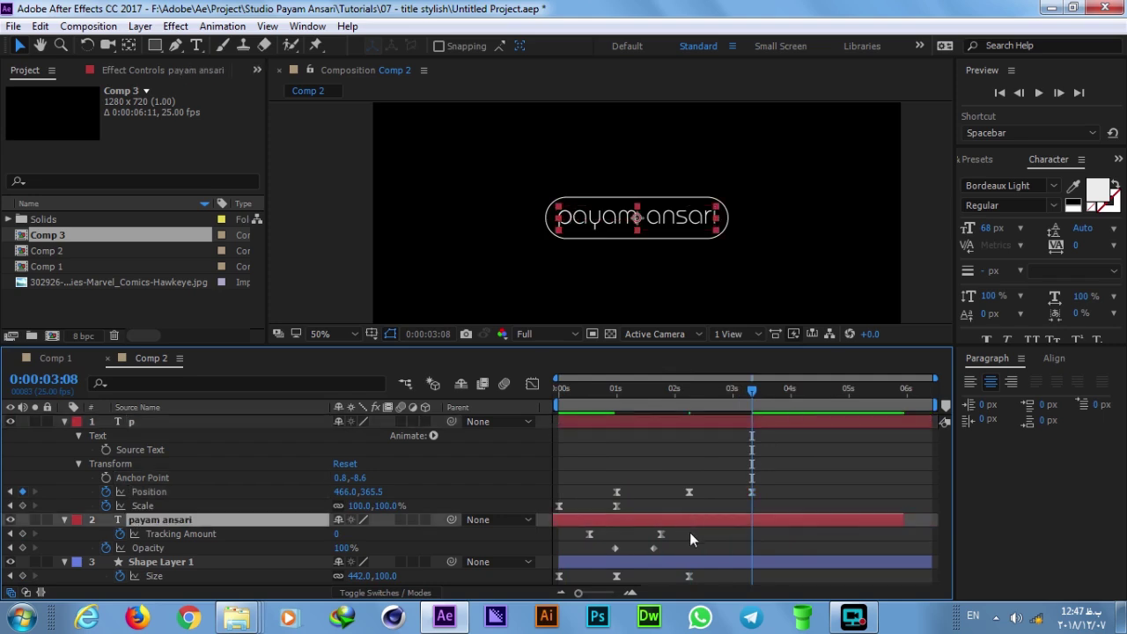
{"action": "left_click", "coordinate": [690, 533]}
{"action": "key", "text": "ctrl+c"}
{"action": "key", "text": "ctrl+v"}
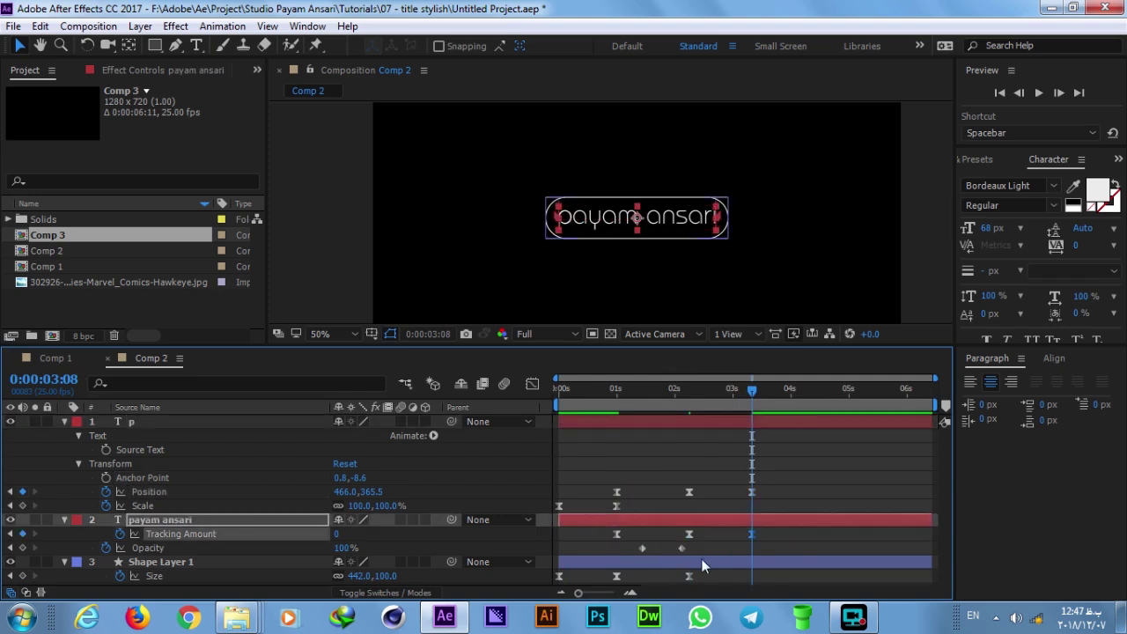
{"action": "left_click", "coordinate": [681, 549]}
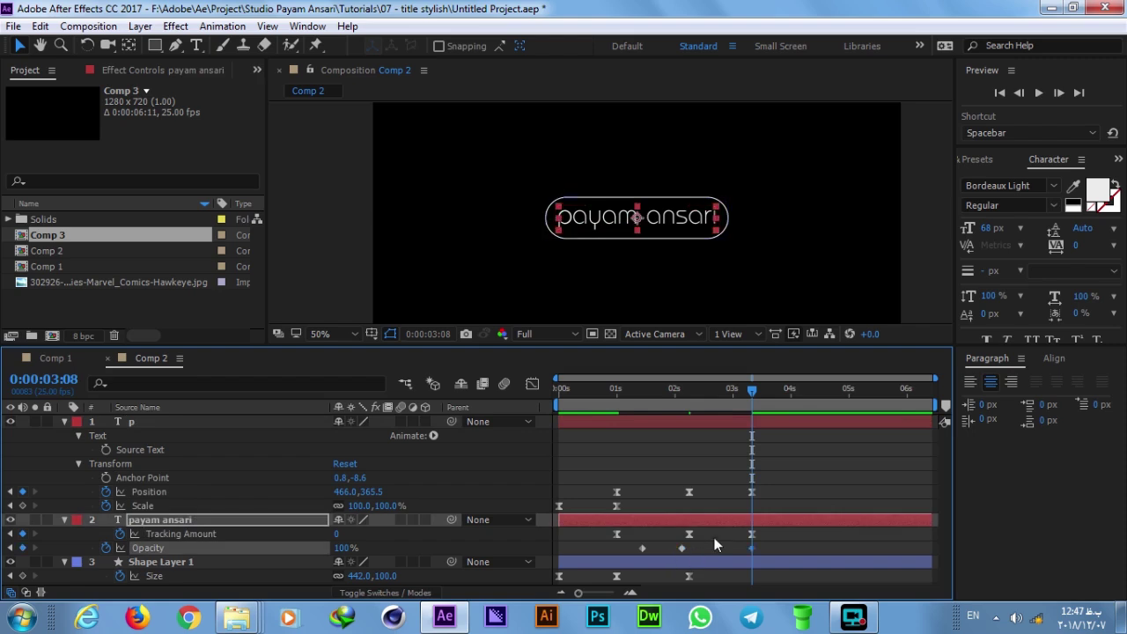
{"action": "left_click", "coordinate": [715, 578]}
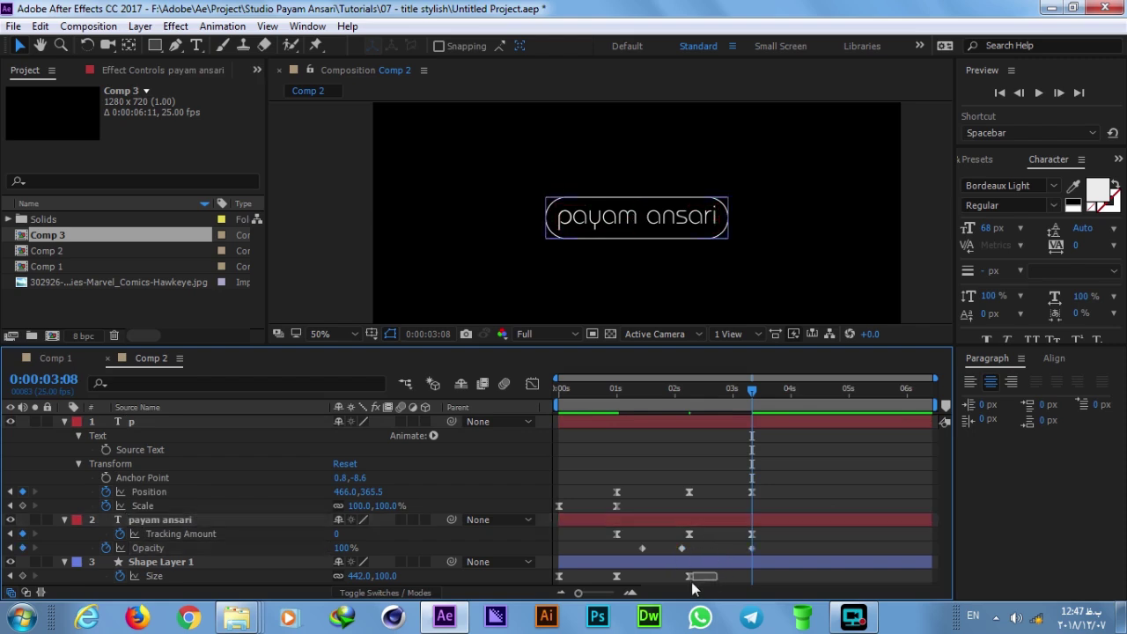
{"action": "left_click", "coordinate": [694, 563]}
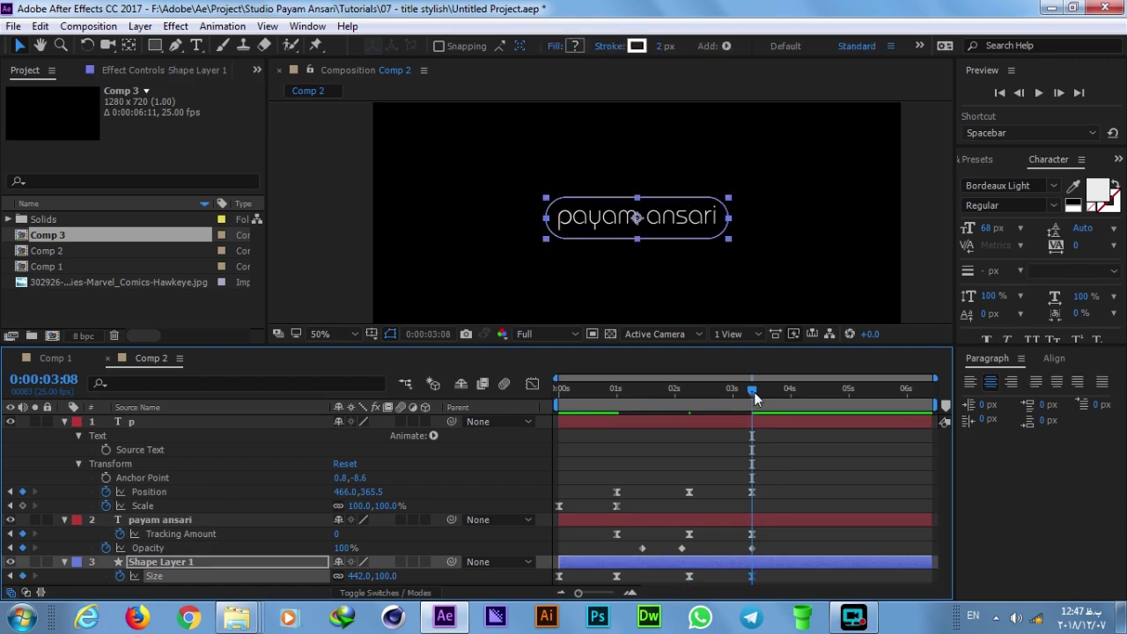
- At 4:12, paste the starting -34 tracking and 100,100 shape Size keyframes
{"action": "left_click_drag", "start_coordinate": [754, 392], "coordinate": [819, 392]}
{"action": "mouse_move", "coordinate": [656, 474]}
{"action": "left_mouse_down"}
{"action": "mouse_move", "coordinate": [606, 495]}
{"action": "mouse_move", "coordinate": [619, 503]}
{"action": "left_mouse_up"}
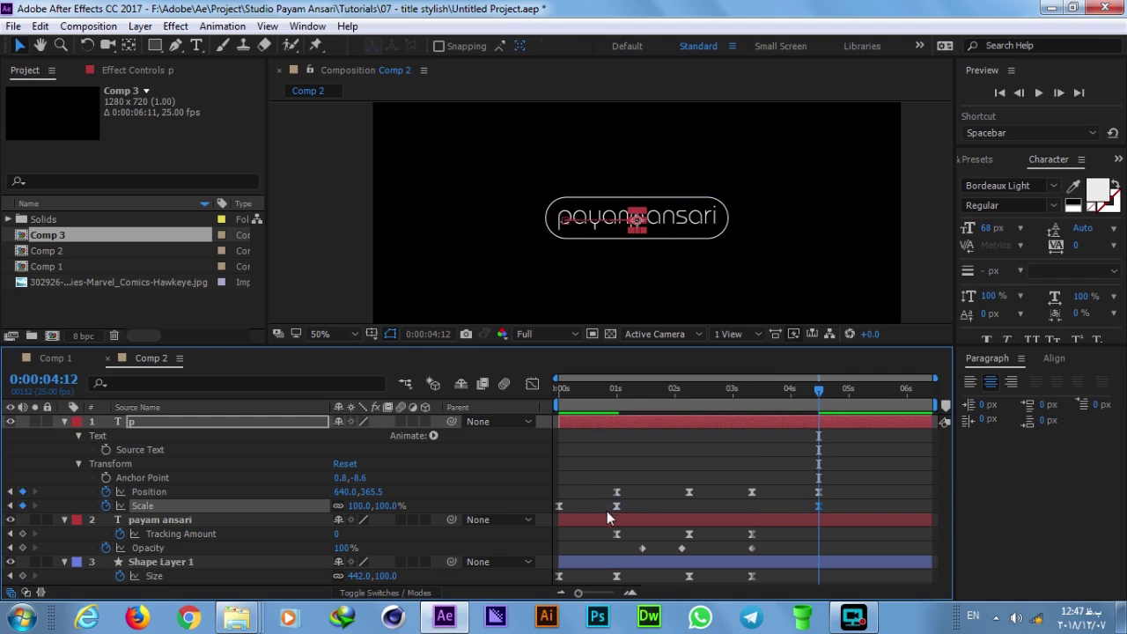
{"action": "mouse_move", "coordinate": [625, 531]}
{"action": "left_mouse_down"}
{"action": "mouse_move", "coordinate": [608, 538]}
{"action": "mouse_move", "coordinate": [606, 590]}
{"action": "left_mouse_up"}
{"action": "key", "text": "ctrl+c"}
{"action": "key", "text": "ctrl+v"}
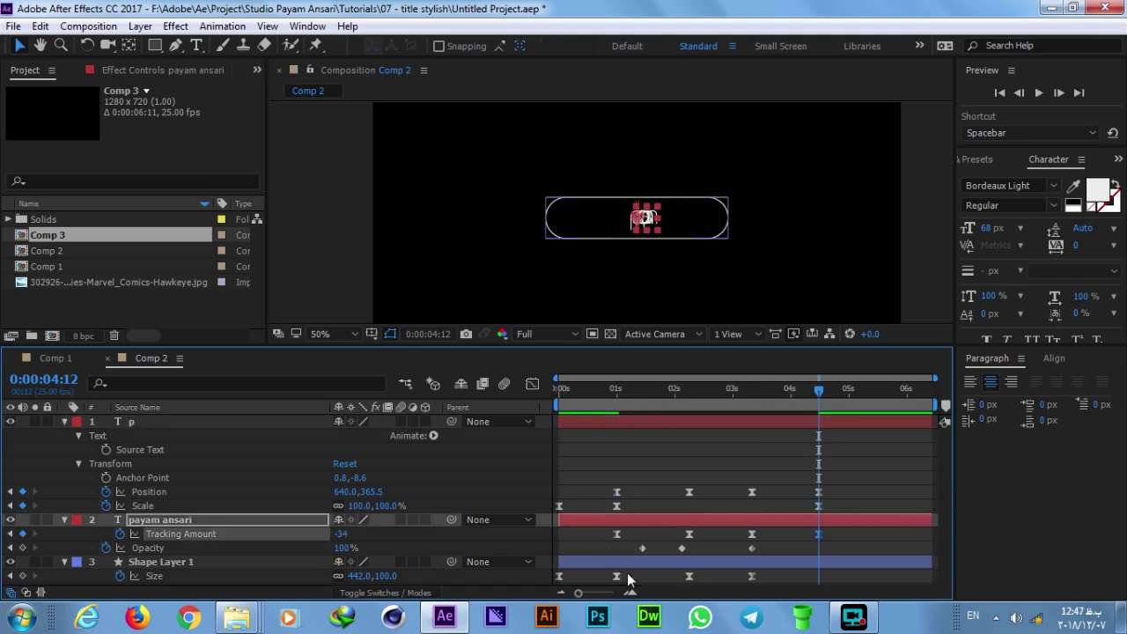
{"action": "key", "text": "ctrl+c"}
{"action": "key", "text": "ctrl+v"}
- At 5:10, paste the p's 0% Scale and the shape's 0,0 Size keyframes
{"action": "left_click_drag", "start_coordinate": [815, 397], "coordinate": [870, 401]}
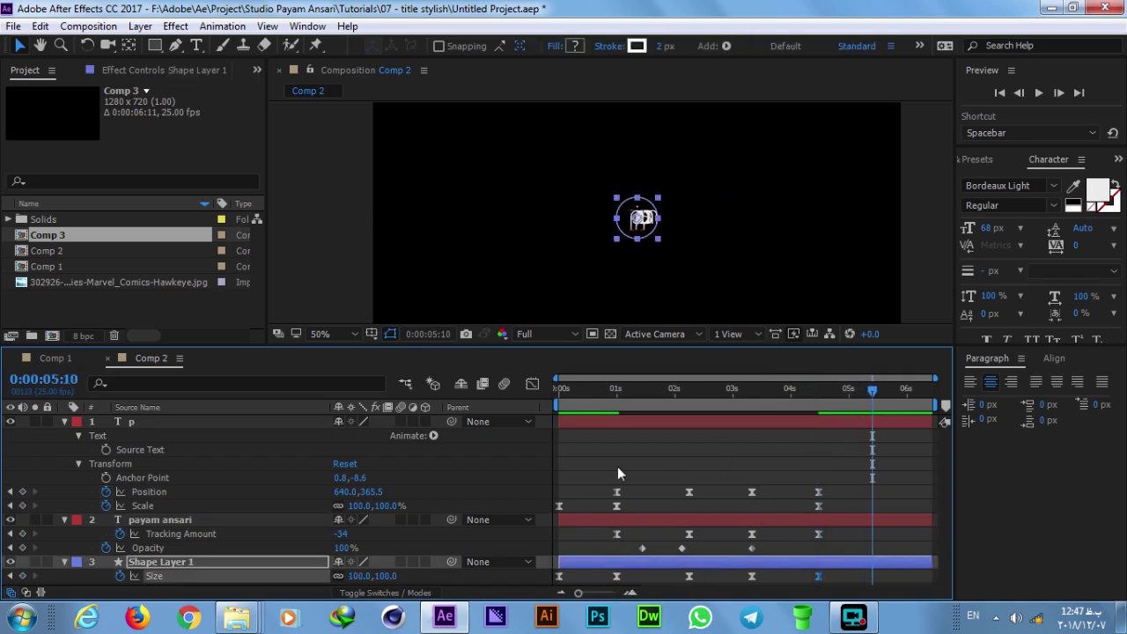
{"action": "left_click_drag", "start_coordinate": [591, 475], "coordinate": [544, 514]}
{"action": "key", "text": "ctrl+c"}
{"action": "key", "text": "ctrl+v"}
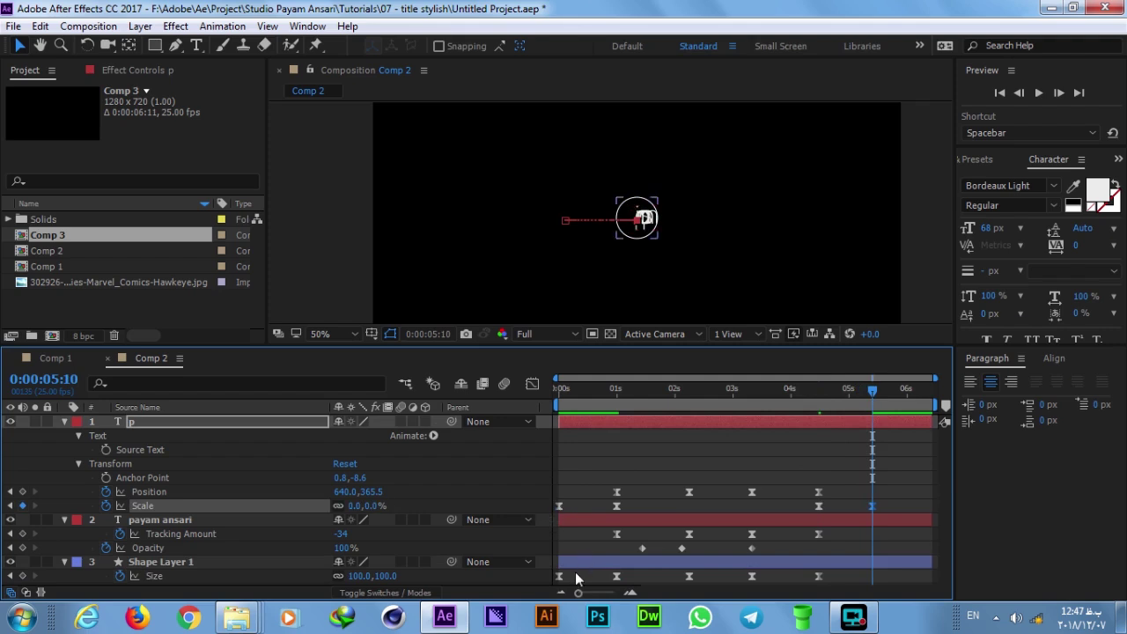
{"action": "left_click", "coordinate": [559, 576]}
{"action": "key", "text": "ctrl+c"}
{"action": "key", "text": "ctrl+v"}
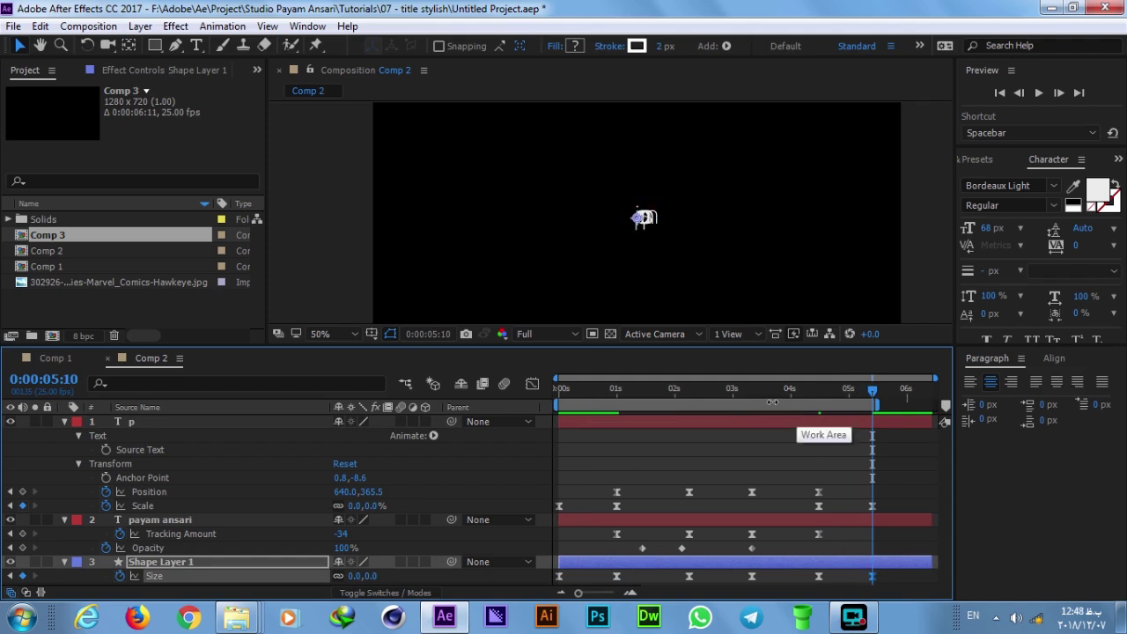
{"action": "left_click_drag", "start_coordinate": [765, 395], "coordinate": [758, 396]}
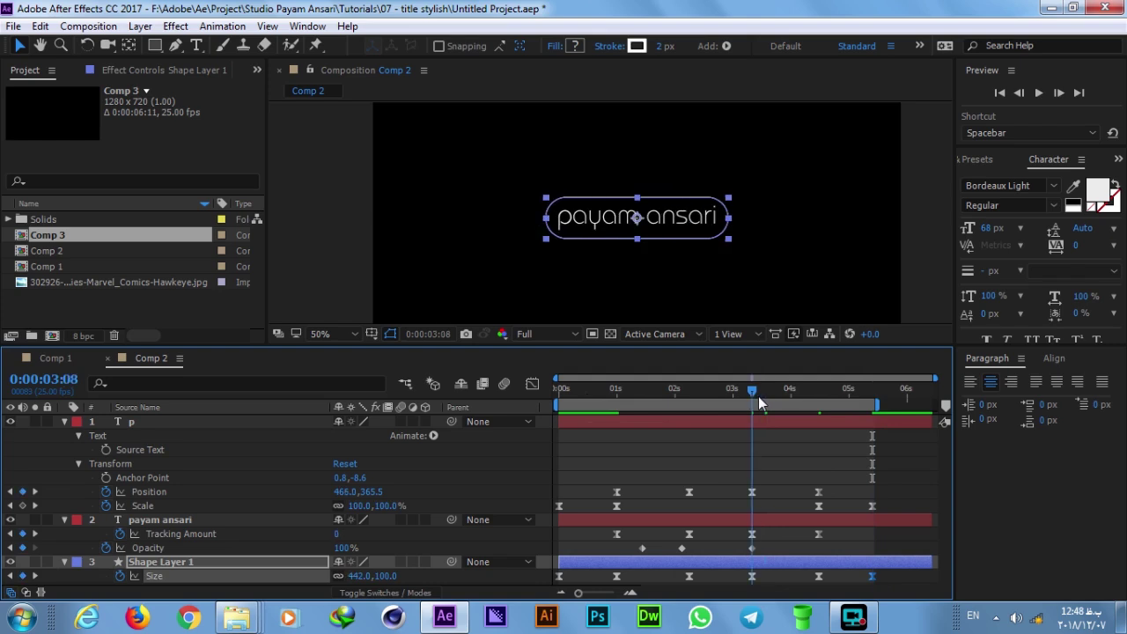
- Add a 0% Opacity keyframe for the title near 4:00 and preview the fade-out
{"action": "left_click", "coordinate": [642, 548]}
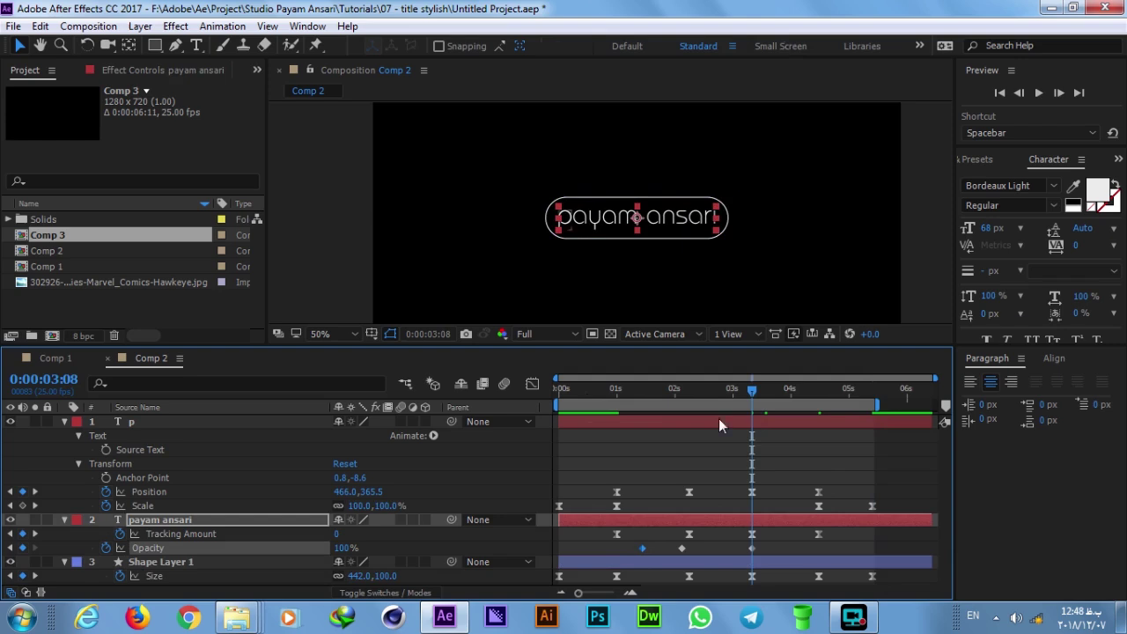
{"action": "mouse_move", "coordinate": [744, 394]}
{"action": "left_mouse_down"}
{"action": "mouse_move", "coordinate": [790, 392]}
{"action": "mouse_move", "coordinate": [769, 401]}
{"action": "left_mouse_up"}
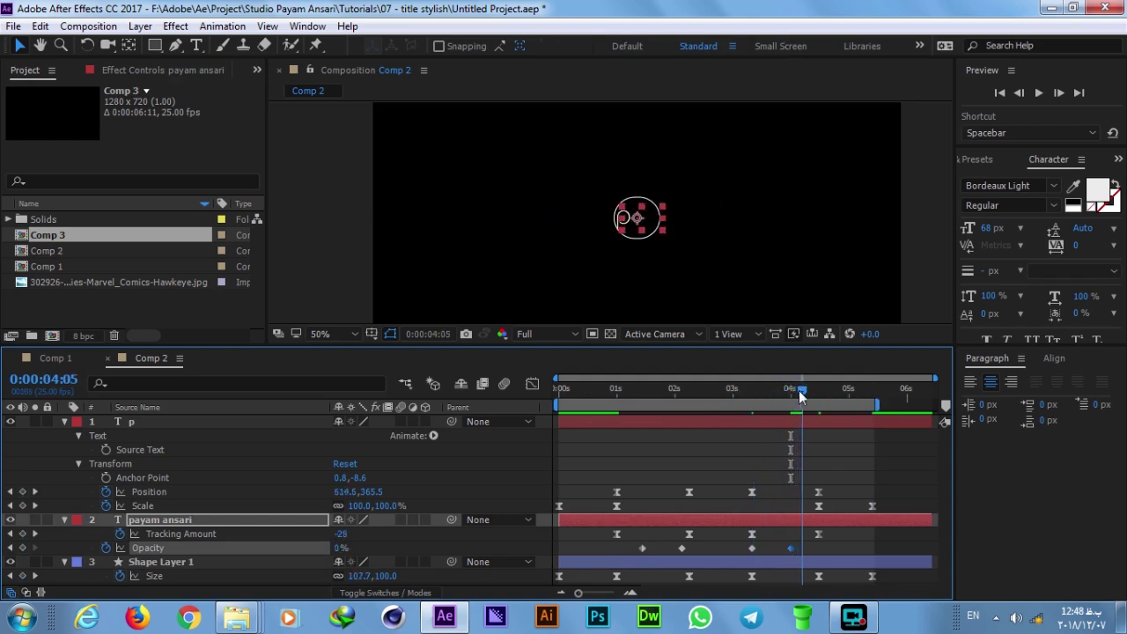
{"action": "key", "text": "space"}
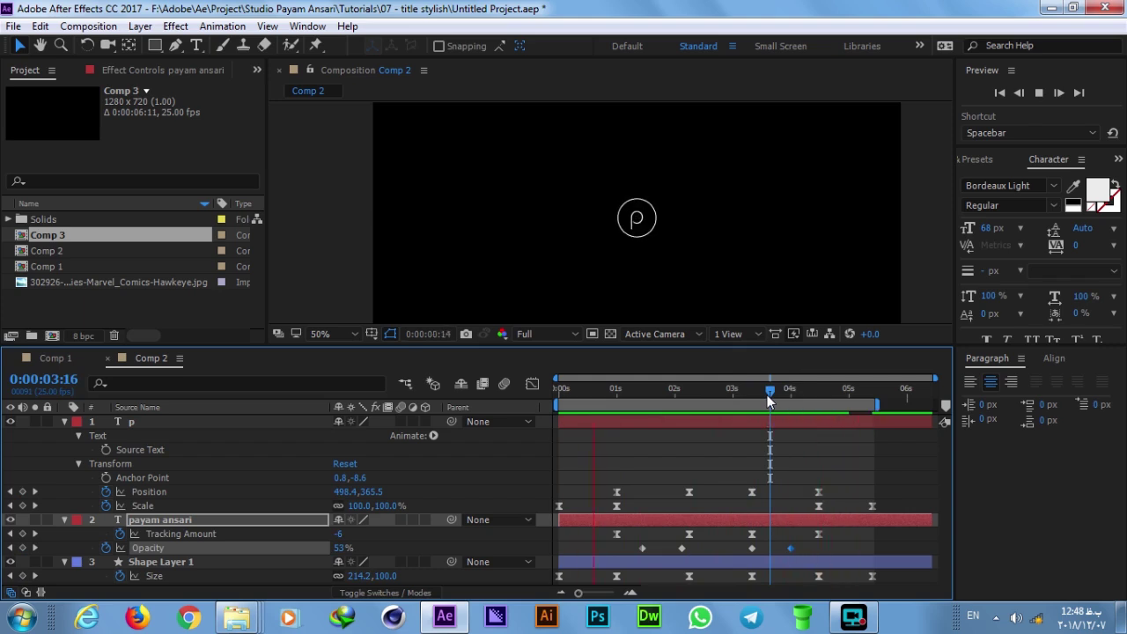
{"action": "key", "text": "space"}
{"action": "mouse_move", "coordinate": [753, 403]}
{"action": "left_mouse_down"}
{"action": "mouse_move", "coordinate": [819, 403]}
{"action": "mouse_move", "coordinate": [816, 590]}
{"action": "left_mouse_up"}
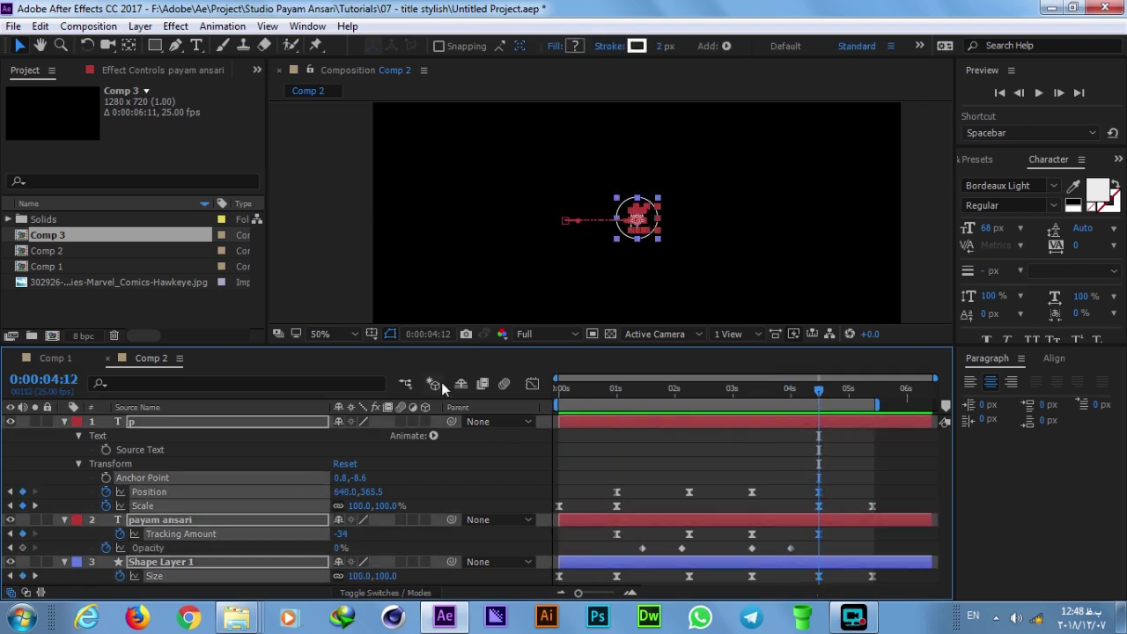
- Lengthen the ease on both sides of the 4:12 keyframes, one influence near 52%
{"action": "left_click", "coordinate": [531, 384]}
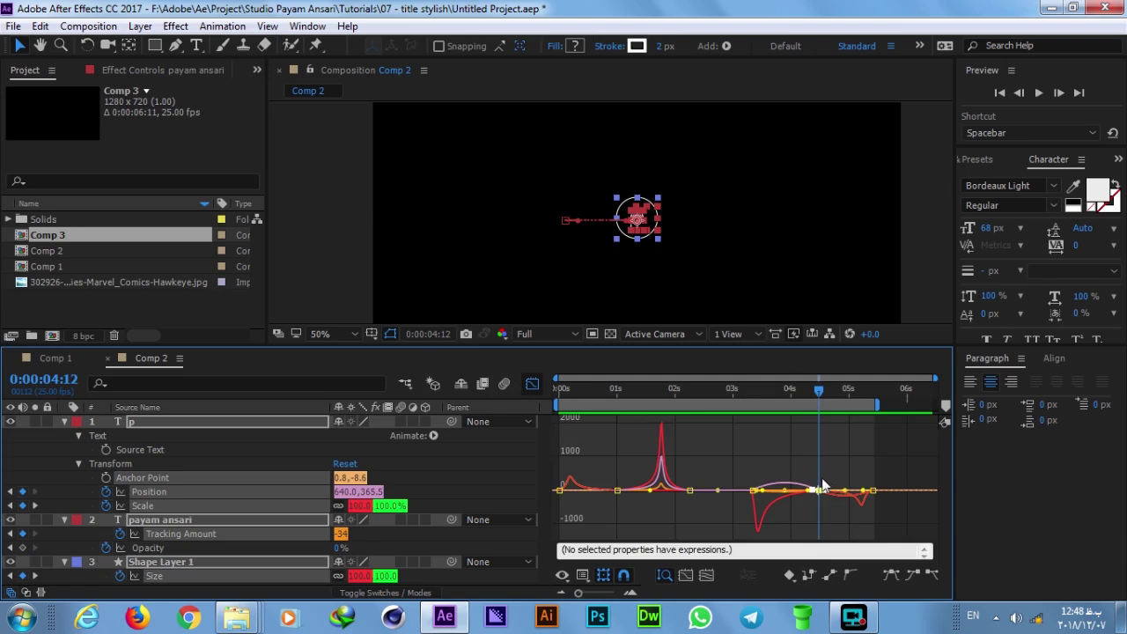
{"action": "scroll", "coordinate": [823, 484], "scroll_direction": "up", "scroll_amount": 5}
{"action": "mouse_move", "coordinate": [692, 498]}
{"action": "left_mouse_down"}
{"action": "mouse_move", "coordinate": [581, 493]}
{"action": "mouse_move", "coordinate": [737, 456]}
{"action": "mouse_move", "coordinate": [681, 453]}
{"action": "mouse_move", "coordinate": [590, 480]}
{"action": "left_mouse_up"}
{"action": "scroll", "coordinate": [614, 502], "scroll_direction": "down", "scroll_amount": 3}
{"action": "left_click_drag", "start_coordinate": [792, 475], "coordinate": [872, 477]}
{"action": "left_click", "coordinate": [534, 387]}
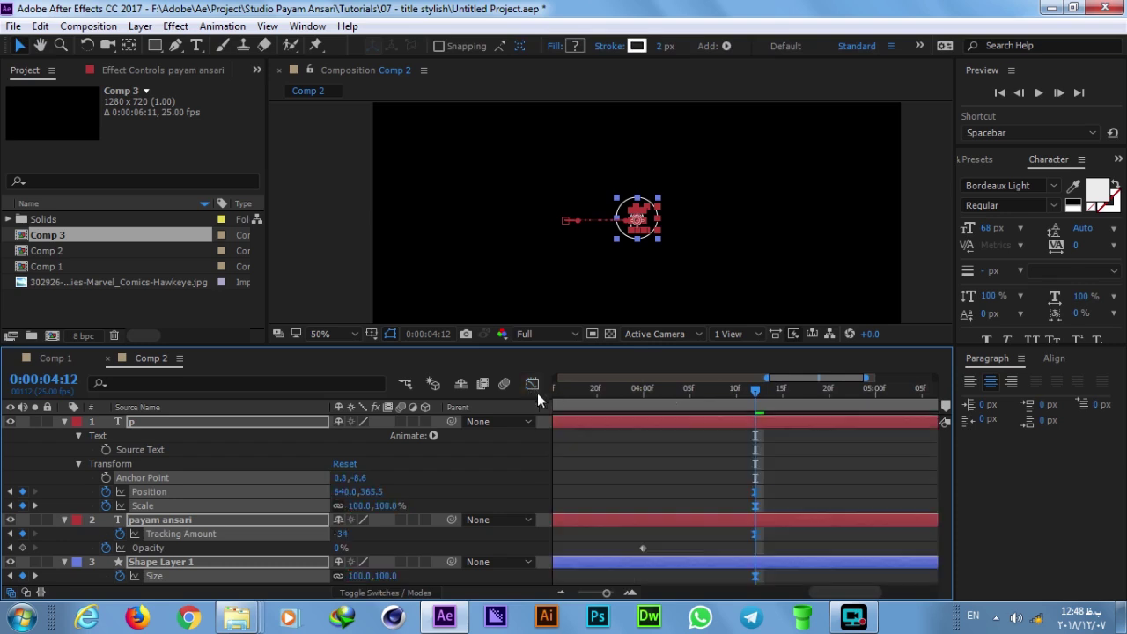
{"action": "key", "text": "semicolon"}
- Preview the animation and scrub to about 3:22 where the title fades
{"action": "left_click", "coordinate": [697, 388]}
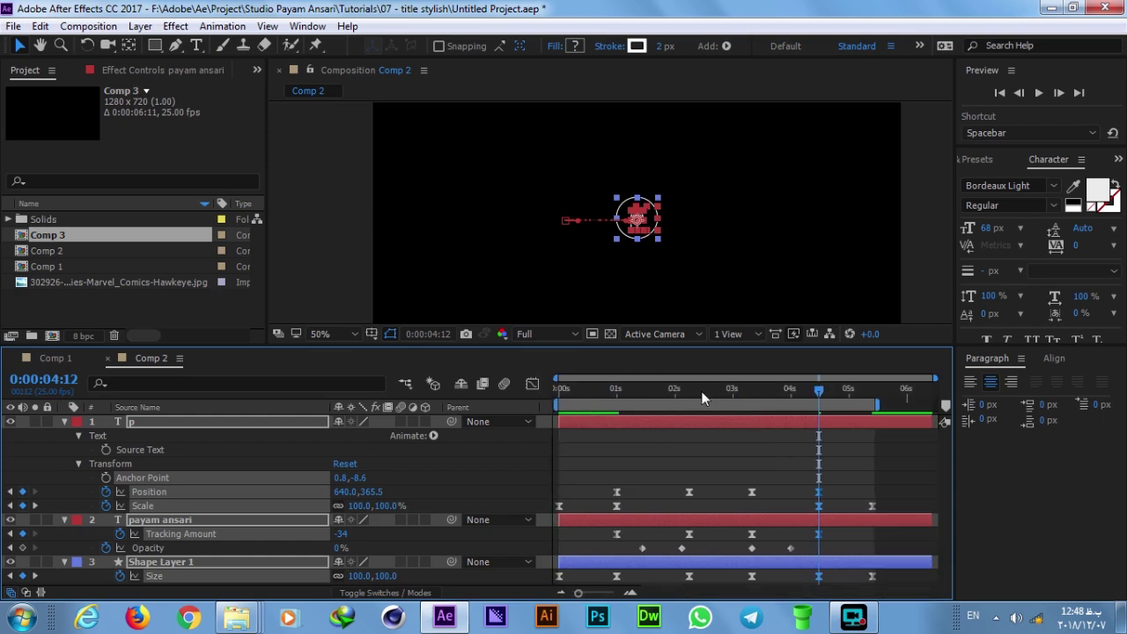
{"action": "key", "text": "space"}
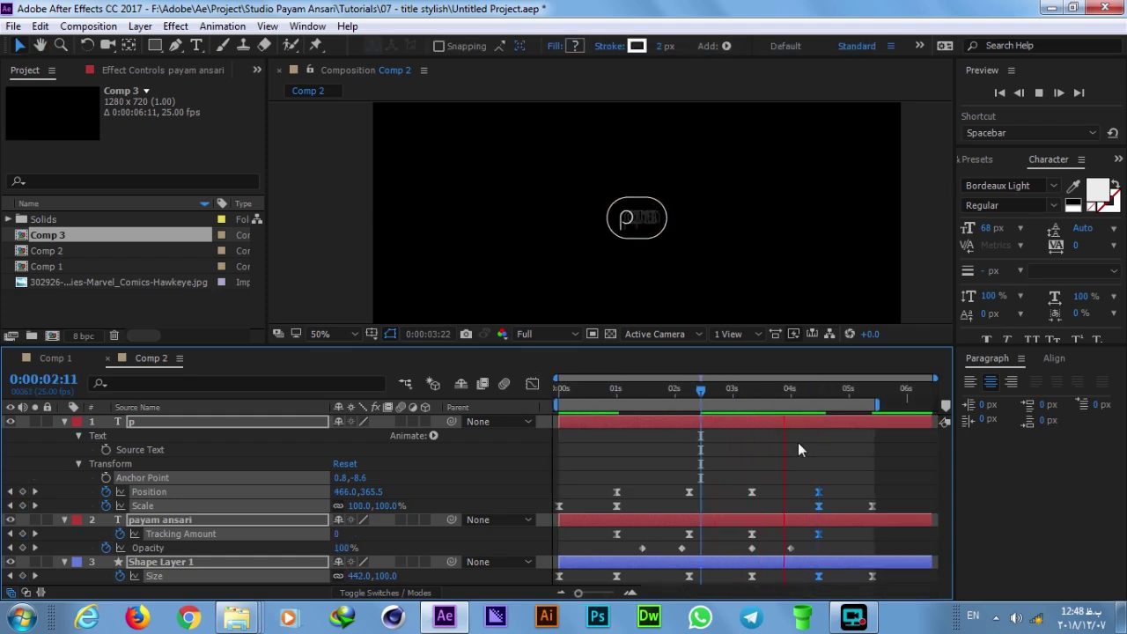
{"action": "left_click_drag", "start_coordinate": [764, 397], "coordinate": [772, 403]}
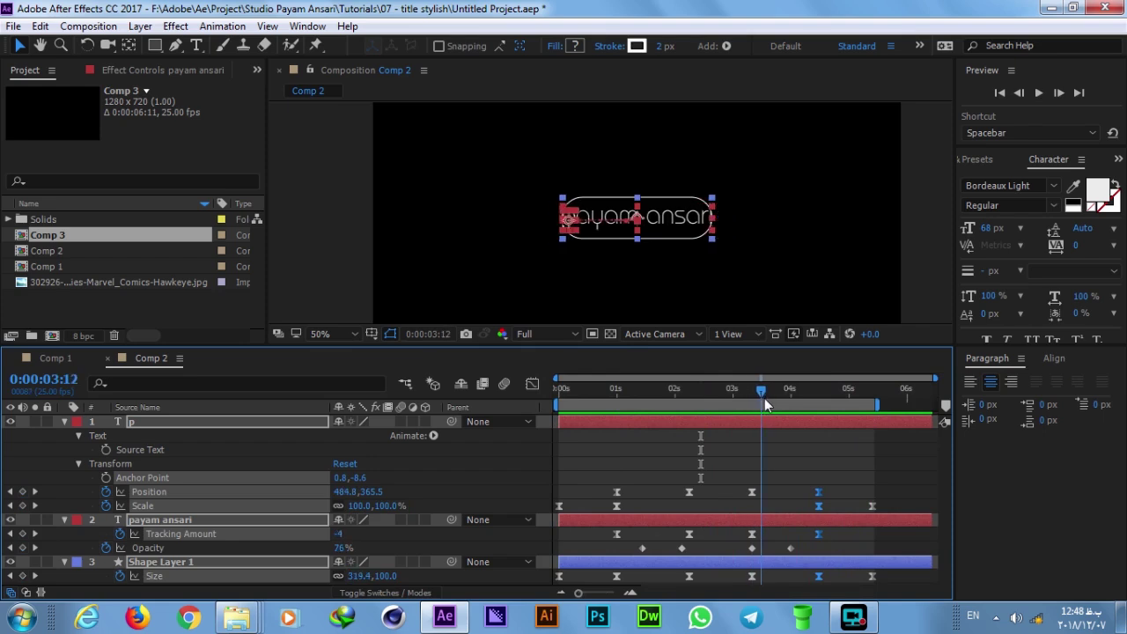
{"action": "left_click", "coordinate": [776, 446]}
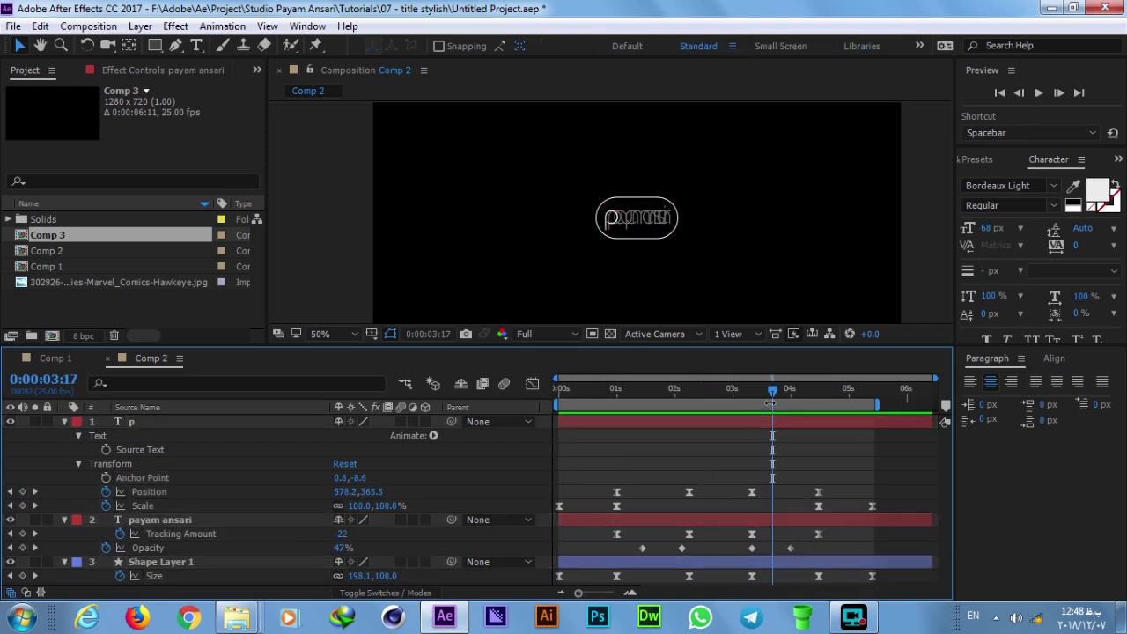
{"action": "left_click_drag", "start_coordinate": [771, 395], "coordinate": [783, 530]}
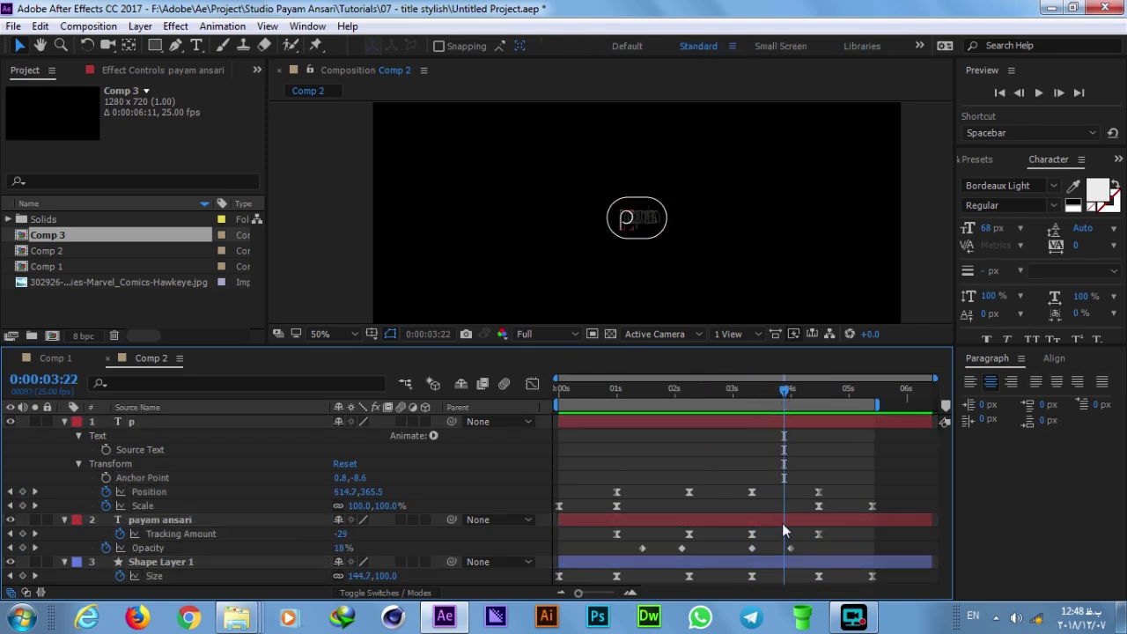
- Move the title's 100% Opacity keyframe earlier, to about 3:04
{"action": "left_click", "coordinate": [790, 549]}
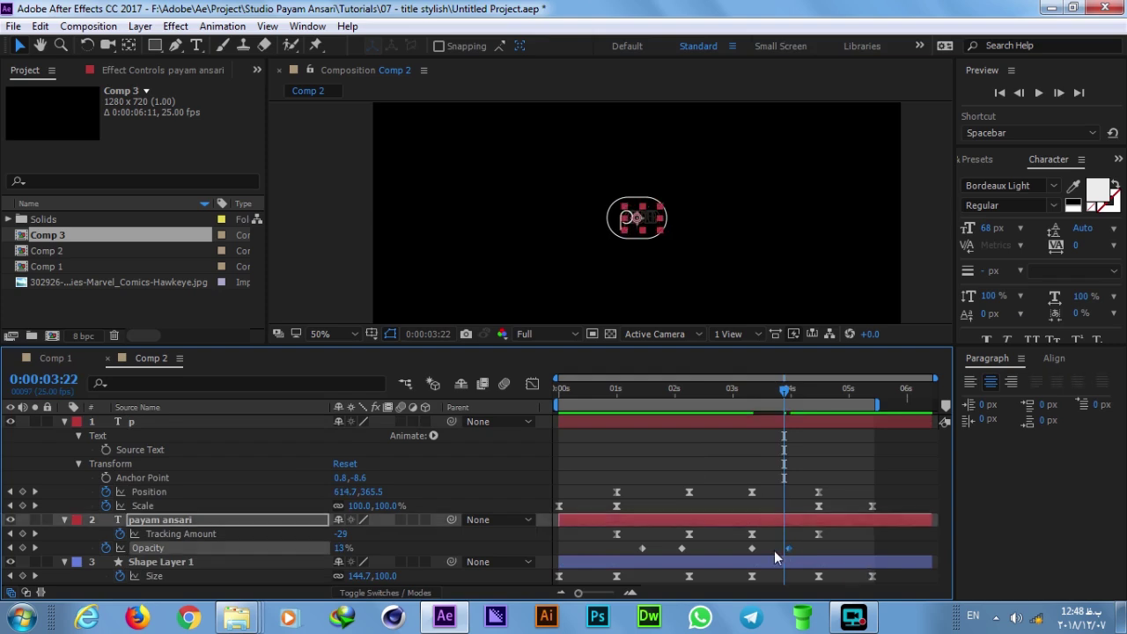
{"action": "left_click_drag", "start_coordinate": [751, 548], "coordinate": [742, 548]}
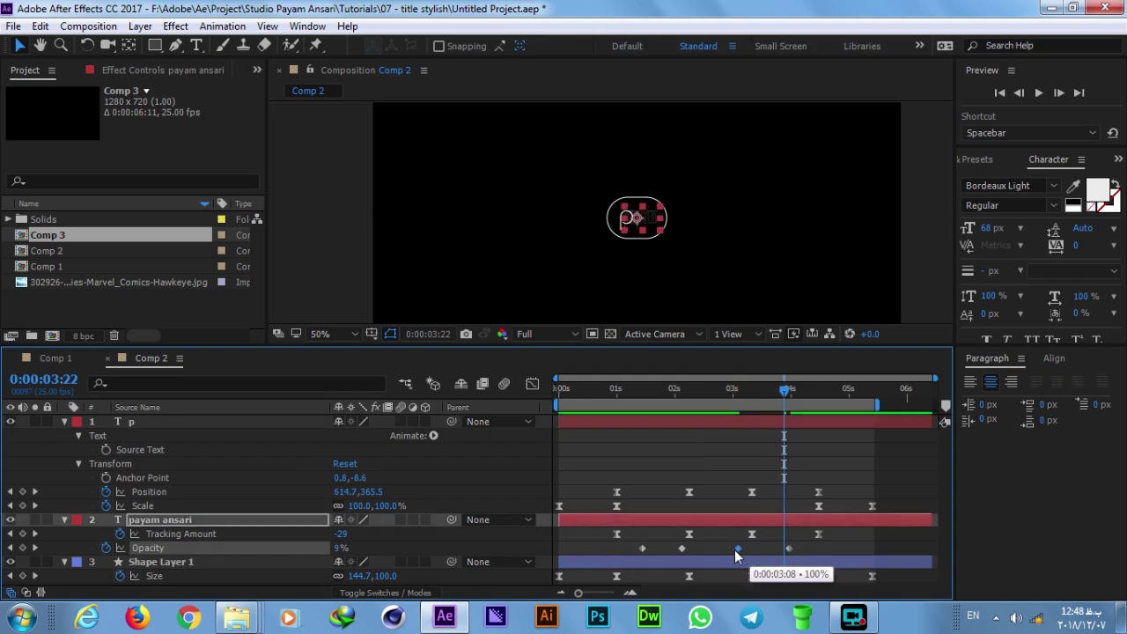
{"action": "left_click", "coordinate": [730, 395]}
{"action": "key", "text": "space"}
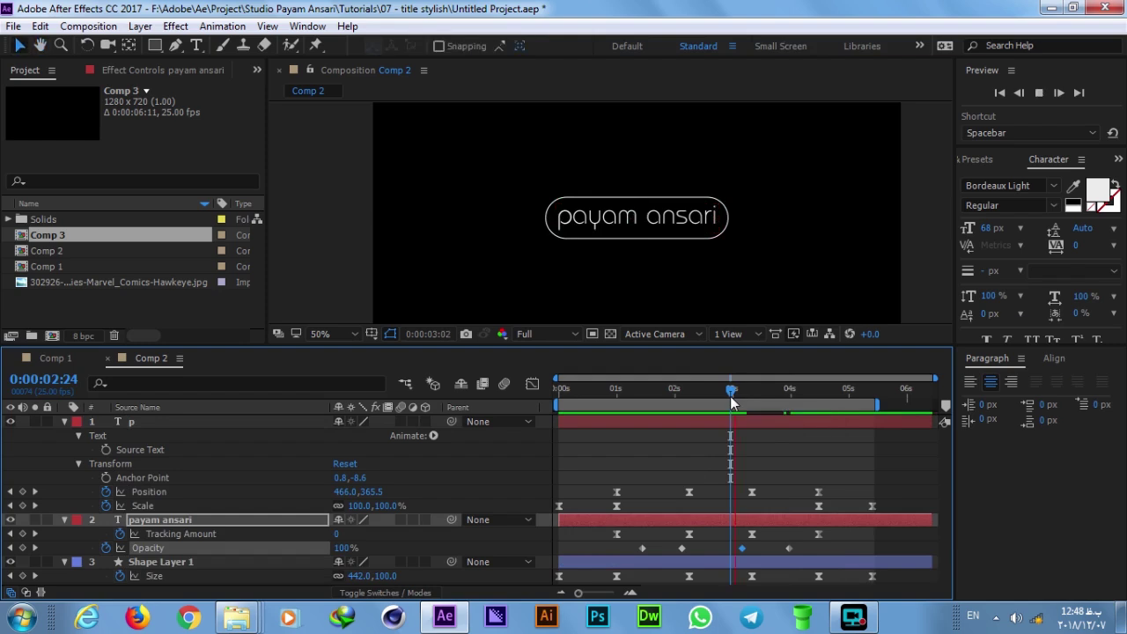